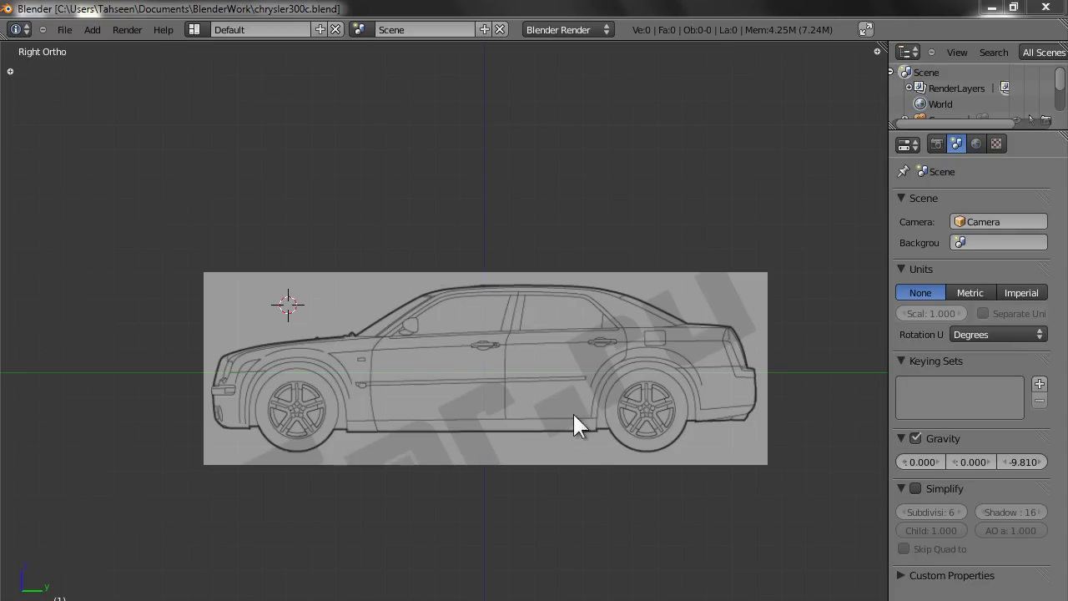
# Step: Inspect the Chrysler 300C blueprint from the side, front, top and rear views
pyautogui.click(561, 420)
pyautogui.scroll(2, 561, 420)
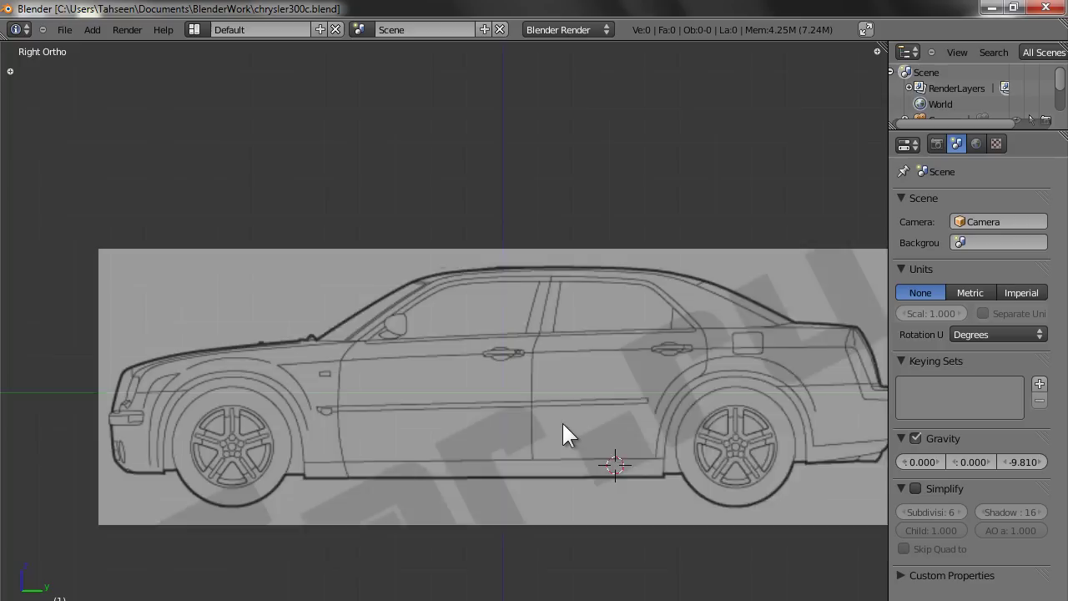
pyautogui.scroll(-2, 561, 420)
pyautogui.keyDown('shift'); pyautogui.moveTo(560, 420); pyautogui.dragTo(544, 410, button='middle'); pyautogui.keyUp('shift')
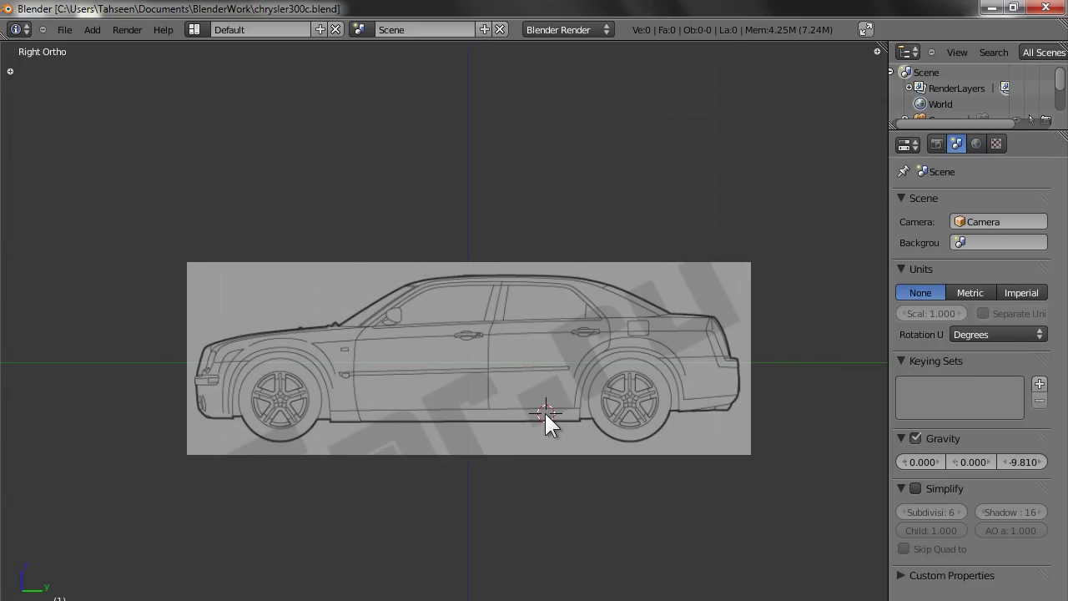
pyautogui.press('KP_1')
pyautogui.press('KP_7')
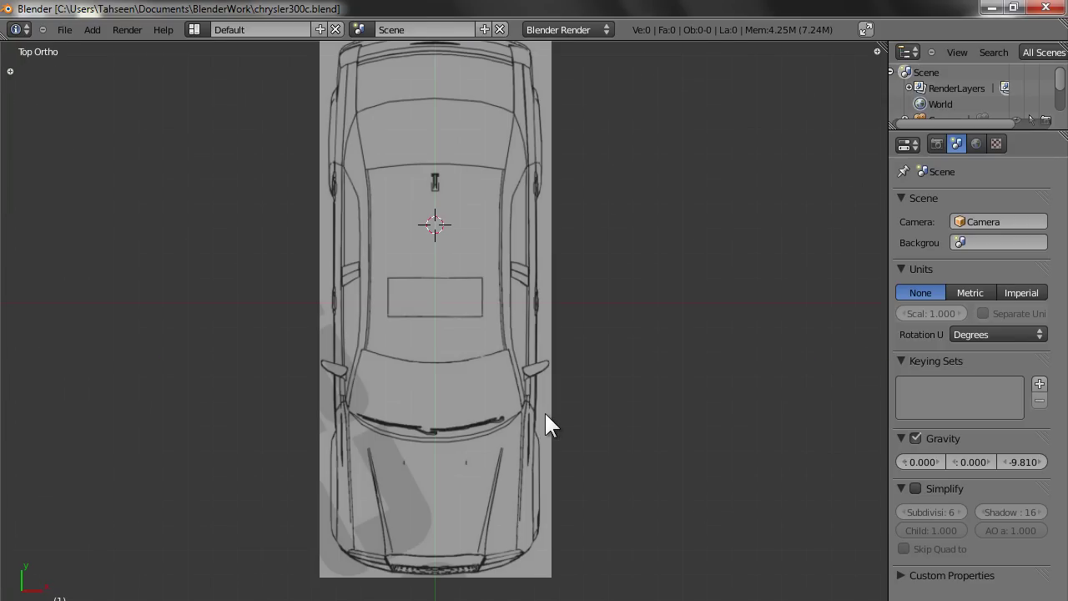
pyautogui.press('ctrl+KP_1')
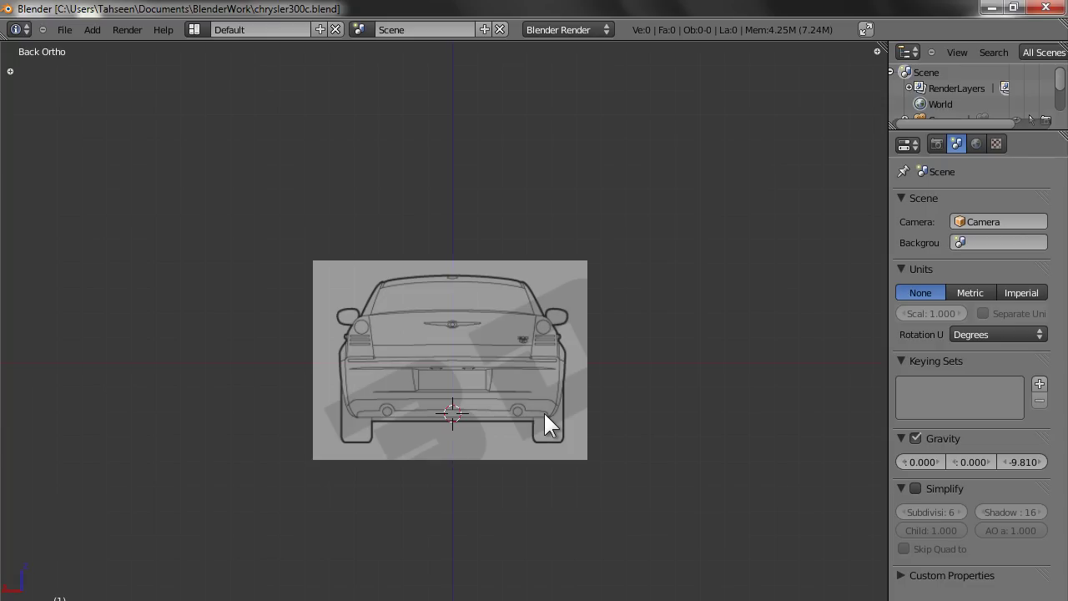
# Step: Return to the top view and zoom in close on the hood
pyautogui.press('KP_7')
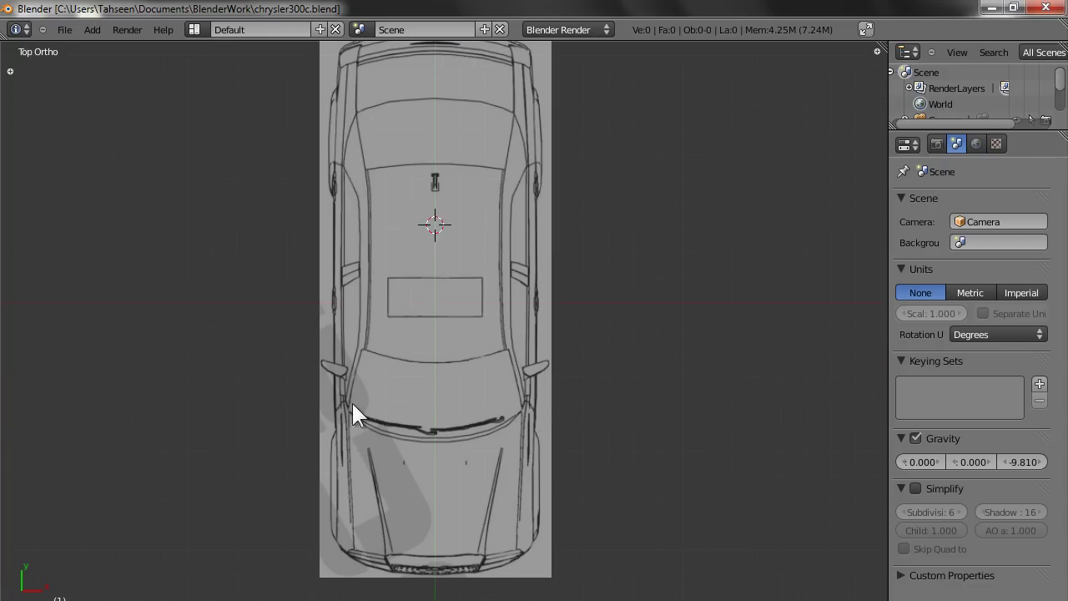
pyautogui.keyDown('shift'); pyautogui.moveTo(426, 443); pyautogui.dragTo(408, 303, button='middle'); pyautogui.keyUp('shift')
pyautogui.scroll(3, 409, 315)
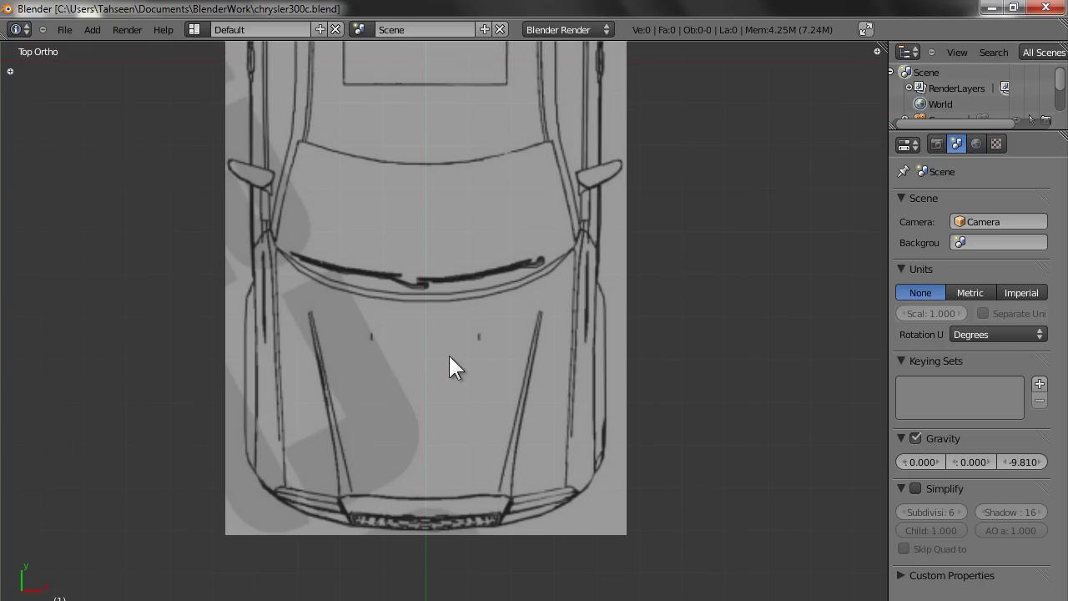
# Step: Add a plane mesh and position it over the hood's right half
pyautogui.hotkey('shift', 'a')
pyautogui.moveTo(448, 353)
pyautogui.click(506, 354)
pyautogui.scroll(-5, 490, 355)
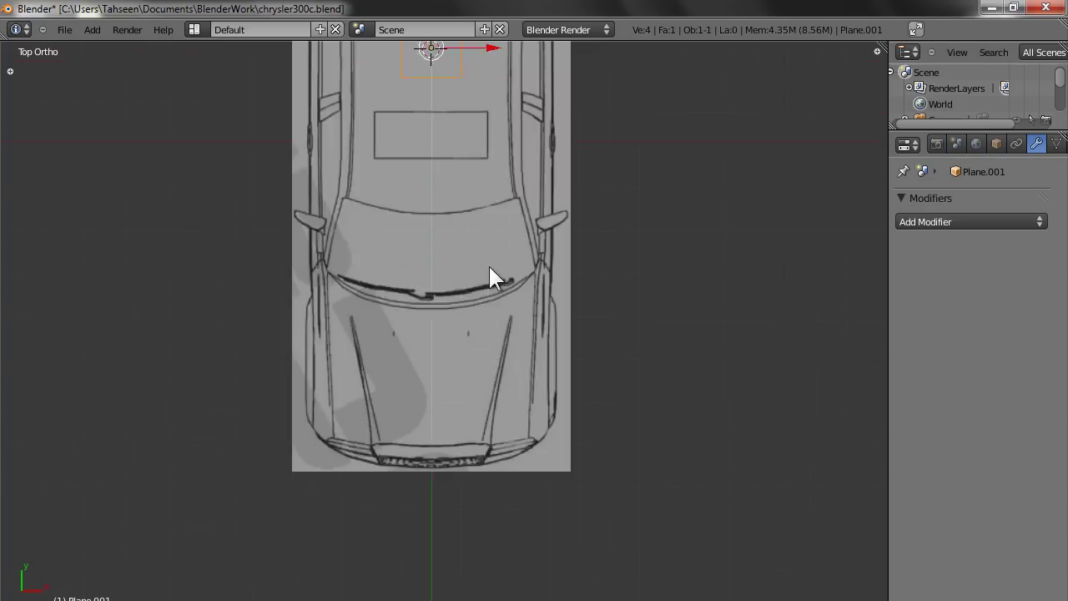
pyautogui.press('g')
pyautogui.click(480, 301)
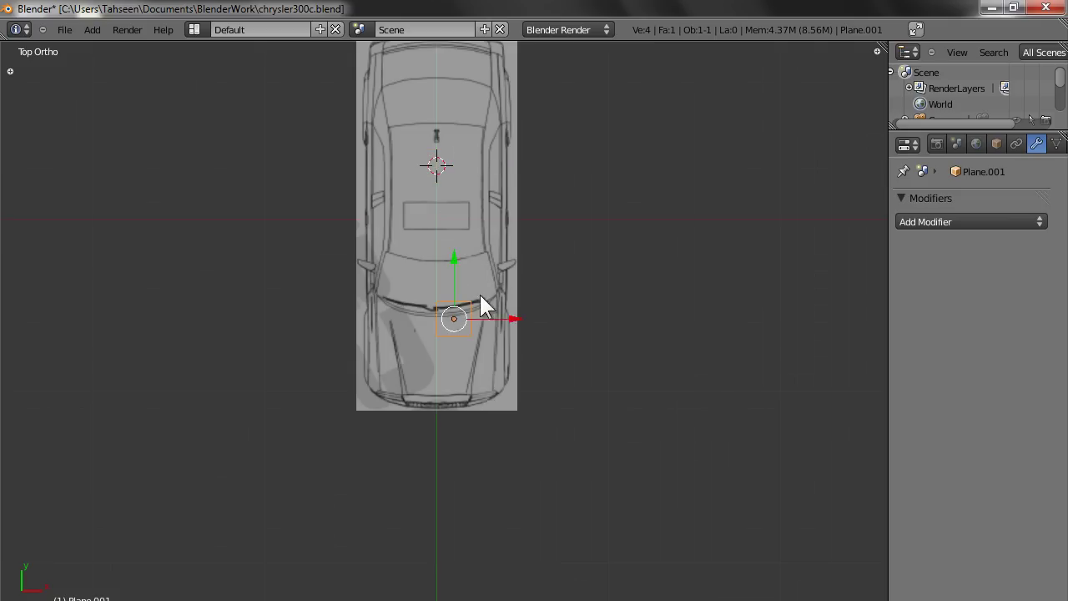
pyautogui.scroll(5, 479, 278)
pyautogui.press('g')
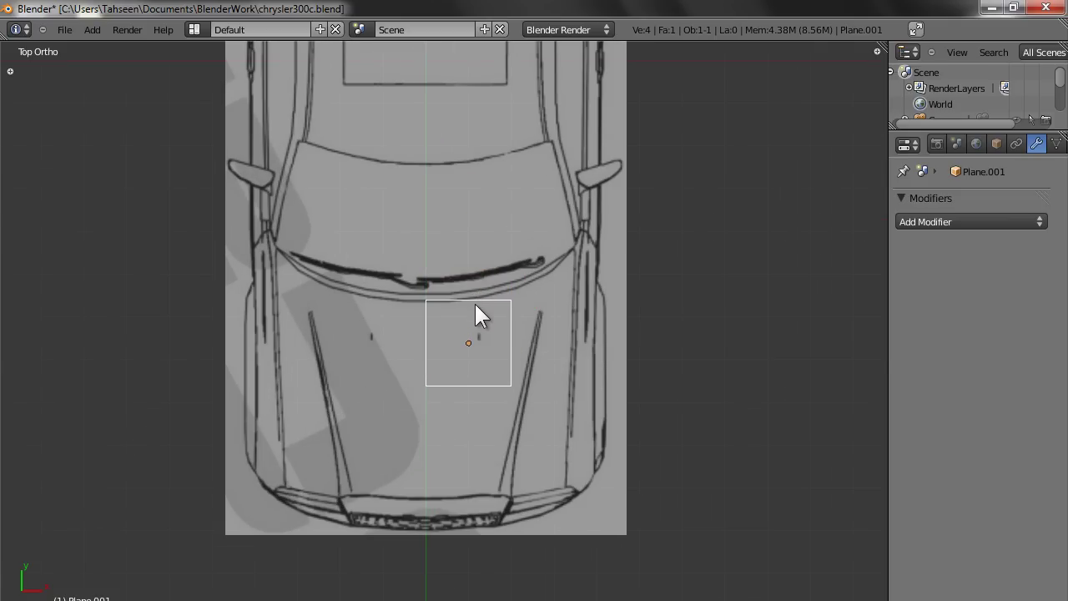
pyautogui.click(474, 303)
pyautogui.scroll(3, 474, 305)
pyautogui.scroll(-2, 474, 303)
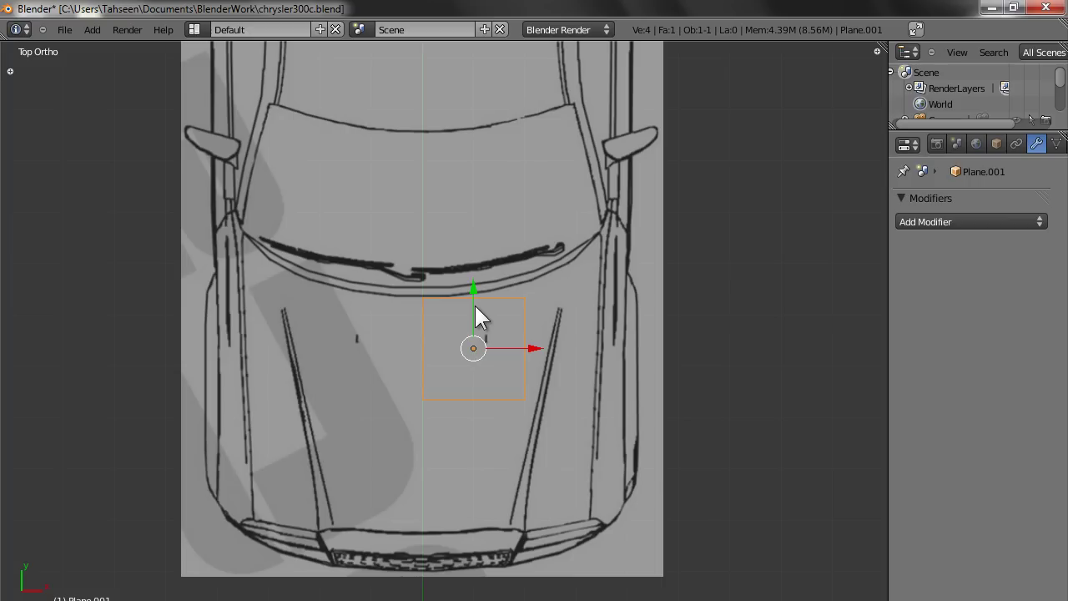
pyautogui.keyDown('shift'); pyautogui.moveTo(472, 302); pyautogui.dragTo(460, 266, button='middle'); pyautogui.keyUp('shift')
# Step: In Edit Mode, stretch the bottom edge to the hood front and fit the bottom-right corner
pyautogui.press('Tab')
pyautogui.press('a')
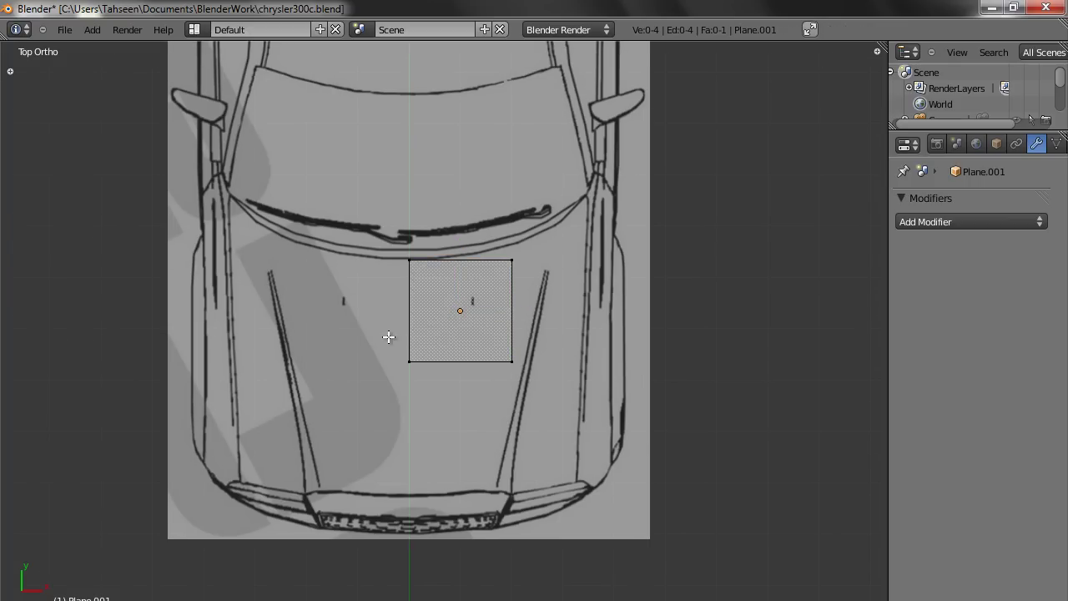
pyautogui.rightClick(467, 405)
pyautogui.moveTo(462, 308); pyautogui.dragTo(459, 441)
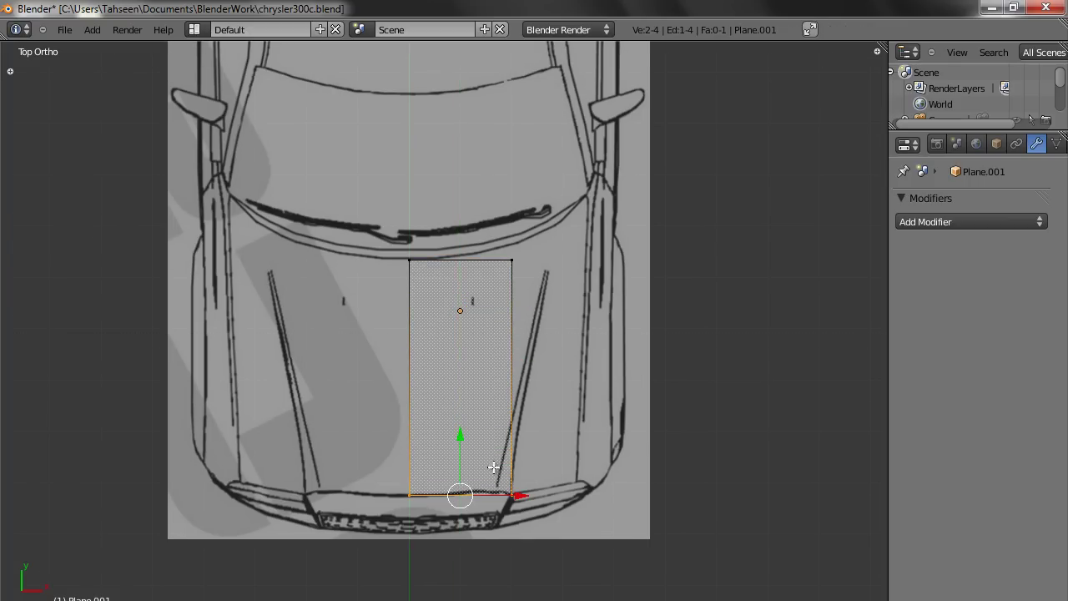
pyautogui.press('a')
pyautogui.rightClick(512, 494)
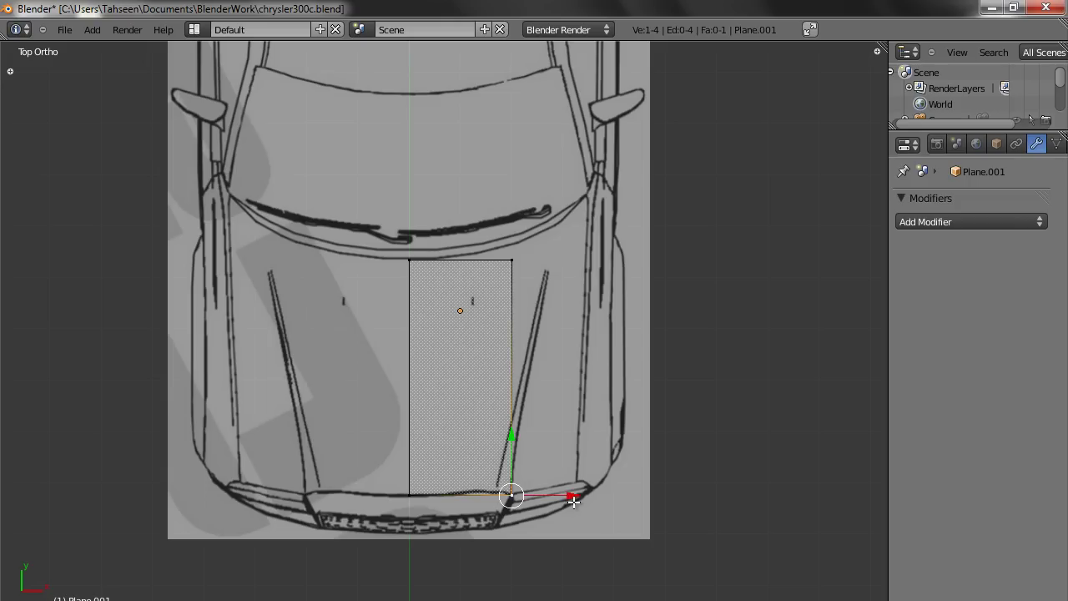
pyautogui.moveTo(574, 500); pyautogui.dragTo(543, 495)
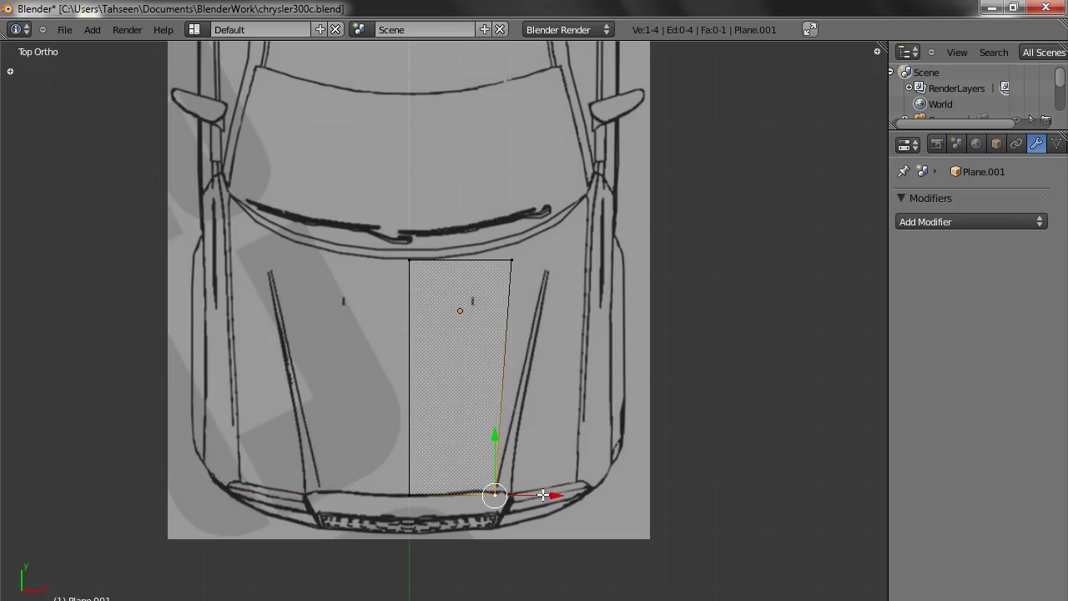
pyautogui.moveTo(494, 435); pyautogui.dragTo(493, 428)
# Step: Fit the plane's top-right corner to the hood outline near the windshield
pyautogui.rightClick(509, 271)
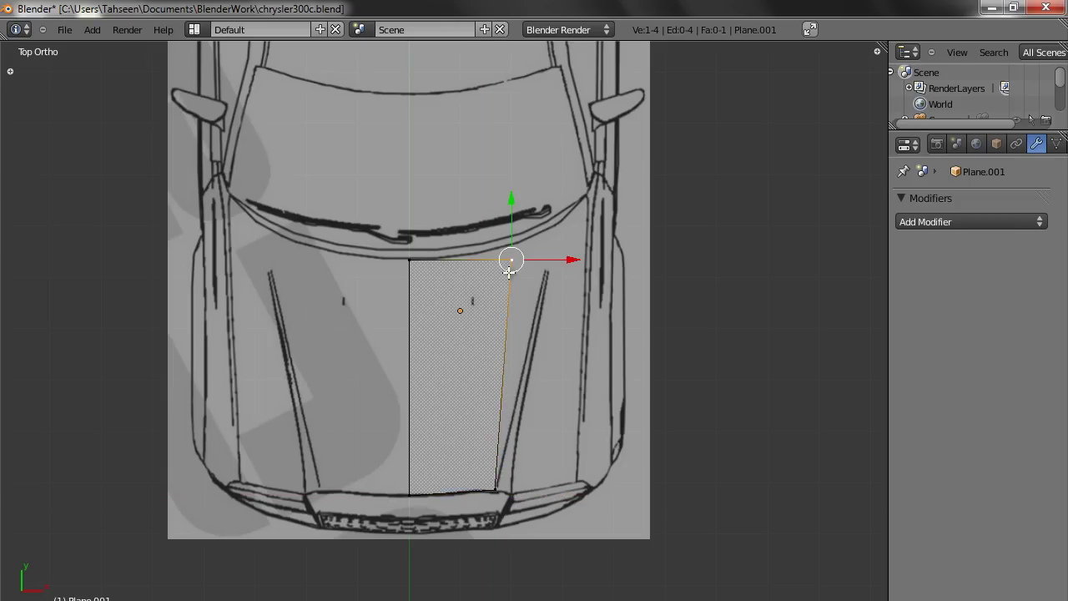
pyautogui.moveTo(567, 261); pyautogui.dragTo(604, 259)
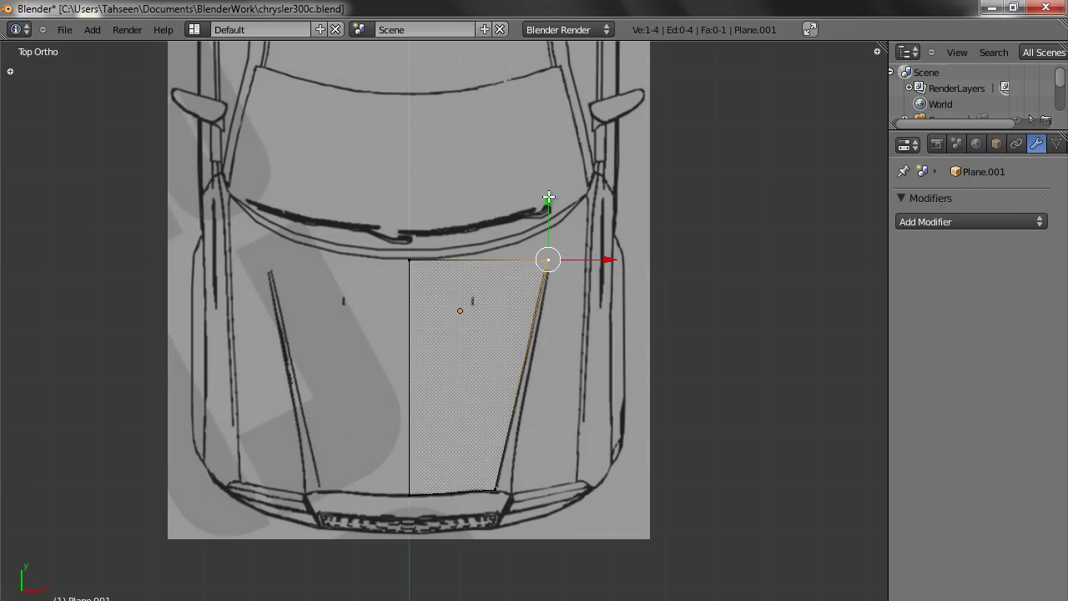
pyautogui.moveTo(548, 198); pyautogui.dragTo(558, 166)
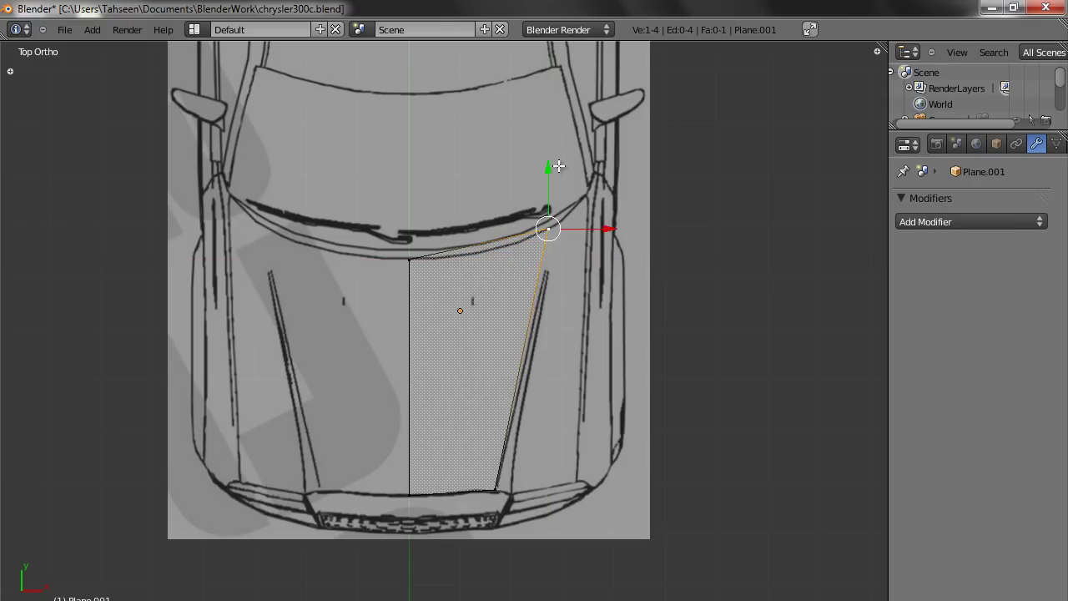
pyautogui.moveTo(607, 233); pyautogui.dragTo(615, 222)
pyautogui.moveTo(550, 175); pyautogui.dragTo(551, 174)
pyautogui.scroll(2, 615, 253)
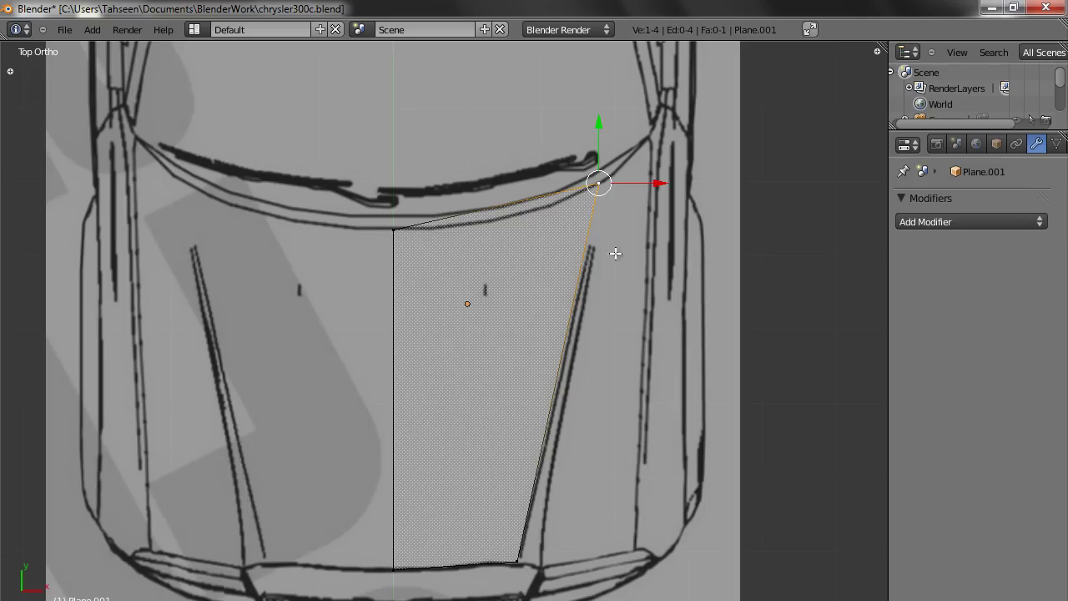
pyautogui.moveTo(658, 182); pyautogui.dragTo(662, 181)
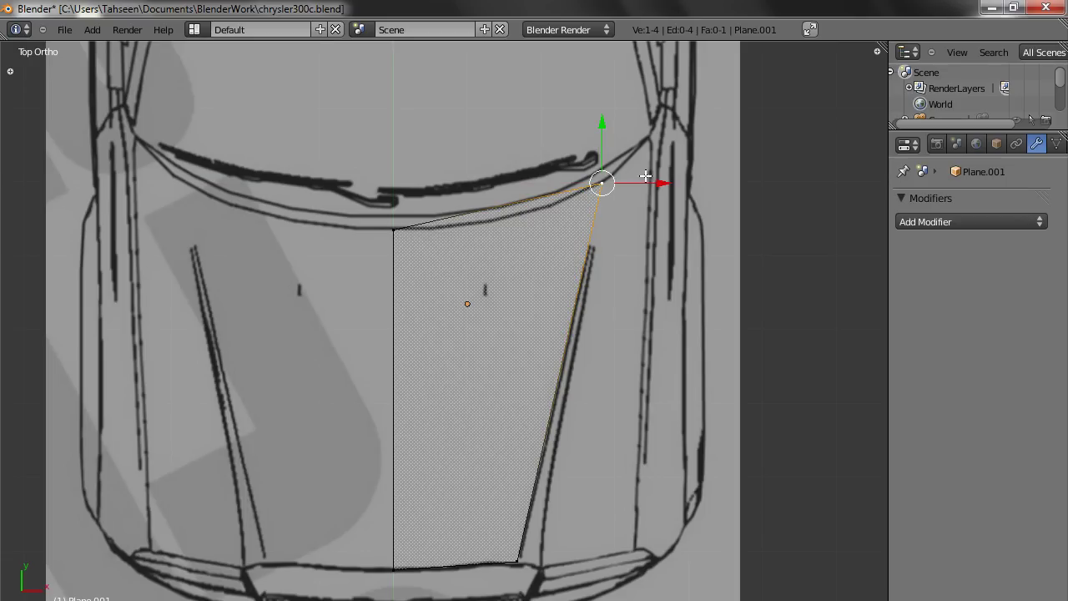
pyautogui.moveTo(604, 131); pyautogui.dragTo(604, 131)
pyautogui.scroll(-2, 503, 541)
pyautogui.press('a')
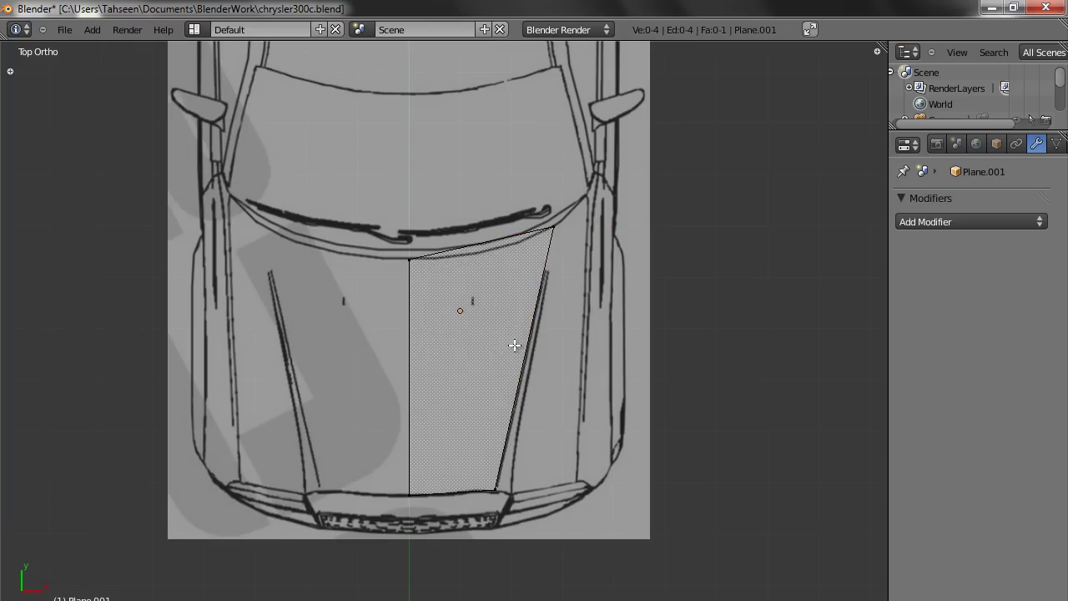
pyautogui.click(431, 598)
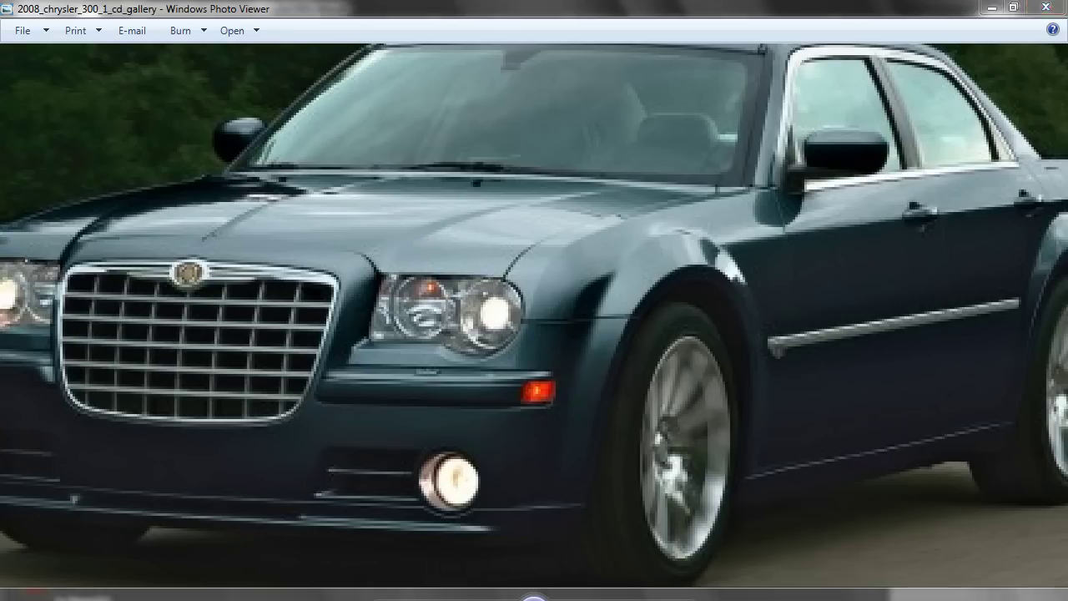
# Step: In the side view, raise the whole hood plane vertically to hood height
pyautogui.click(264, 594)
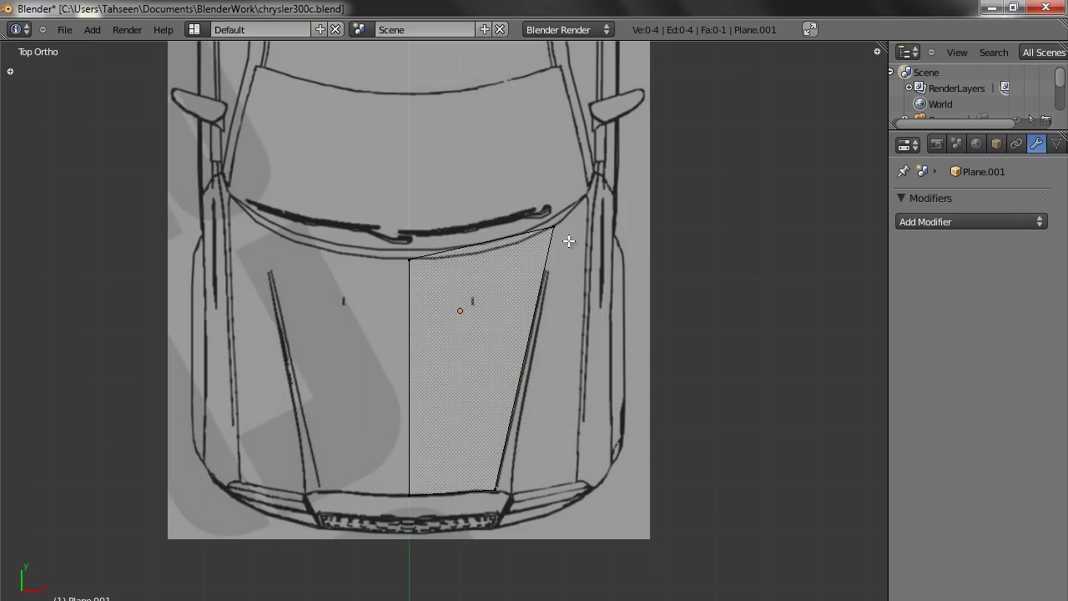
pyautogui.scroll(2, 542, 318)
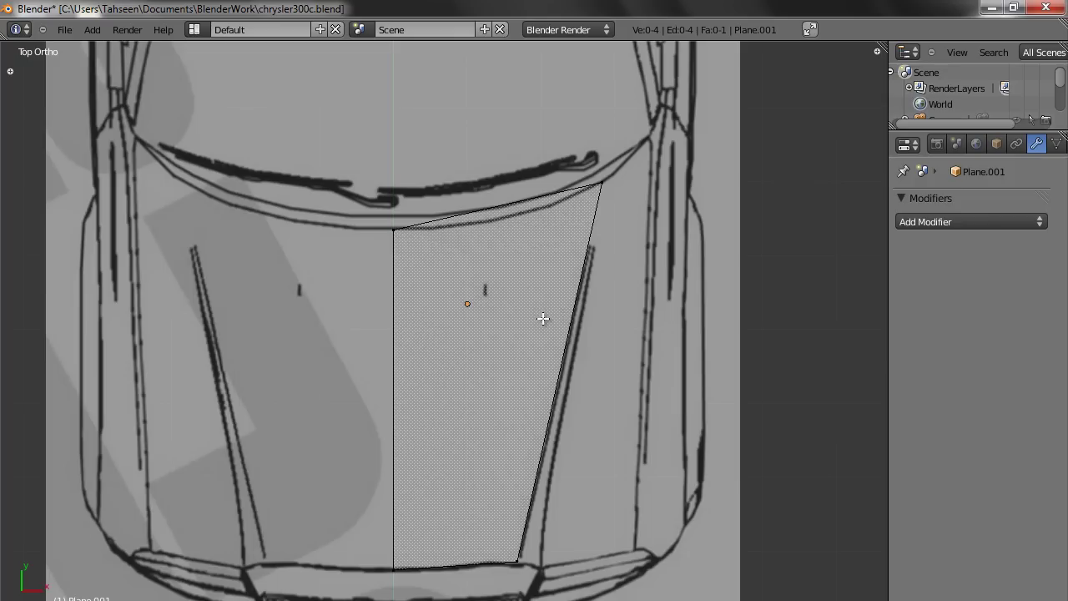
pyautogui.scroll(-1, 534, 327)
pyautogui.keyDown('shift'); pyautogui.moveTo(522, 336); pyautogui.dragTo(467, 312, button='middle'); pyautogui.keyUp('shift')
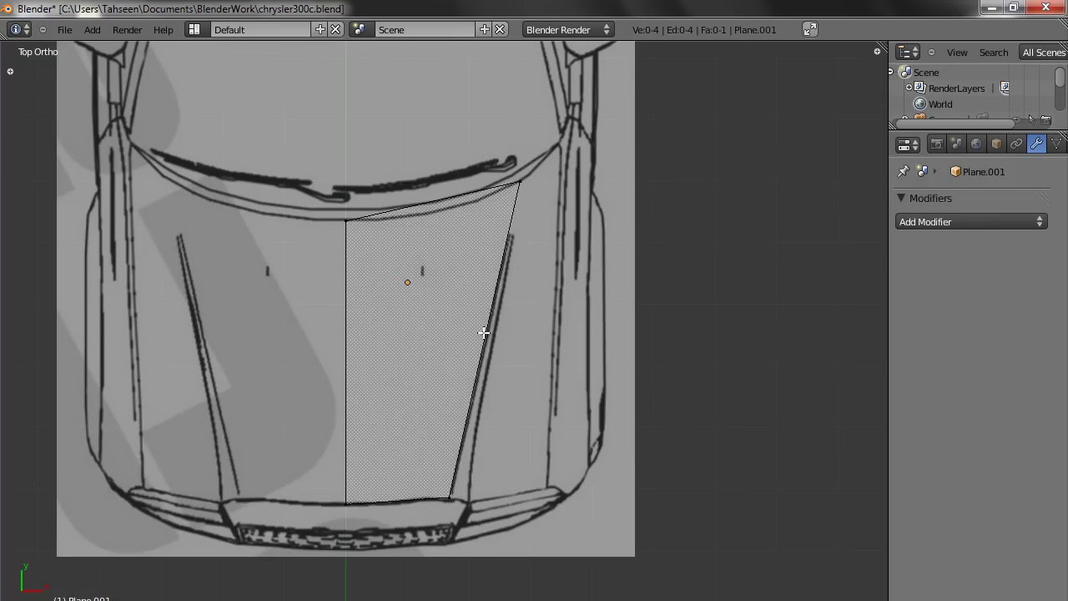
pyautogui.press('KP_3')
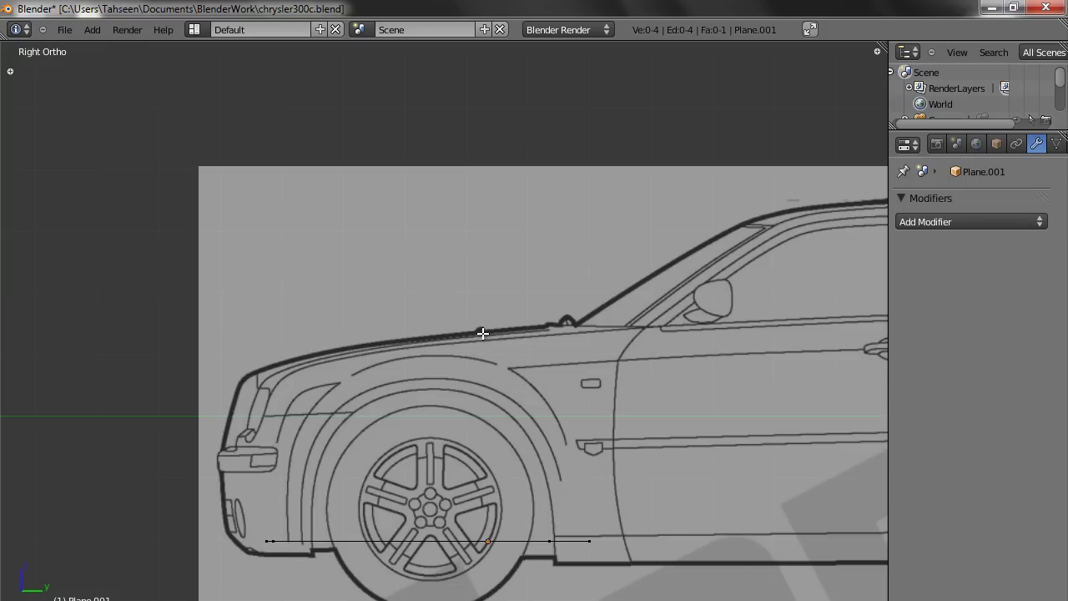
pyautogui.press('Tab')
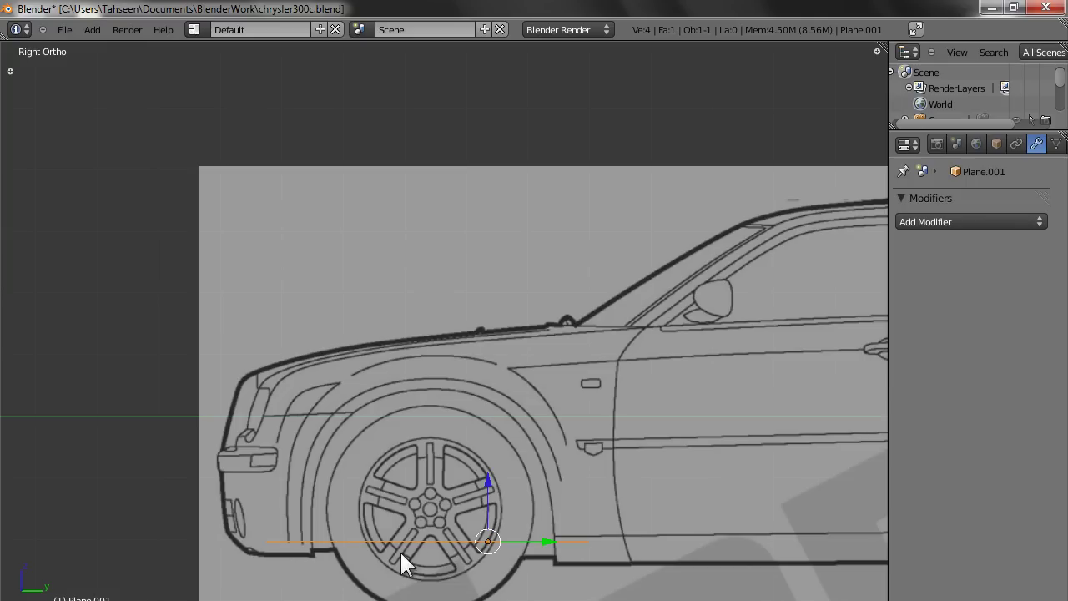
pyautogui.press('g')
pyautogui.press('z')
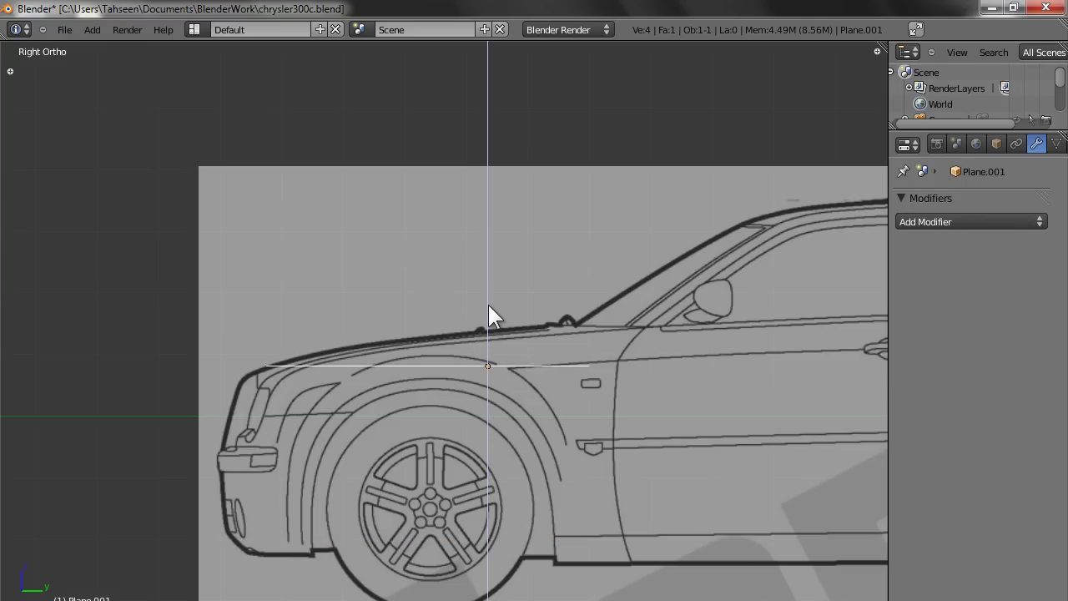
pyautogui.rightClick(486, 307)
# Step: Lift the plane's rear edge along Z to match the hood slope
pyautogui.press('Tab')
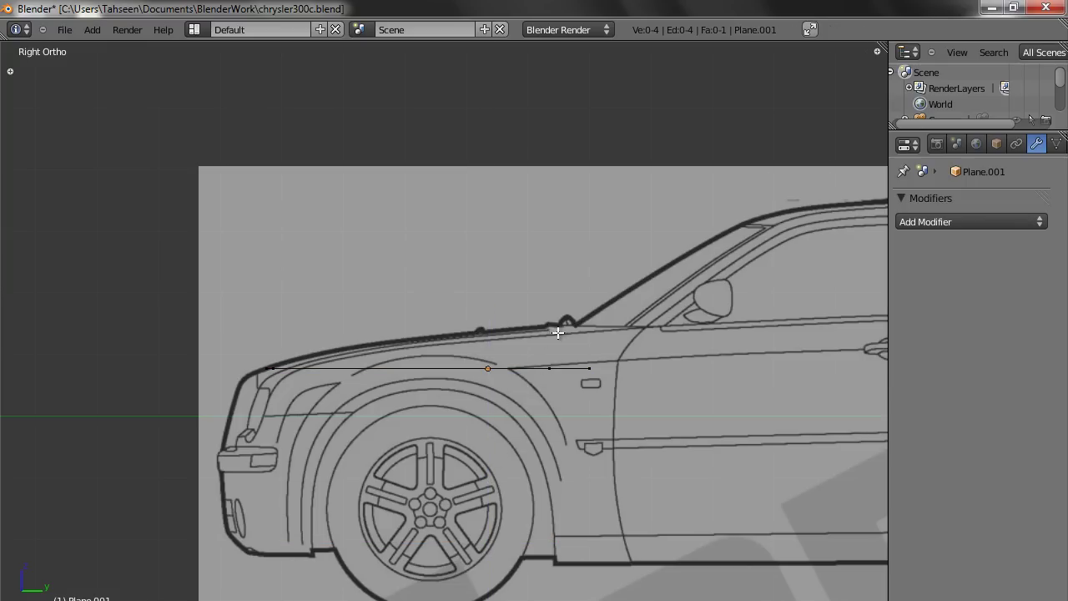
pyautogui.press('a')
pyautogui.press('a')
pyautogui.rightClick(569, 368)
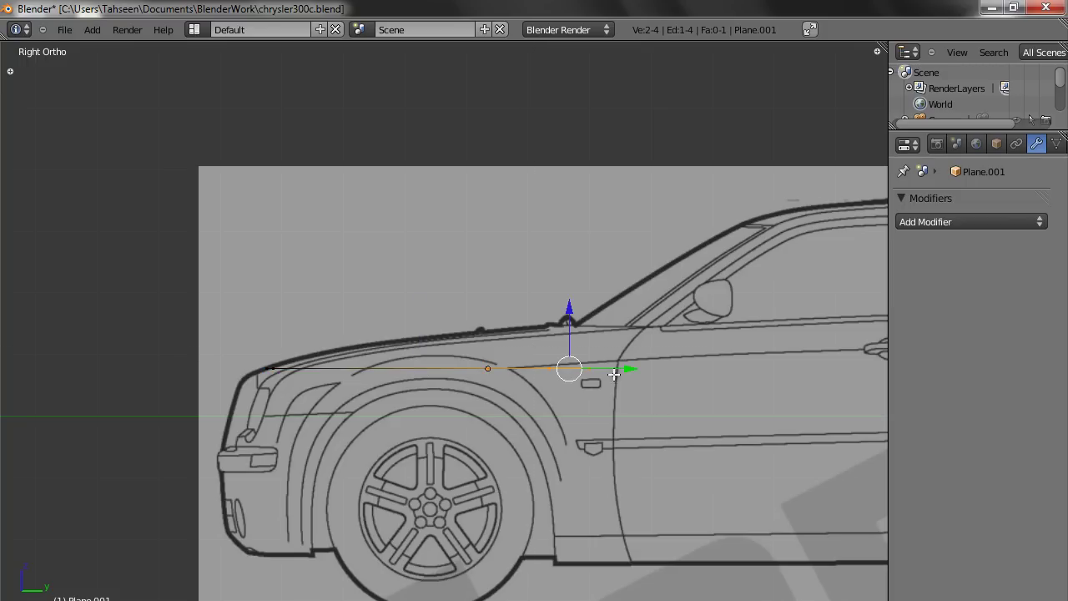
pyautogui.press('g')
pyautogui.press('z')
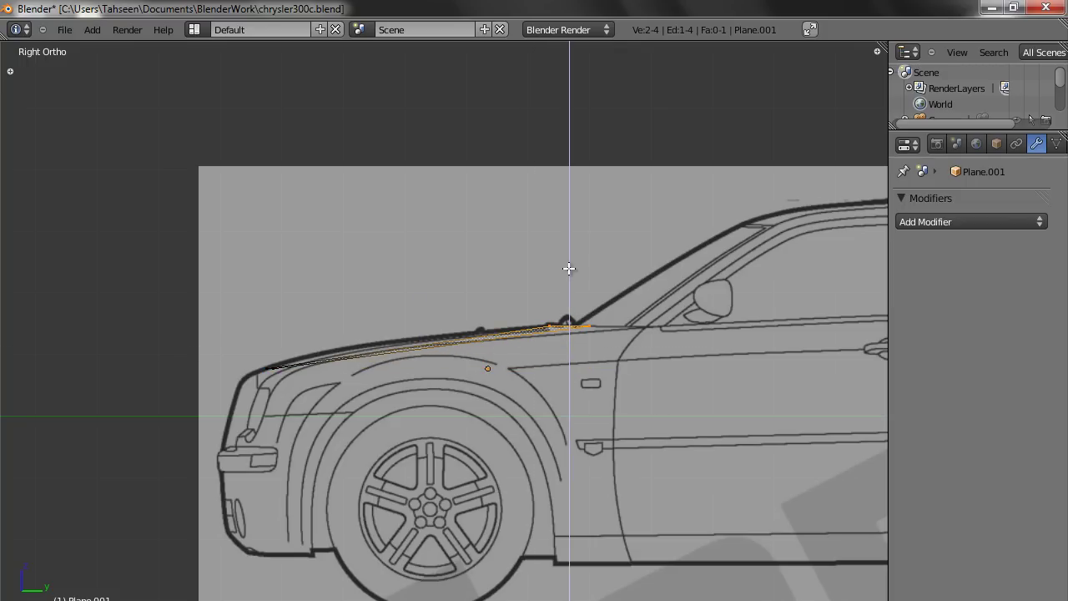
pyautogui.click(568, 272)
pyautogui.press('KP_1')
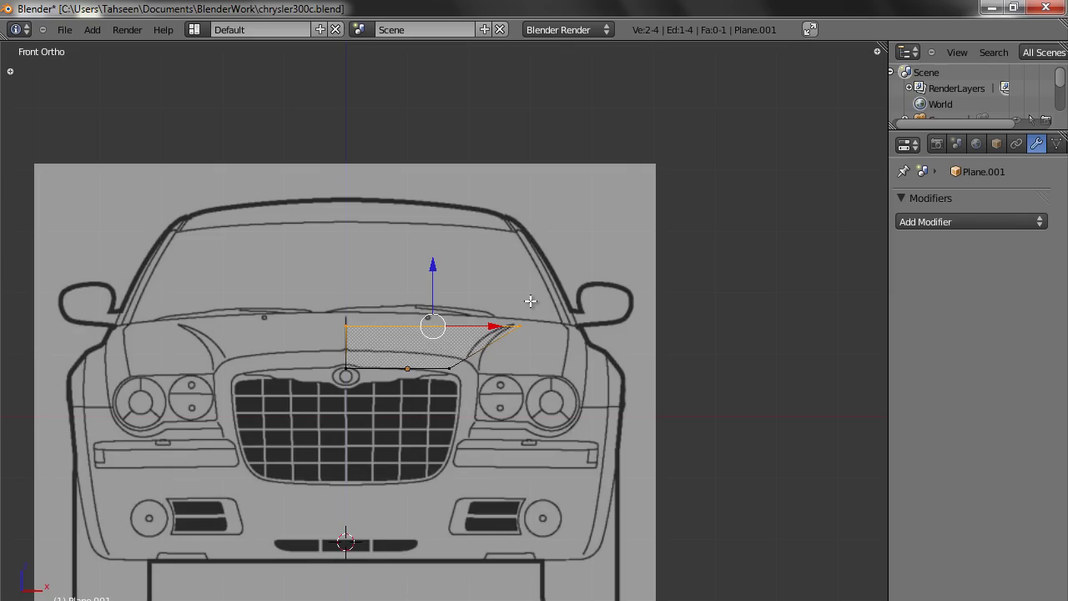
pyautogui.scroll(2, 466, 439)
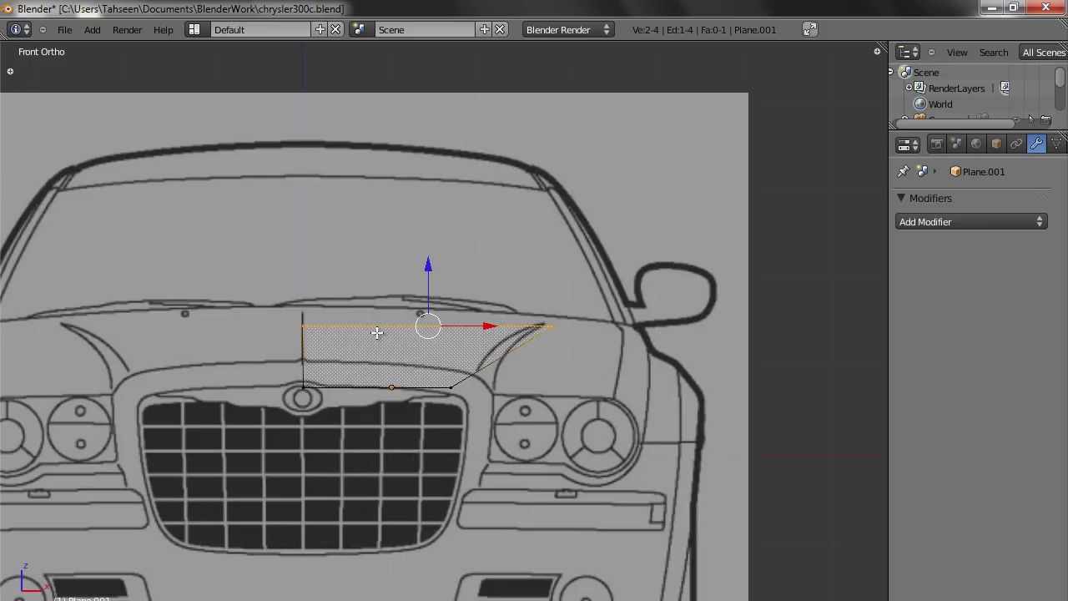
pyautogui.scroll(-3, 353, 306)
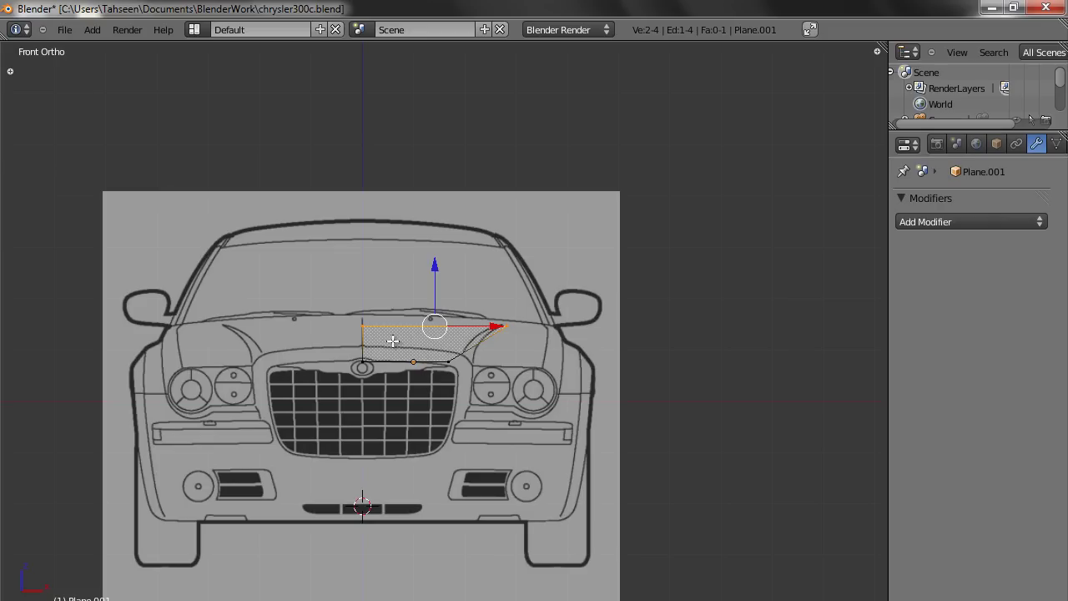
pyautogui.scroll(3, 398, 355)
# Step: Review the hood panel from top and side, ending zoomed on the edge-on side view
pyautogui.press('KP_7')
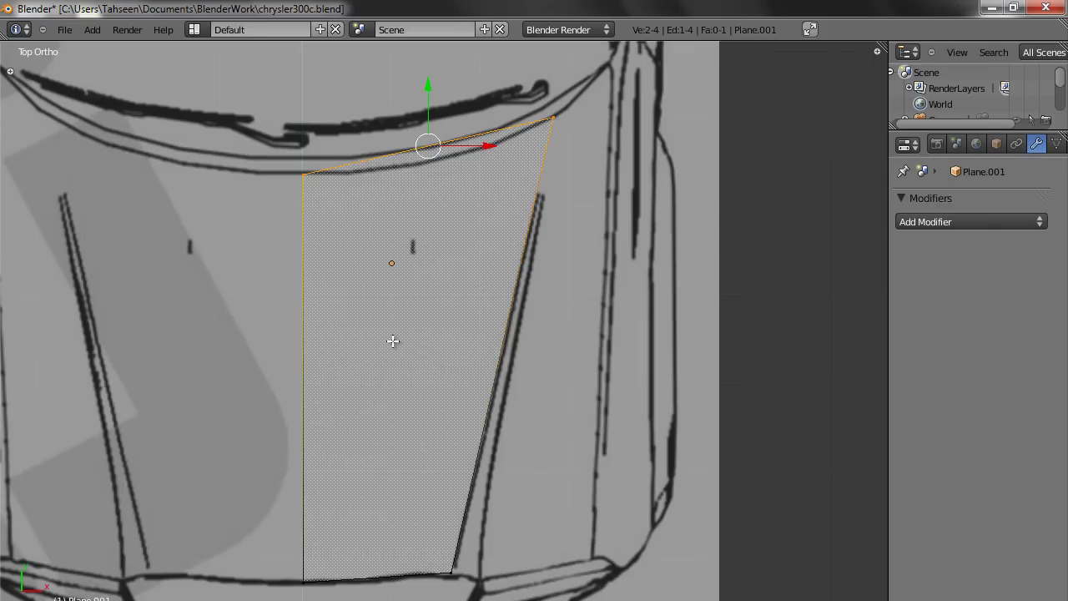
pyautogui.press('KP_3')
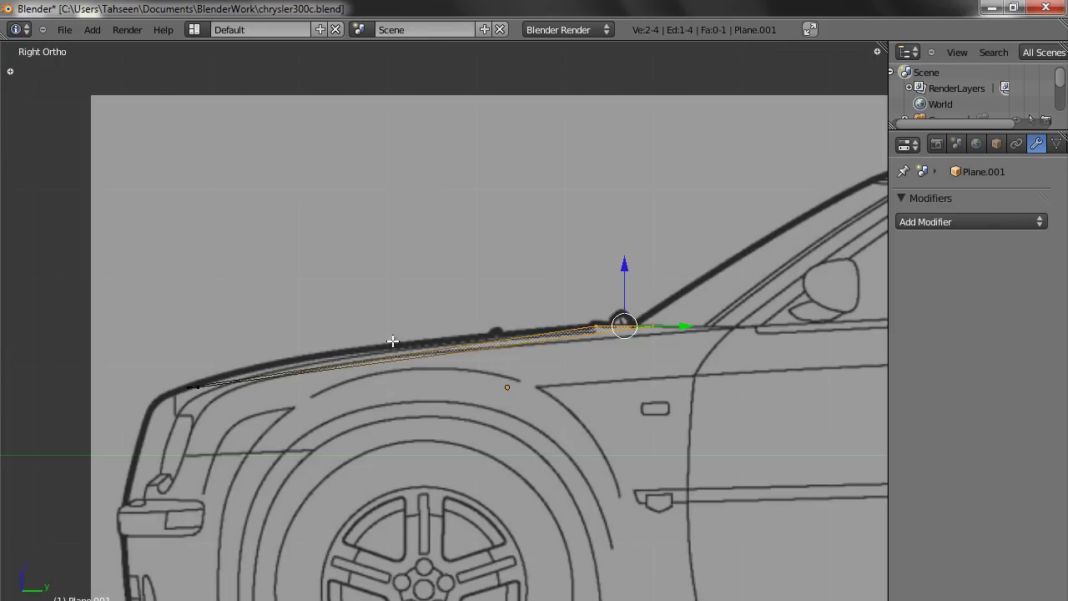
pyautogui.press('KP_7')
pyautogui.scroll(-1, 393, 341)
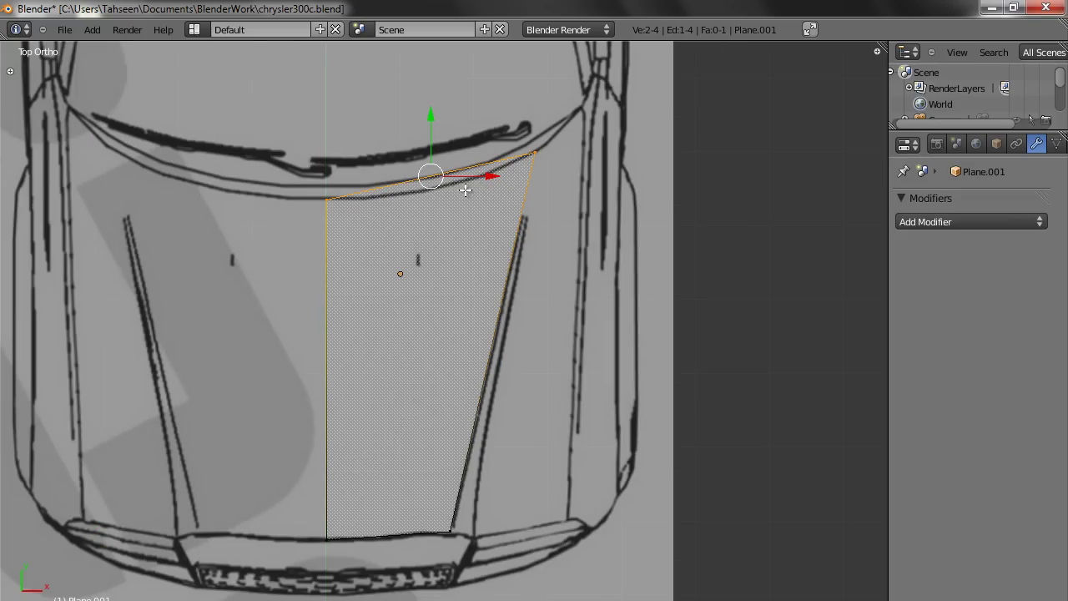
pyautogui.press('a')
pyautogui.rightClick(512, 230)
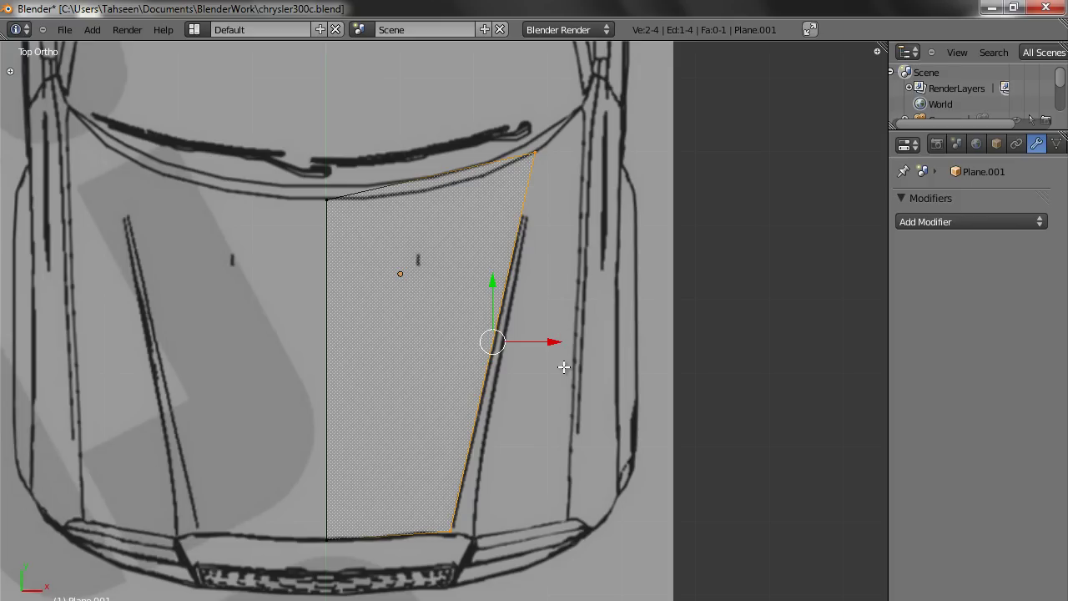
pyautogui.press('a')
pyautogui.press('KP_3')
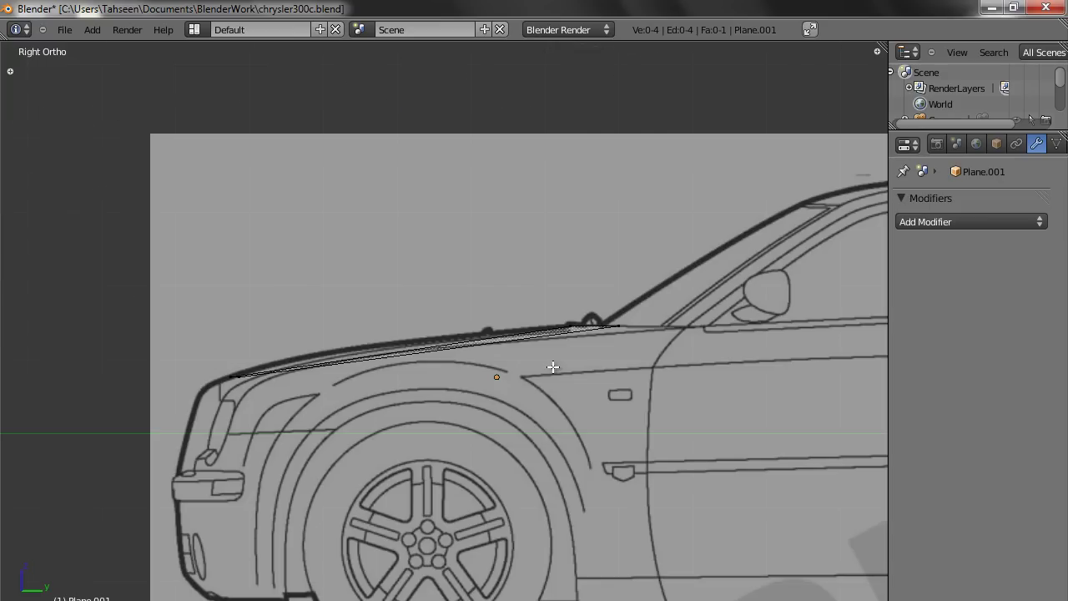
pyautogui.scroll(1, 453, 365)
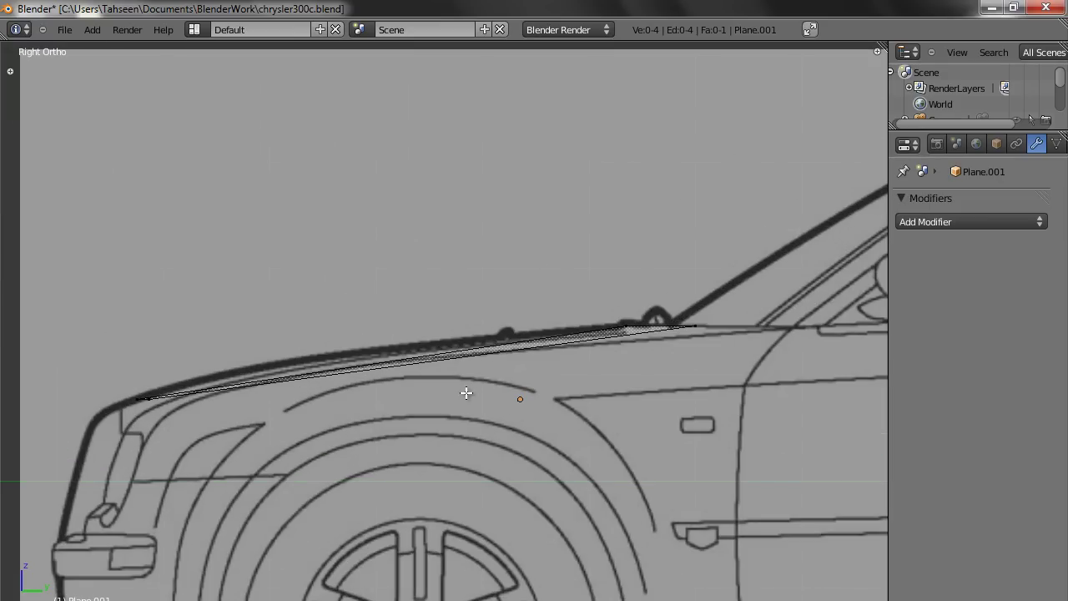
# Step: Add a first edge loop across the hood panel and raise it to the hood line
pyautogui.press('a')
pyautogui.press('a')
pyautogui.click(438, 368)
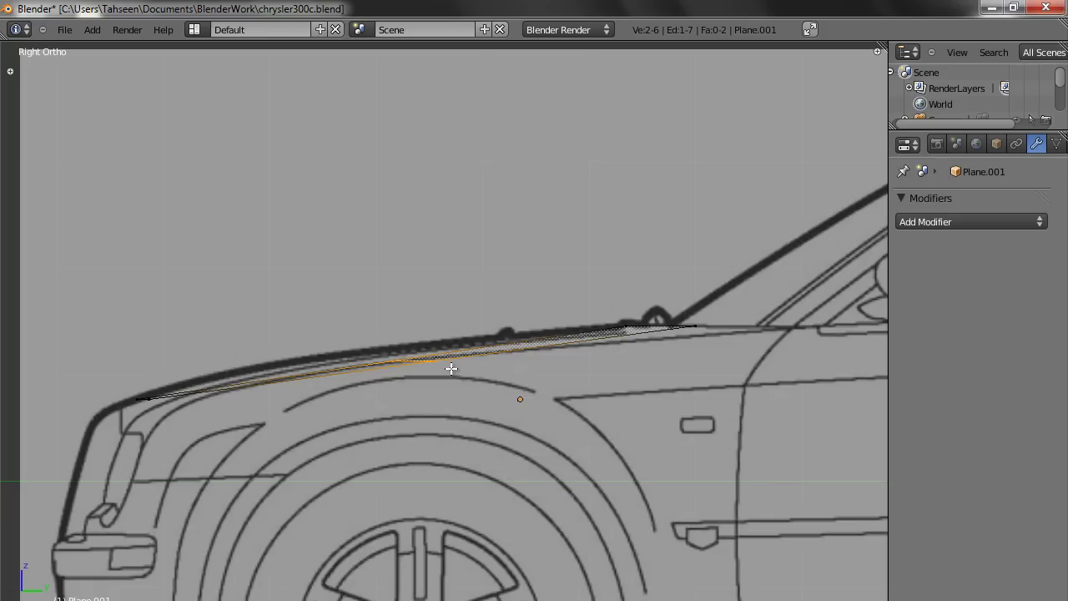
pyautogui.click(453, 367)
pyautogui.moveTo(417, 301); pyautogui.dragTo(417, 293)
pyautogui.scroll(4, 417, 293)
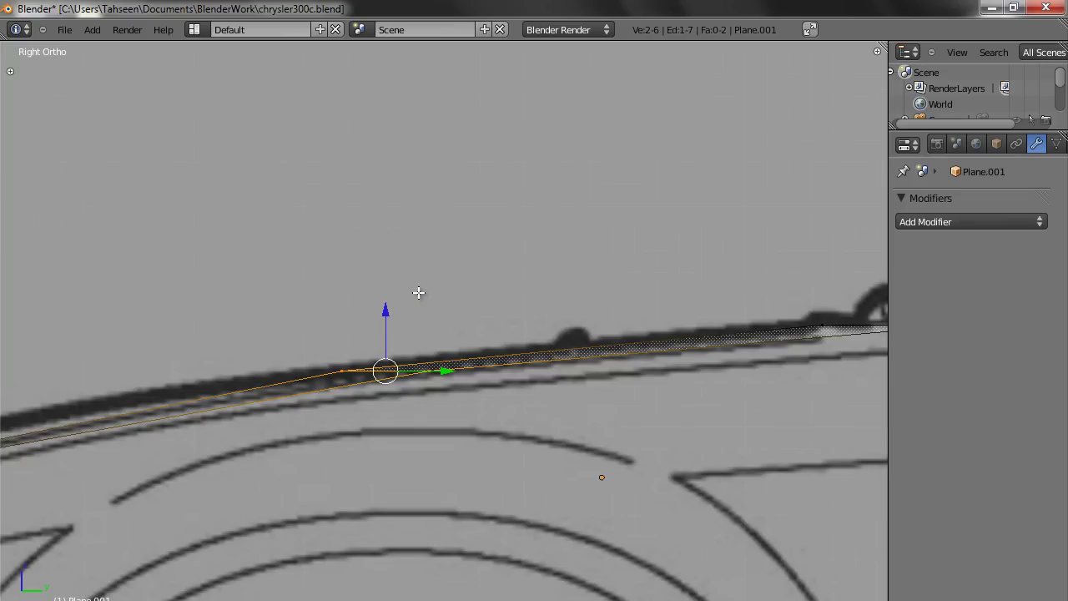
pyautogui.rightClick(436, 371)
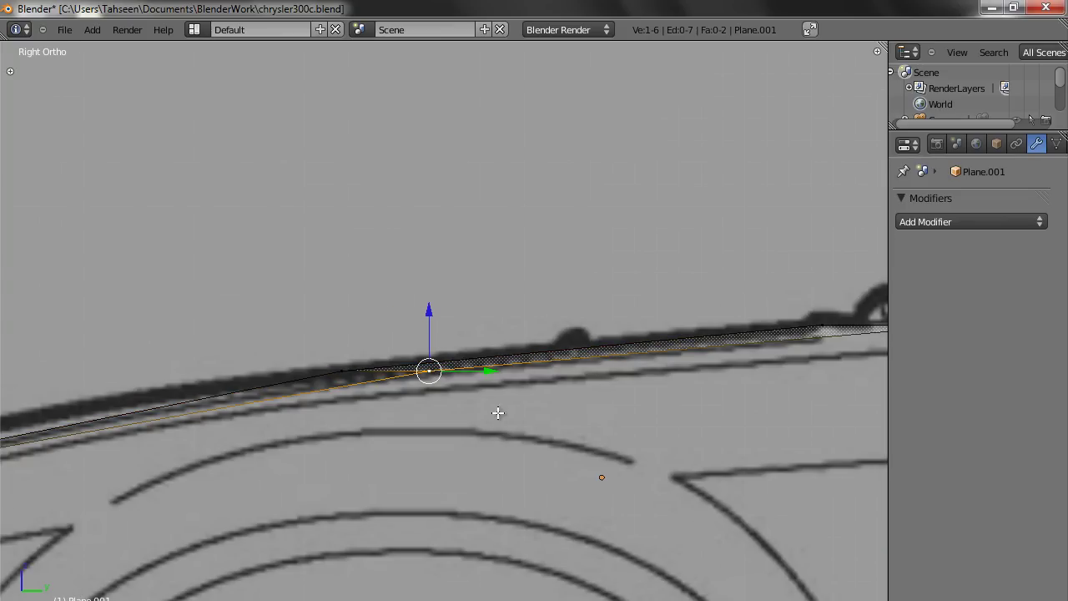
pyautogui.press('a')
pyautogui.keyDown('shift'); pyautogui.moveTo(381, 417); pyautogui.dragTo(598, 317, button='middle'); pyautogui.keyUp('shift')
pyautogui.press('a')
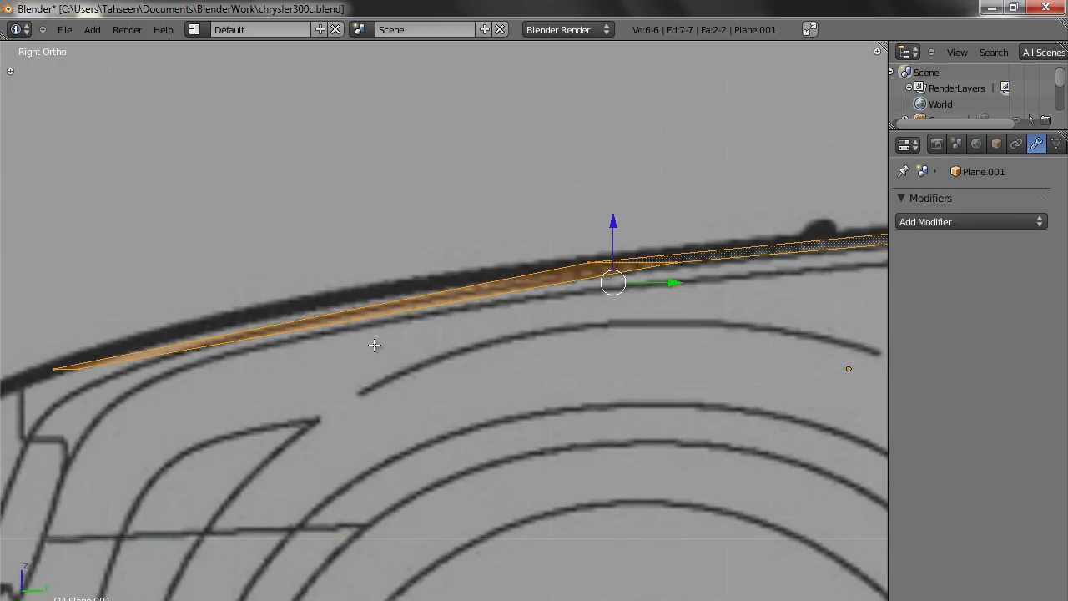
pyautogui.press('a')
# Step: Add a second edge loop nearer the front and lift its vertices onto the hood curve
pyautogui.click(369, 348)
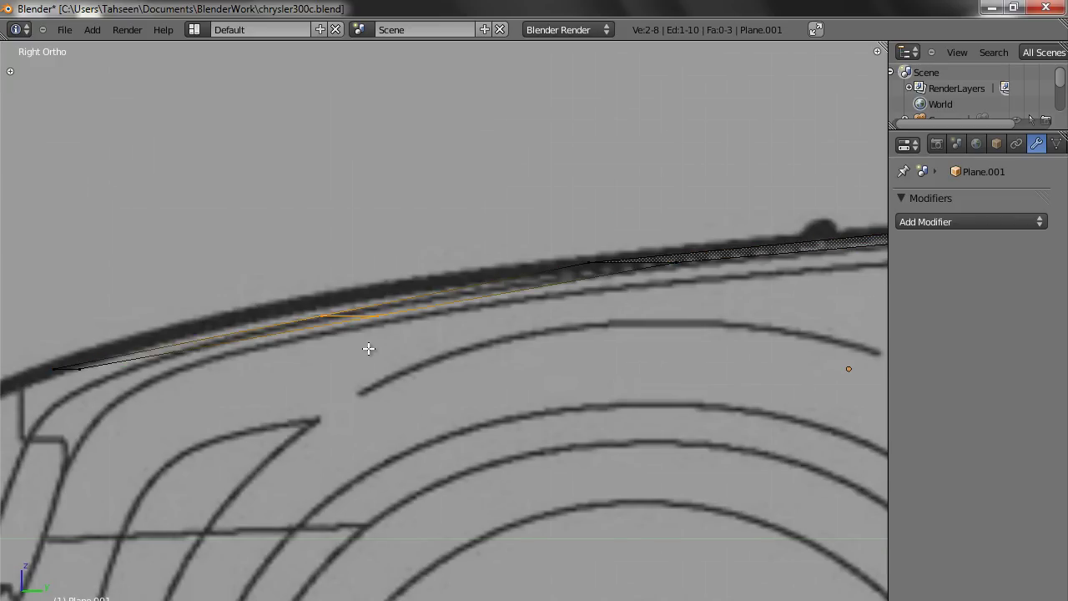
pyautogui.click(316, 346)
pyautogui.moveTo(304, 264); pyautogui.dragTo(305, 245)
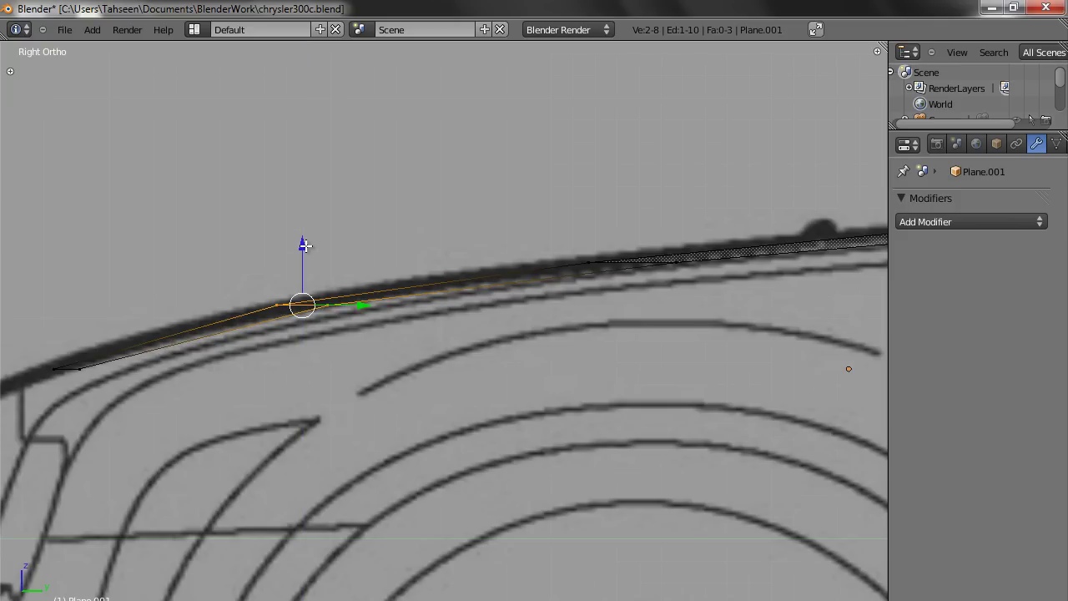
pyautogui.scroll(2, 305, 244)
pyautogui.rightClick(277, 297)
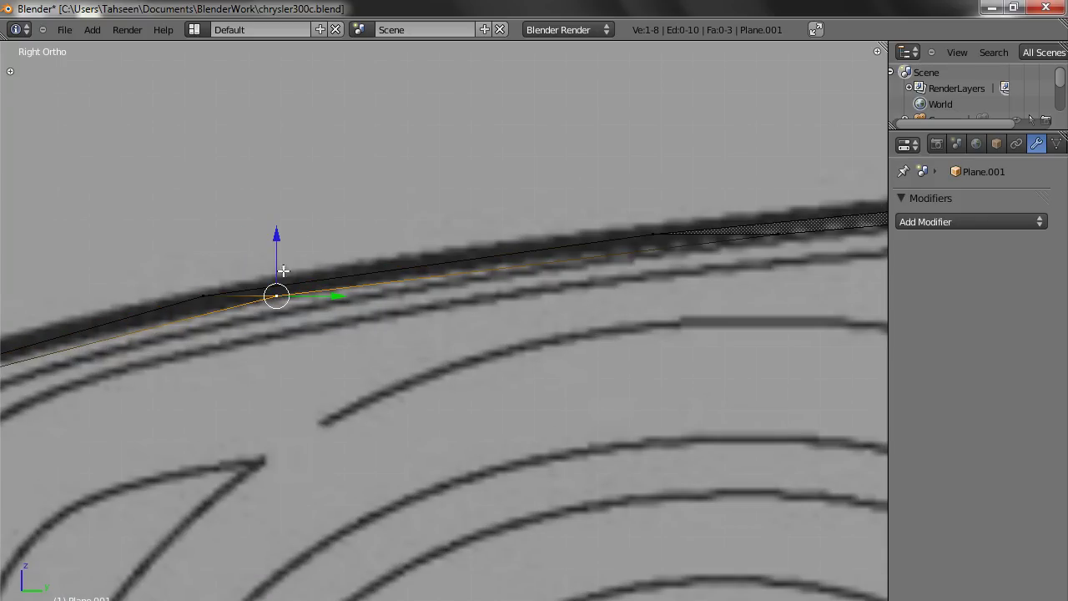
pyautogui.press('g')
pyautogui.press('z')
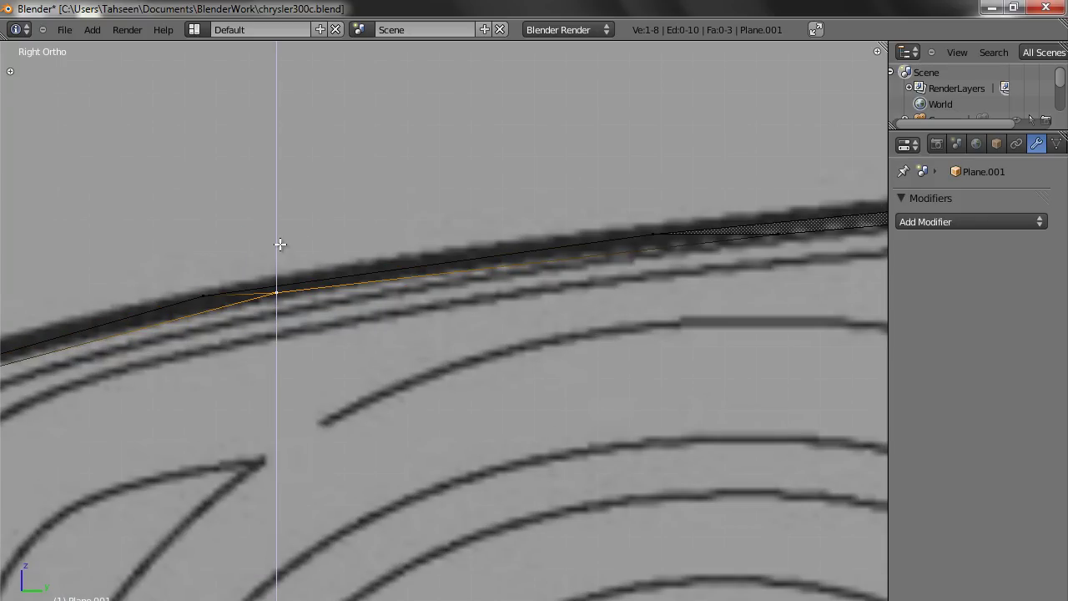
pyautogui.click(280, 244)
pyautogui.scroll(-1, 280, 243)
pyautogui.keyDown('shift'); pyautogui.moveTo(639, 305); pyautogui.dragTo(253, 436, button='middle'); pyautogui.keyUp('shift')
pyautogui.rightClick(254, 364)
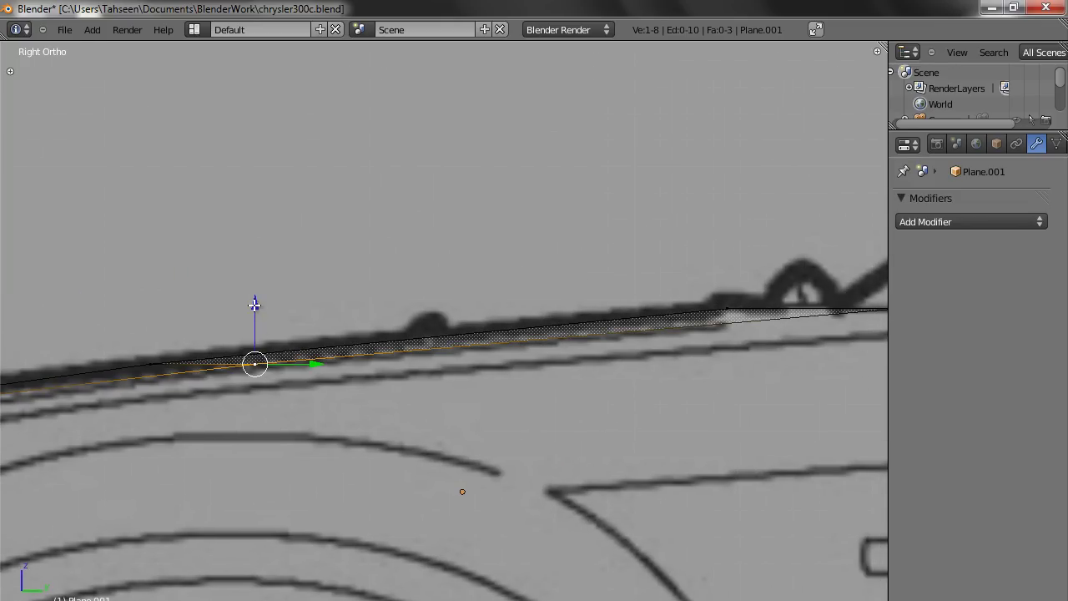
pyautogui.moveTo(255, 305); pyautogui.dragTo(256, 306)
# Step: Slide the front corner vertices toward the hood's front edge
pyautogui.scroll(-3, 255, 305)
pyautogui.keyDown('shift'); pyautogui.moveTo(181, 372); pyautogui.dragTo(624, 373, button='middle'); pyautogui.keyUp('shift')
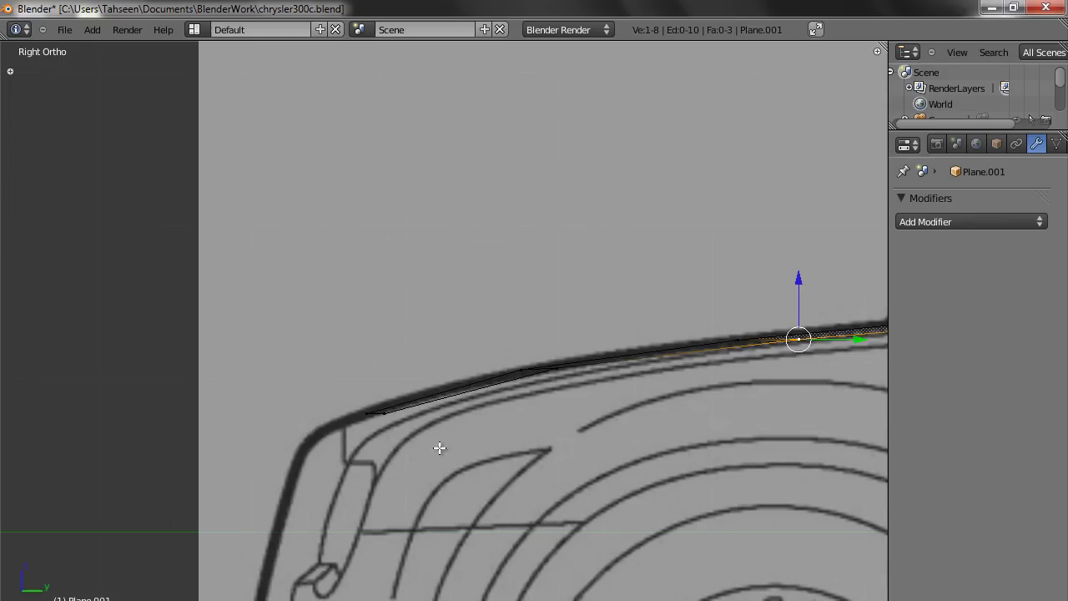
pyautogui.scroll(2, 439, 445)
pyautogui.rightClick(353, 446)
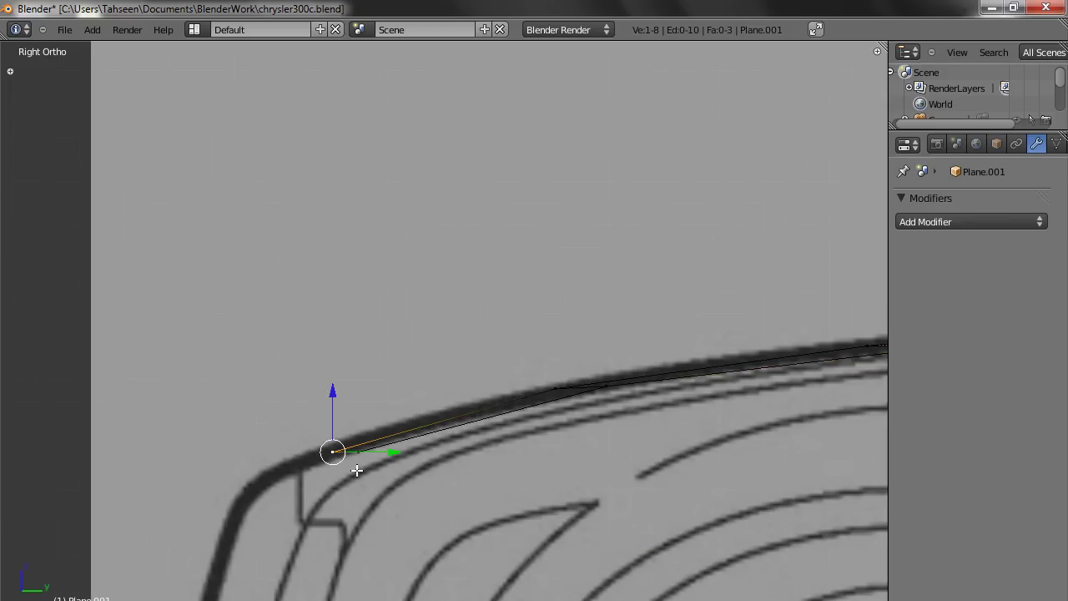
pyautogui.keyDown('shift'); pyautogui.rightClick(367, 465); pyautogui.keyUp('shift')
pyautogui.moveTo(400, 457); pyautogui.dragTo(382, 459)
pyautogui.moveTo(325, 389); pyautogui.dragTo(327, 391)
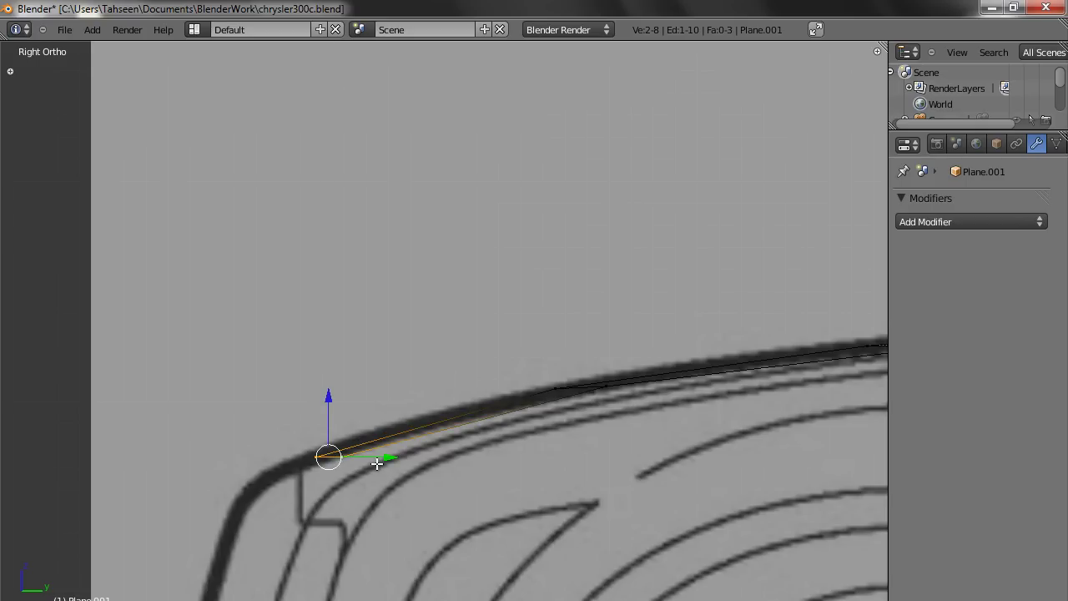
pyautogui.moveTo(388, 458); pyautogui.dragTo(379, 458)
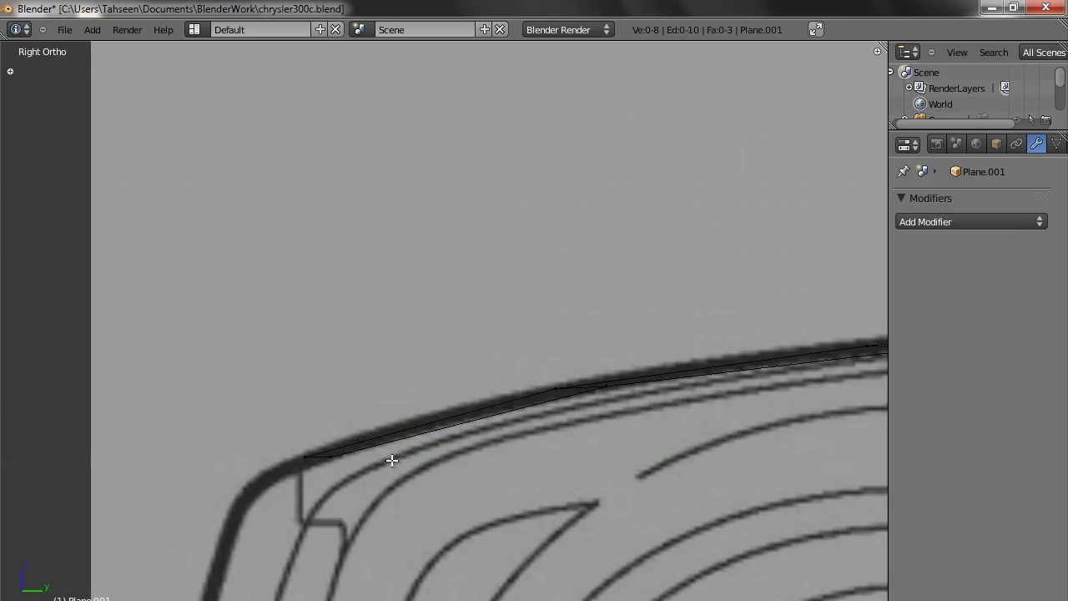
# Step: Settle the front tip vertex on the hood's front edge using Y and Z moves
pyautogui.rightClick(350, 457)
pyautogui.press('g')
pyautogui.press('y')
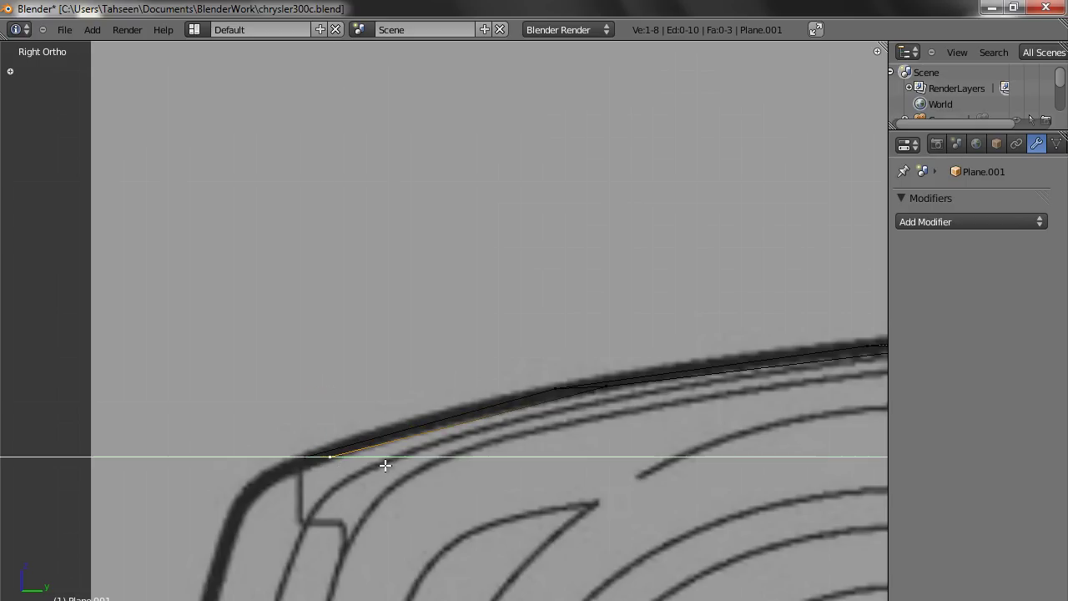
pyautogui.click(375, 469)
pyautogui.press('g')
pyautogui.press('z')
pyautogui.click(379, 467)
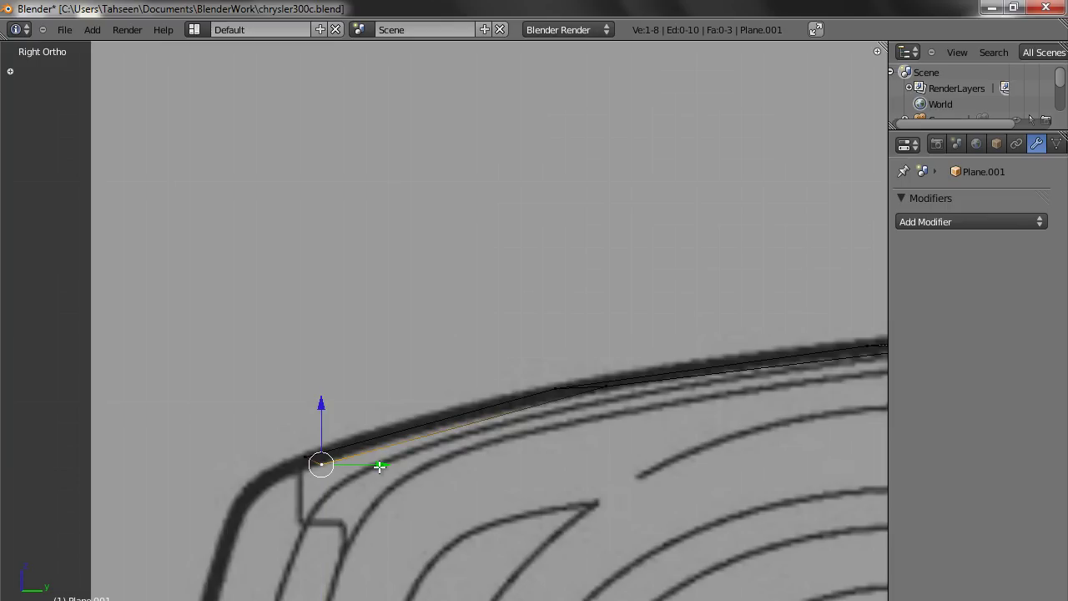
pyautogui.press('g')
pyautogui.press('y')
pyautogui.click(362, 468)
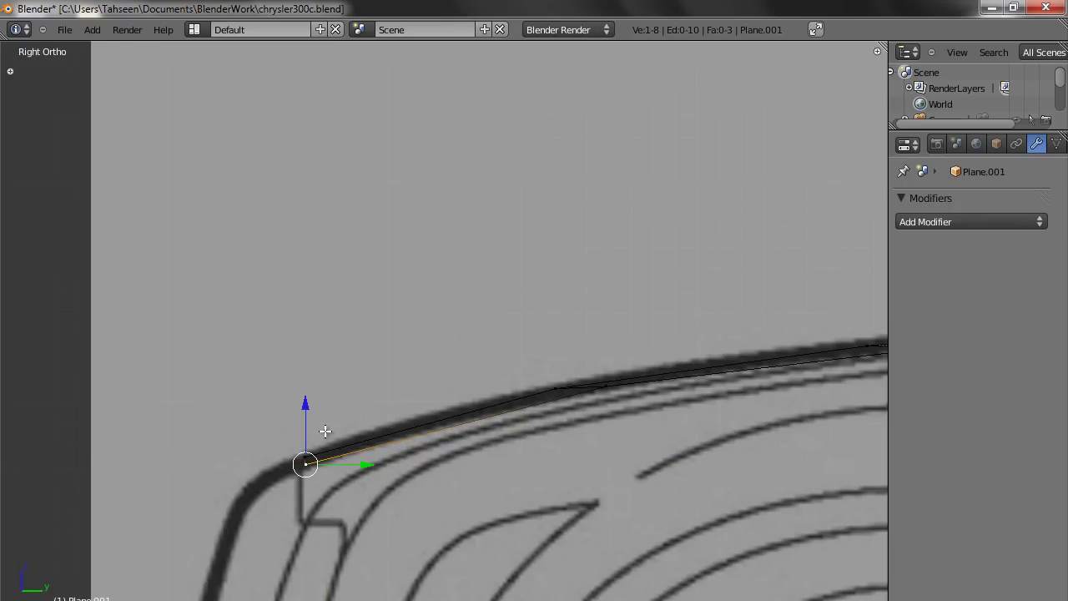
# Step: Add a third loop cut across the front section and raise it onto the hood line
pyautogui.press('t')
pyautogui.scroll(2, 591, 405)
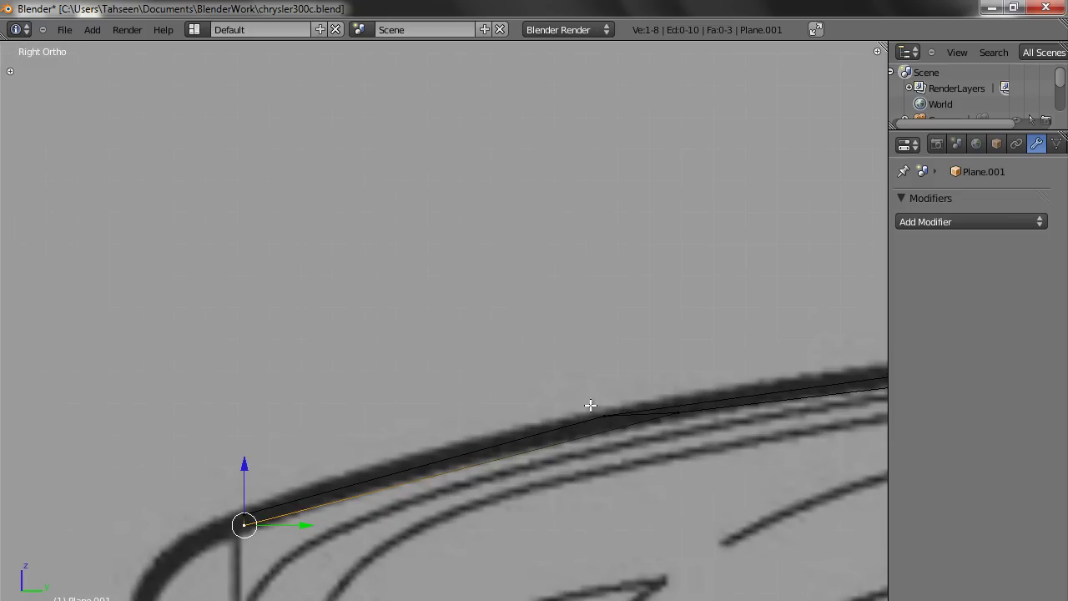
pyautogui.hotkey('ctrl', 'r')
pyautogui.click(472, 477)
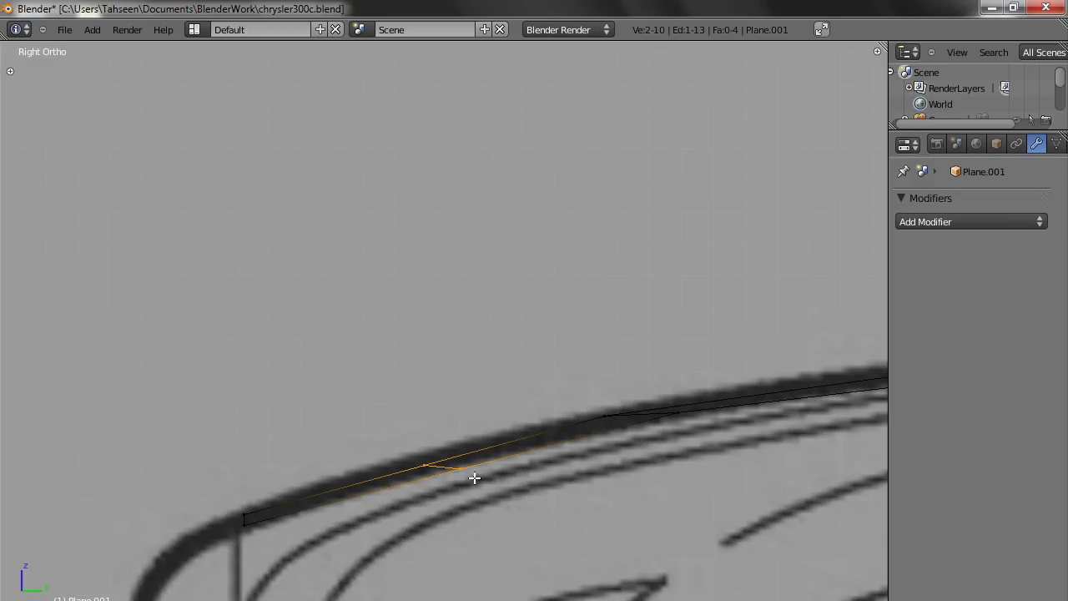
pyautogui.click(486, 472)
pyautogui.moveTo(452, 403); pyautogui.dragTo(474, 389)
pyautogui.rightClick(473, 459)
pyautogui.press('a')
pyautogui.scroll(-2, 584, 413)
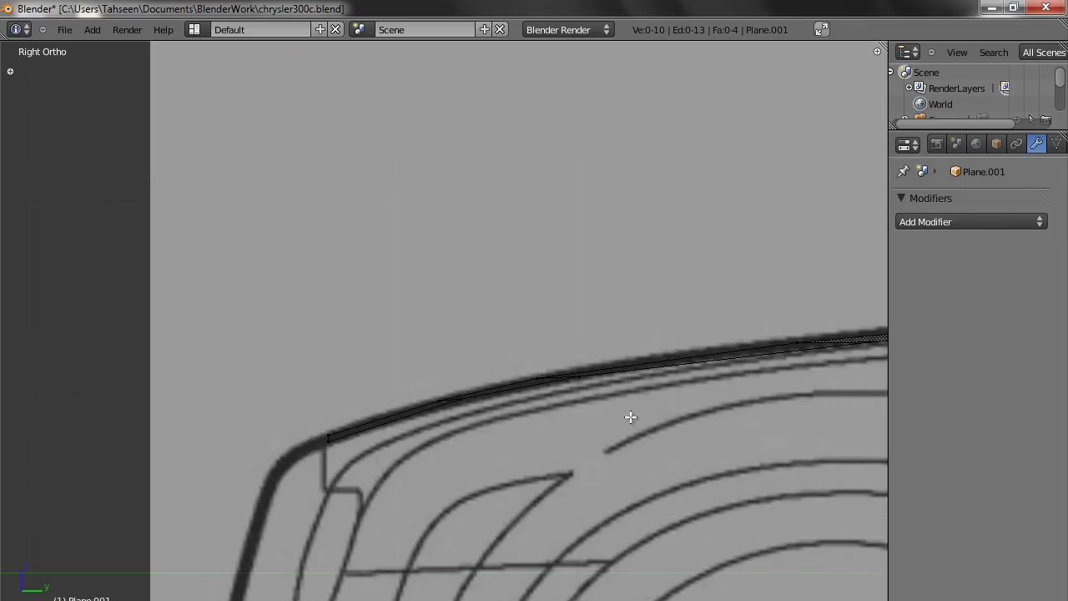
pyautogui.scroll(3, 432, 352)
pyautogui.keyDown('shift'); pyautogui.moveTo(357, 308); pyautogui.dragTo(377, 337, button='middle'); pyautogui.keyUp('shift')
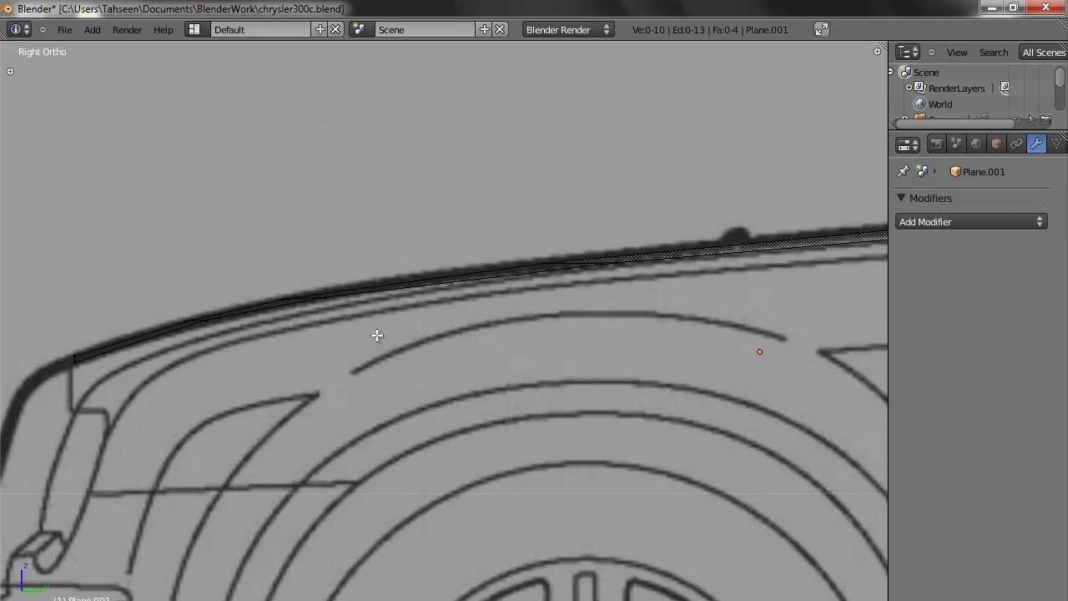
pyautogui.press('KP_7')
# Step: Cut a lengthwise edge loop down the hood panel in the top view
pyautogui.scroll(-4, 376, 335)
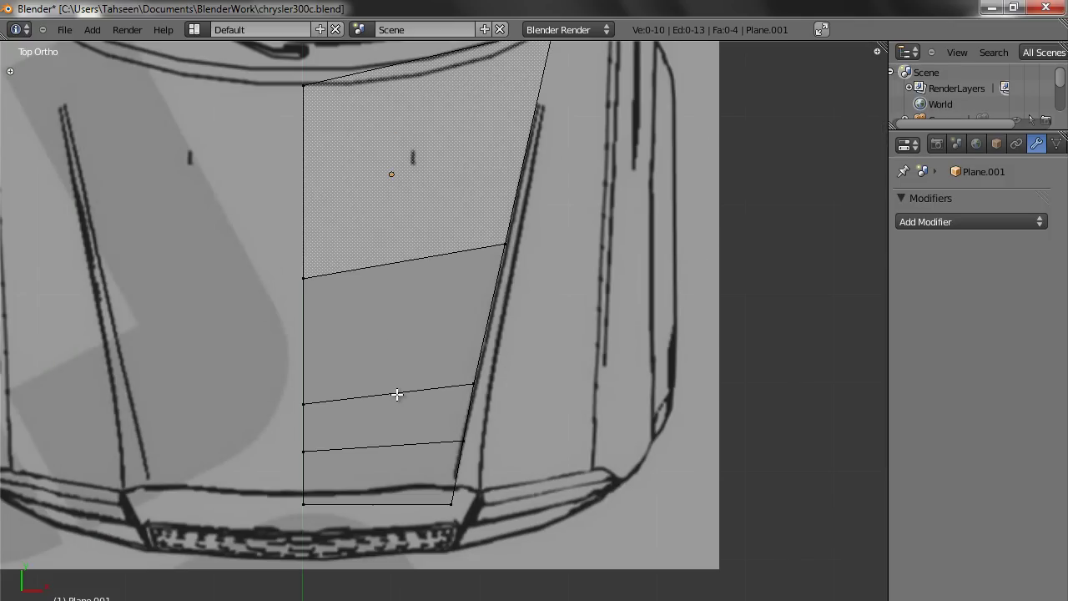
pyautogui.rightClick(403, 503)
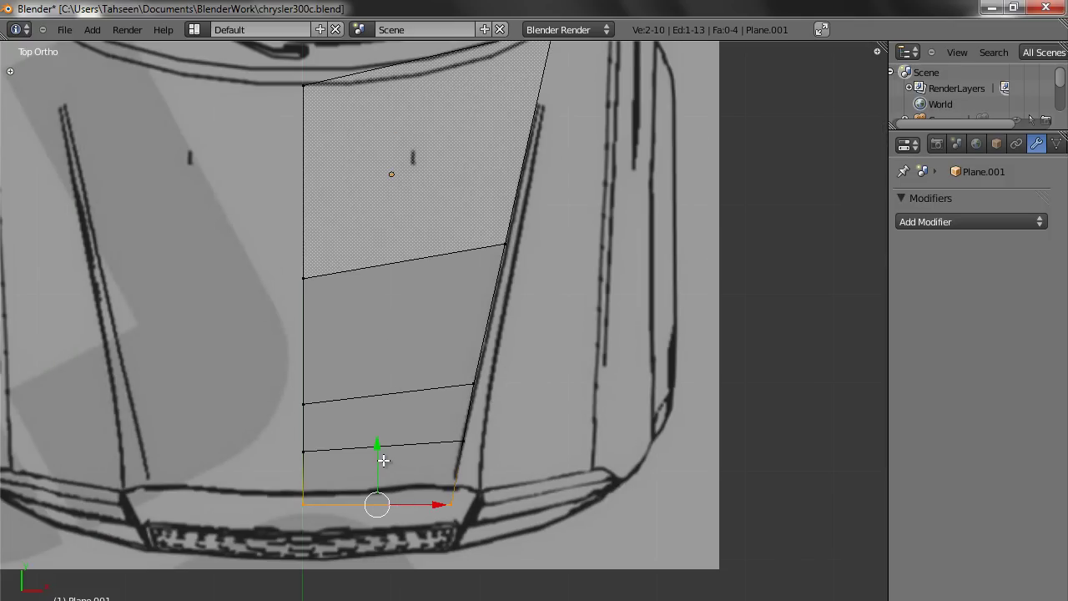
pyautogui.scroll(-2, 427, 392)
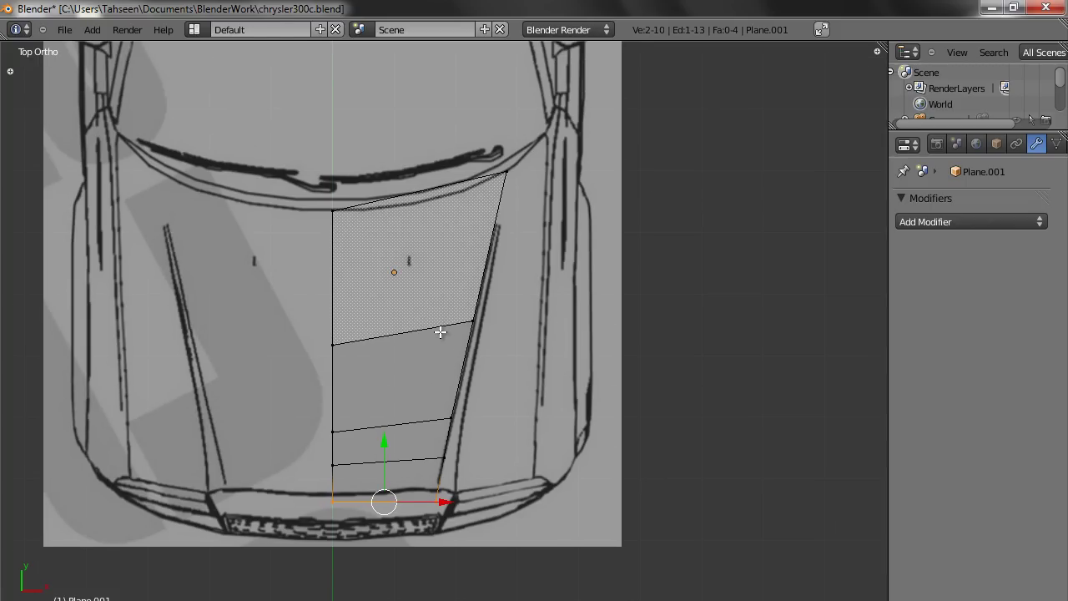
pyautogui.press('a')
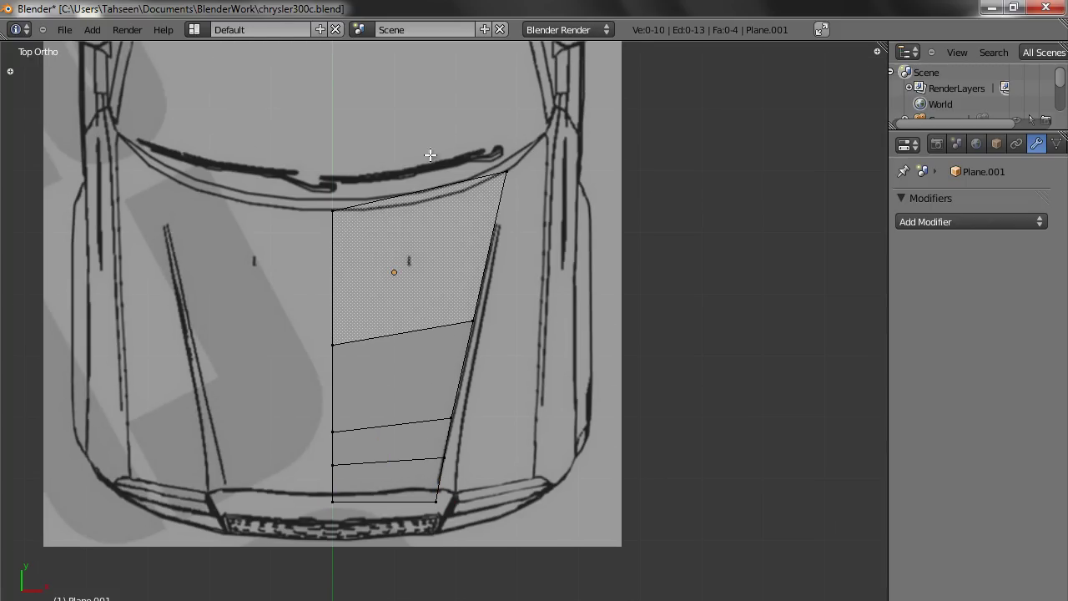
pyautogui.keyDown('shift'); pyautogui.scroll(2, 434, 215); pyautogui.keyUp('shift')
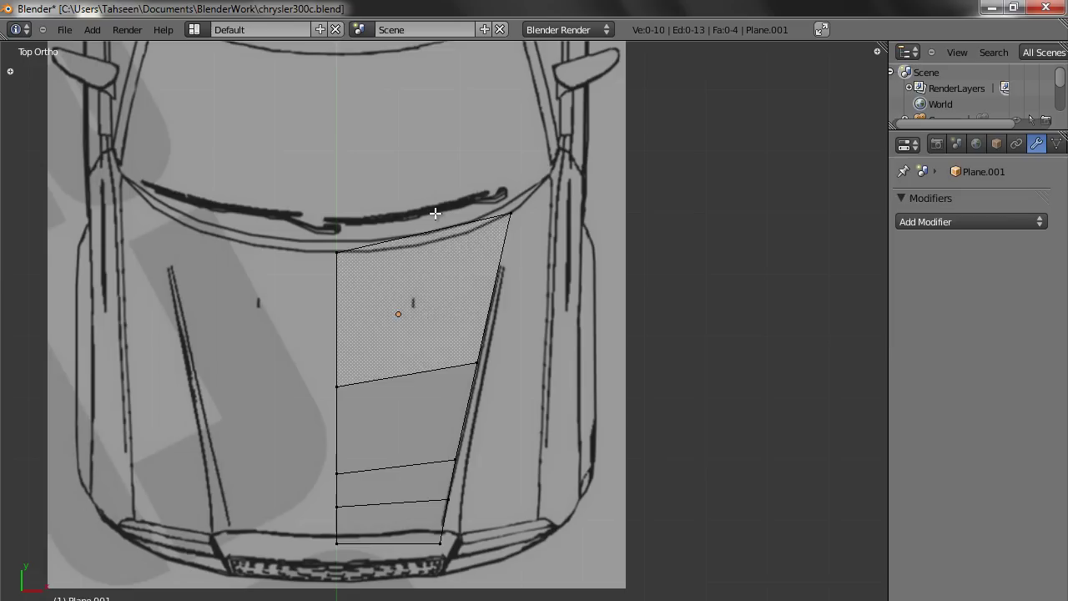
pyautogui.scroll(-1, 504, 372)
pyautogui.scroll(1, 430, 343)
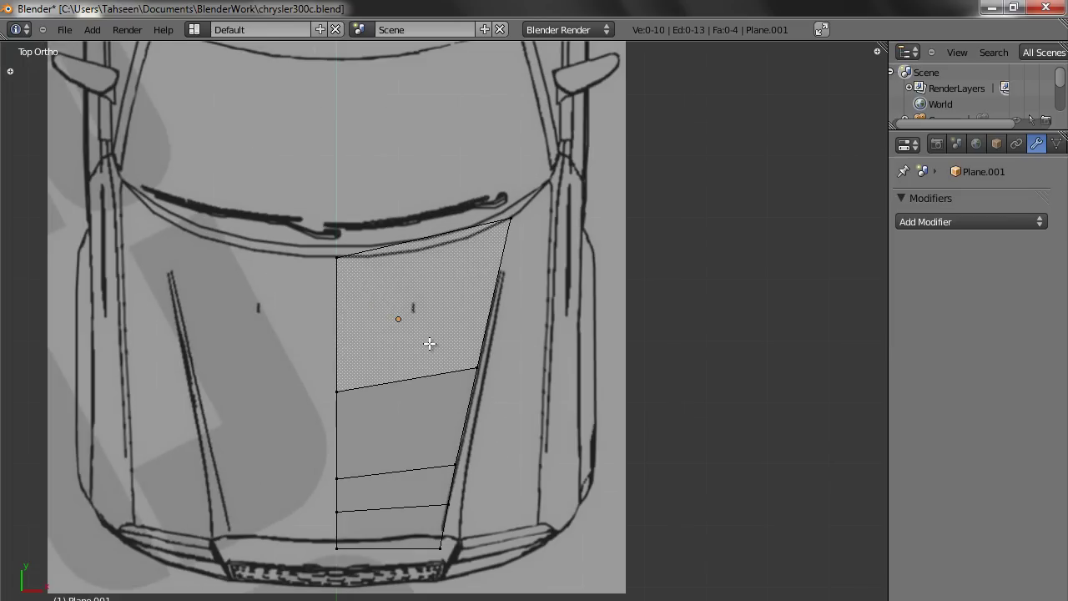
pyautogui.keyDown('shift'); pyautogui.moveTo(430, 343); pyautogui.dragTo(442, 317, button='middle'); pyautogui.keyUp('shift')
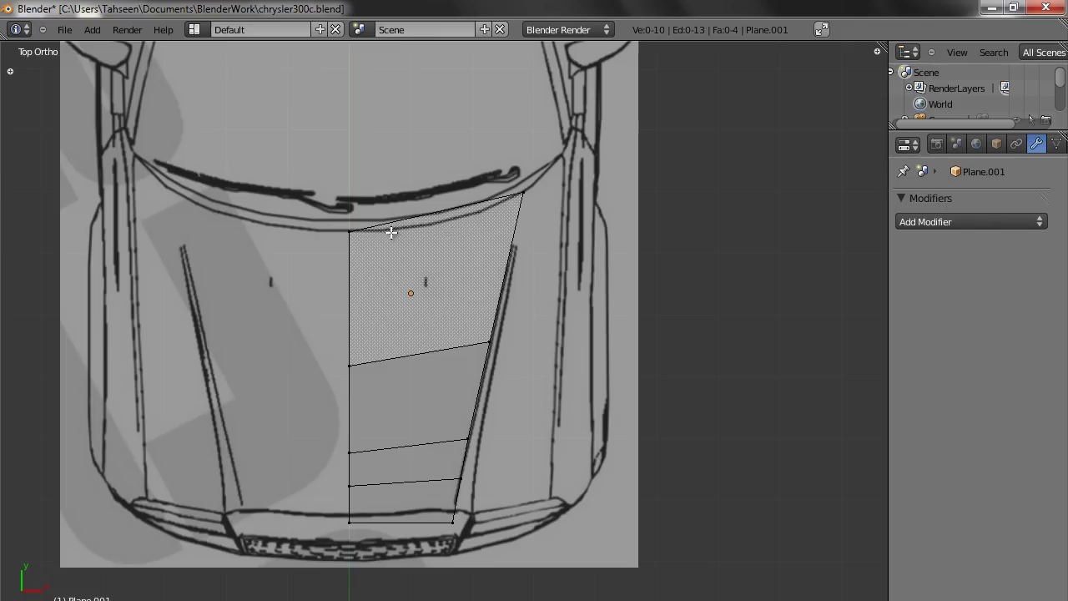
pyautogui.hotkey('ctrl', 'r')
pyautogui.click(438, 350)
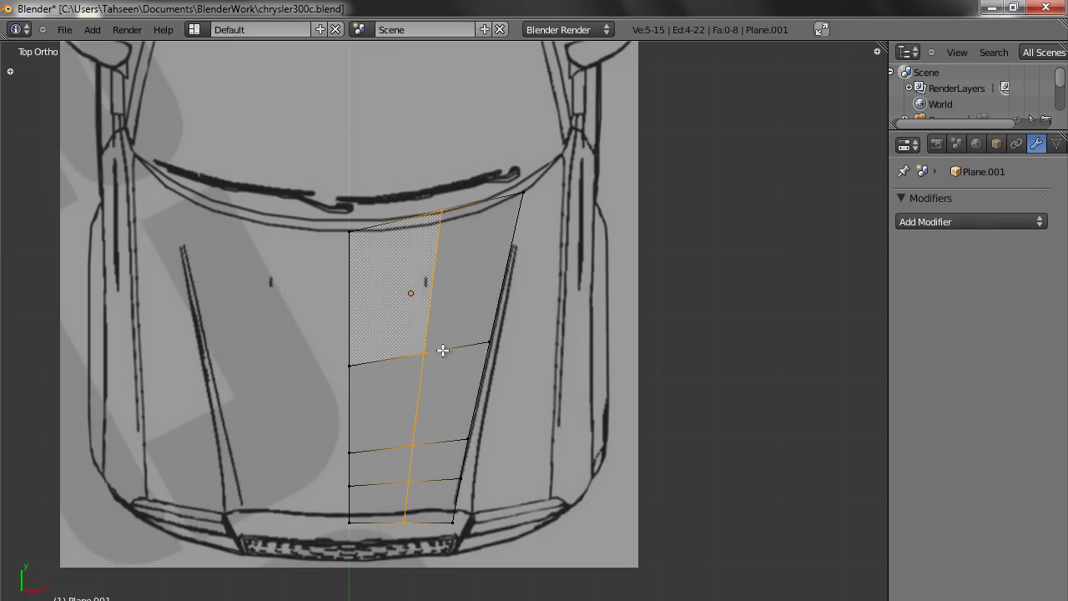
pyautogui.click(444, 344)
# Step: Align the new loop's top vertex with the hood's upper edge and save the file
pyautogui.rightClick(443, 210)
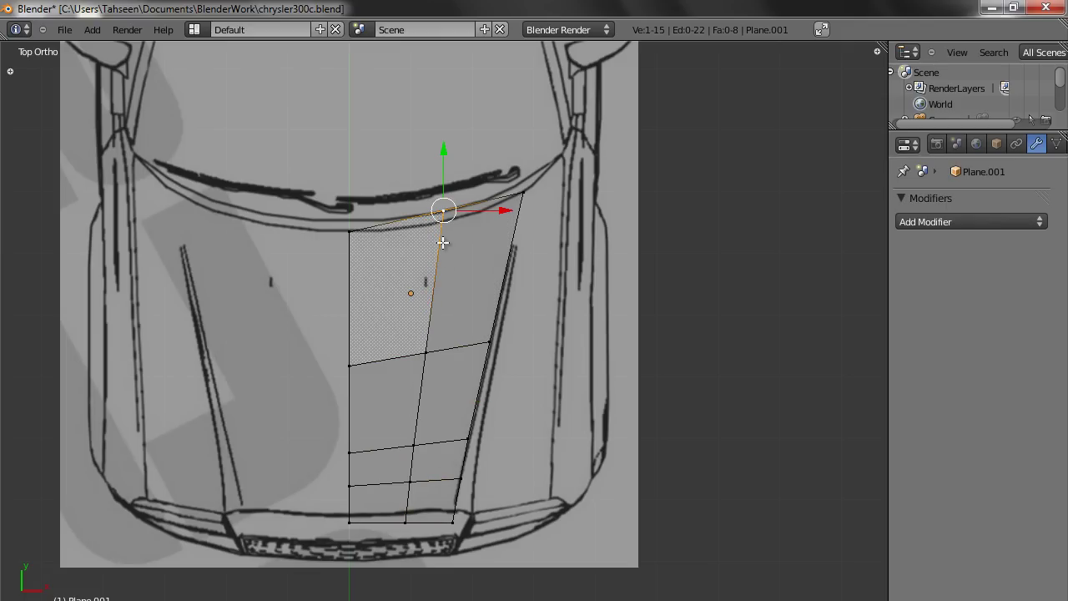
pyautogui.press('g')
pyautogui.press('y')
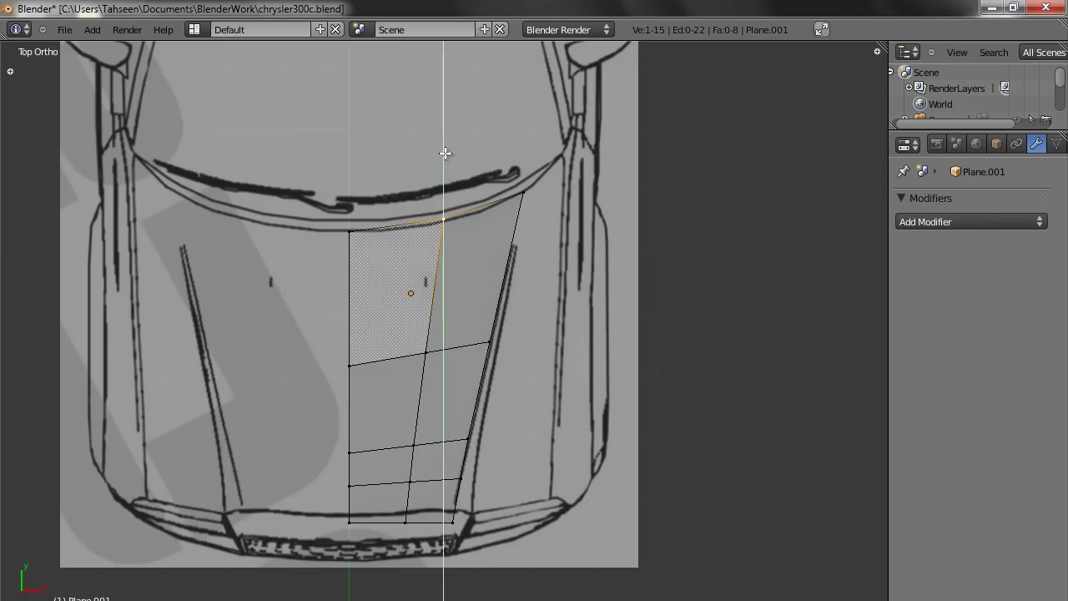
pyautogui.click(445, 155)
pyautogui.press('a')
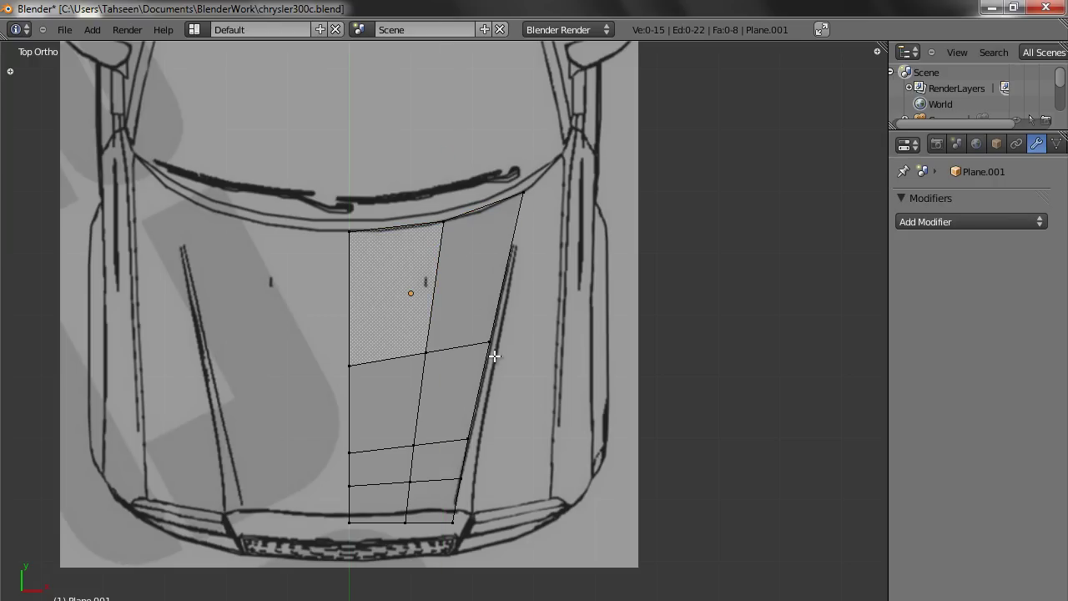
pyautogui.hotkey('ctrl', 's')
pyautogui.click(485, 392)
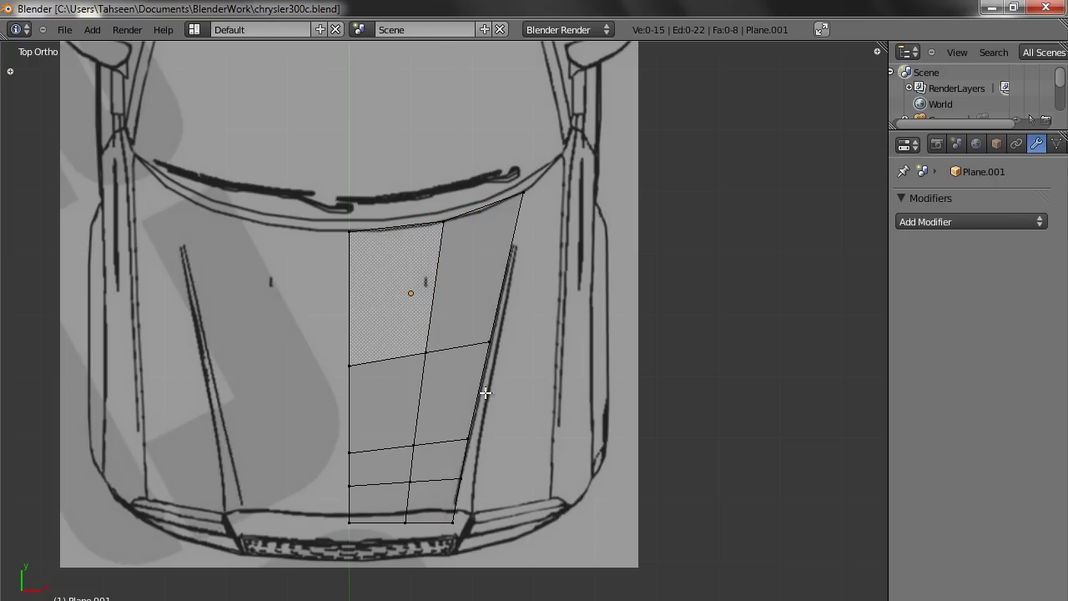
pyautogui.keyDown('alt'); pyautogui.rightClick(484, 388); pyautogui.keyUp('alt')
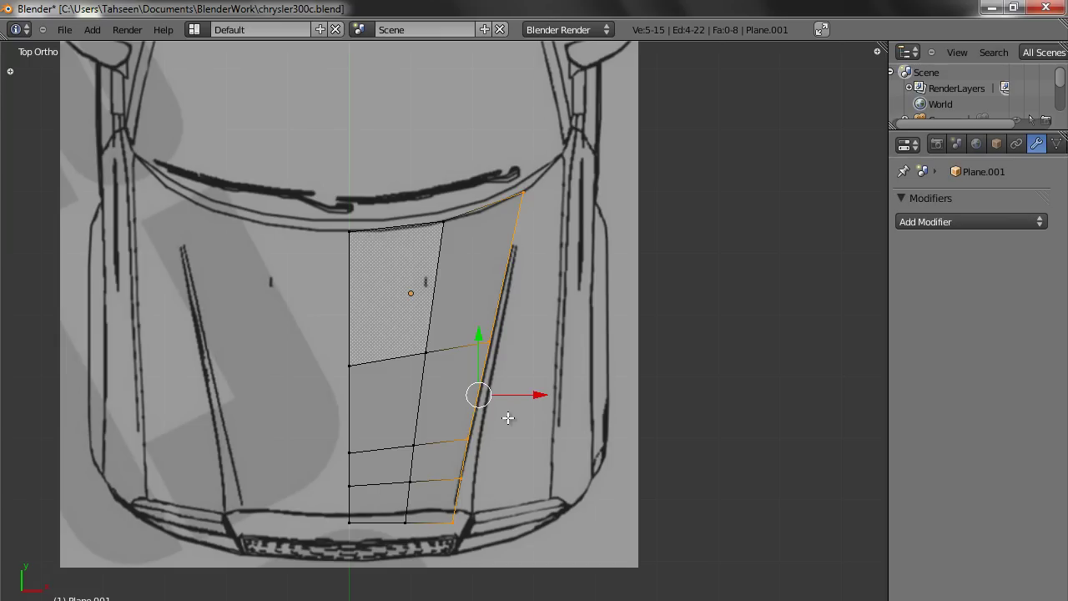
# Step: Check the reference photo, then extrude the right edge and slide it along X onto the hood outline
pyautogui.hotkey('alt', 'Tab')
pyautogui.press('e')
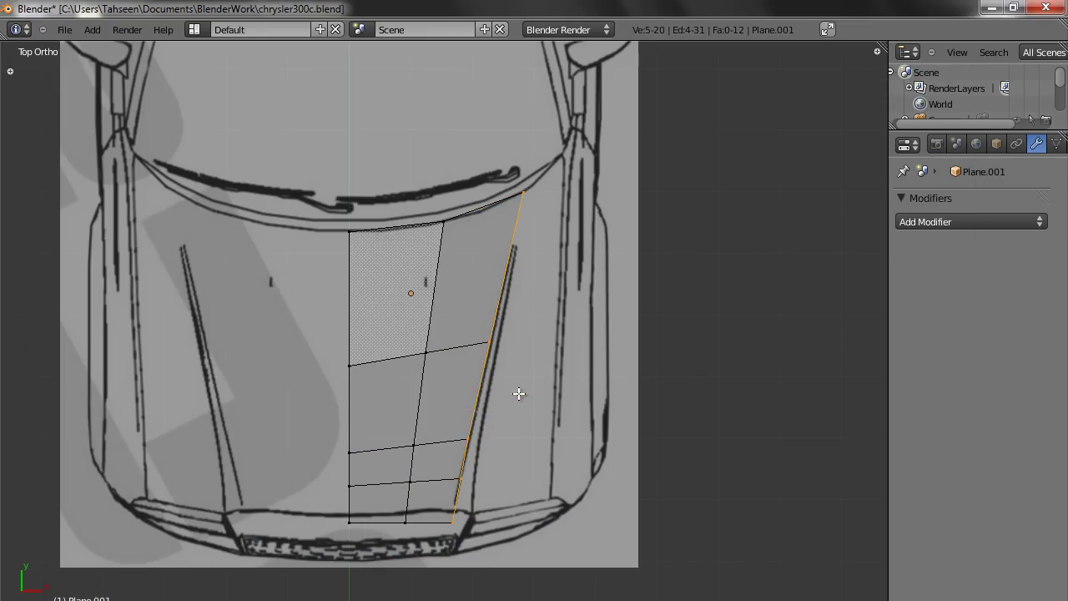
pyautogui.click(519, 393)
pyautogui.press('g')
pyautogui.press('x')
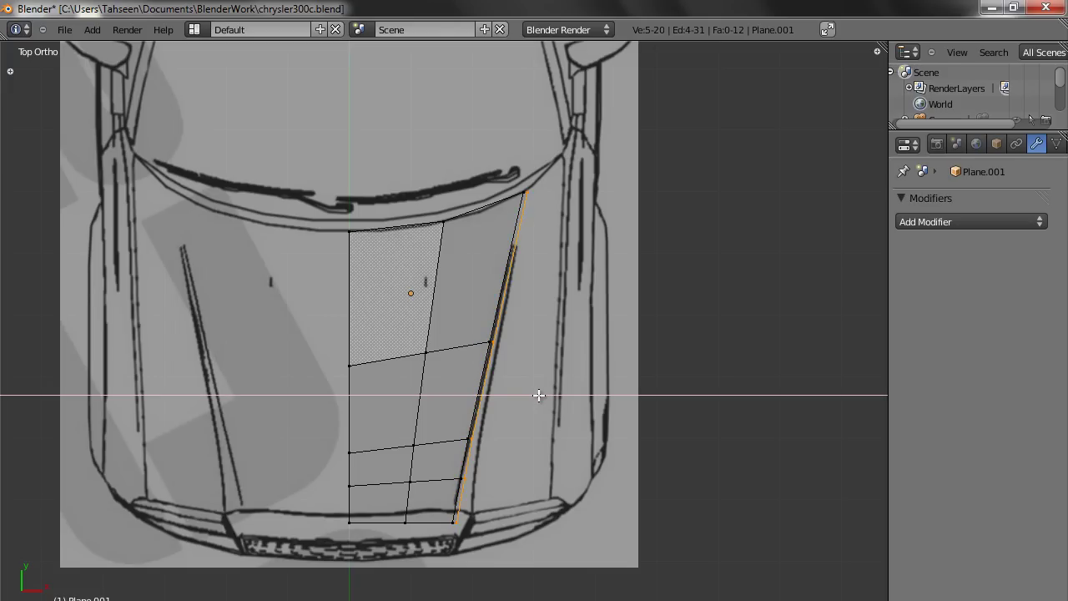
pyautogui.click(541, 394)
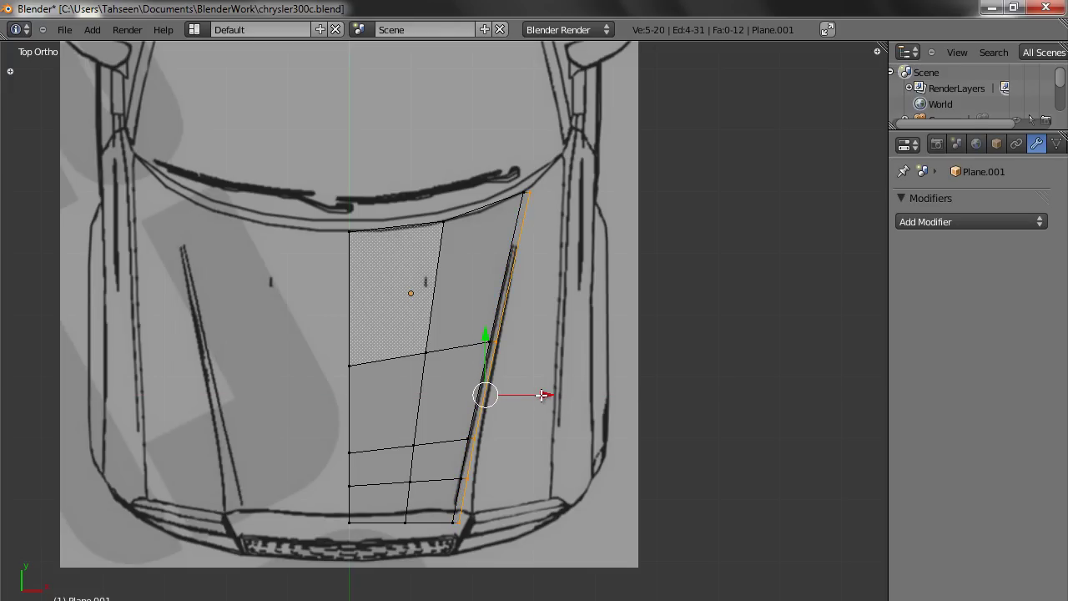
pyautogui.press('g')
pyautogui.press('x')
pyautogui.click(544, 366)
# Step: Try moving the new edge's top corner vertex along Y and X, leaving it in place
pyautogui.scroll(3, 556, 315)
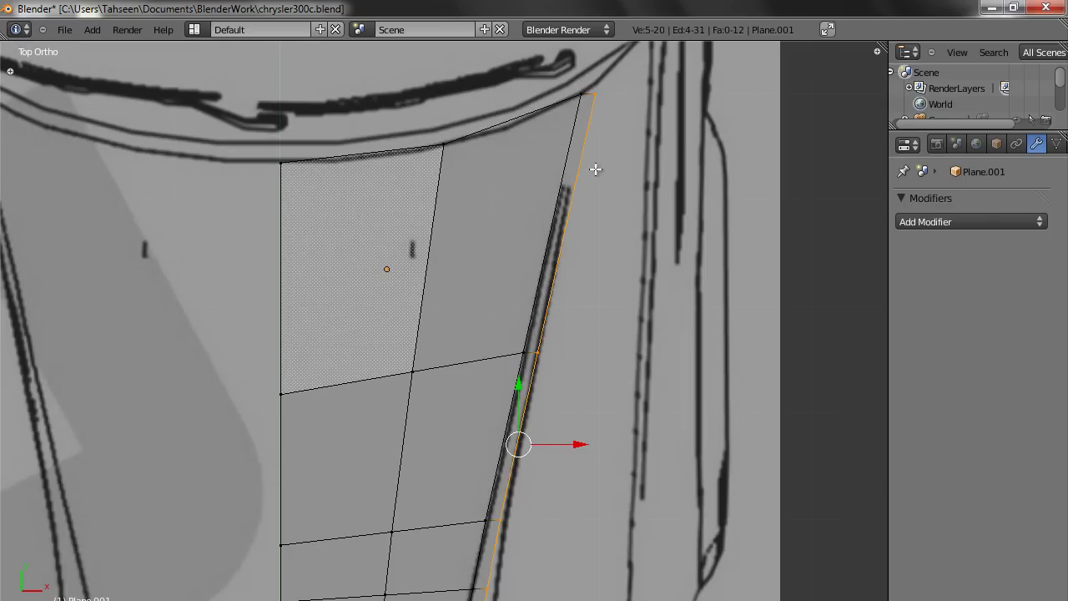
pyautogui.rightClick(596, 97)
pyautogui.scroll(-1, 597, 98)
pyautogui.keyDown('shift'); pyautogui.moveTo(597, 97); pyautogui.dragTo(597, 205, button='middle'); pyautogui.keyUp('shift')
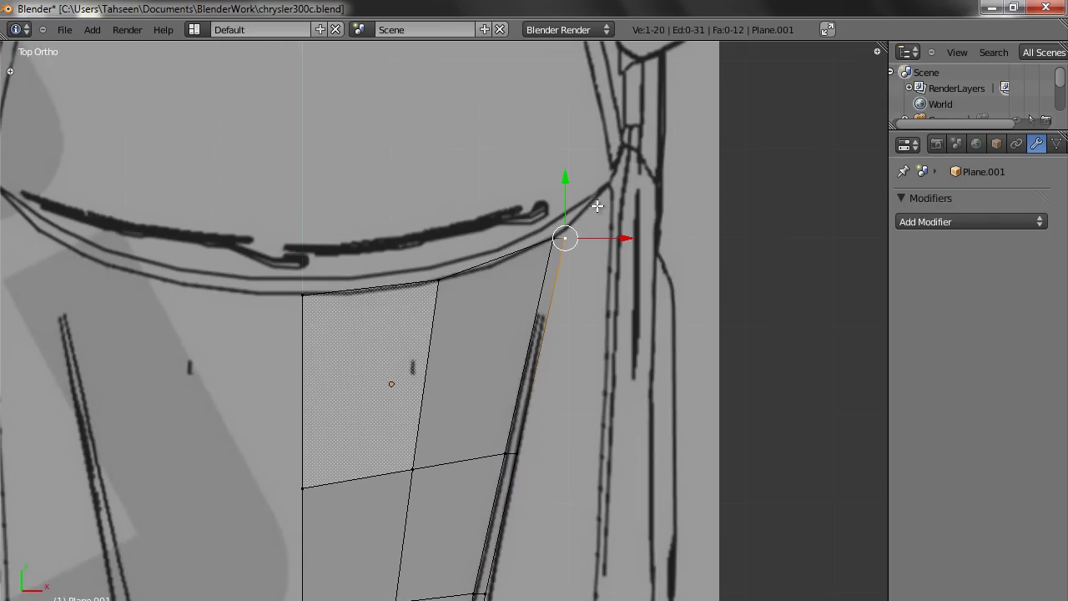
pyautogui.press('g')
pyautogui.press('y')
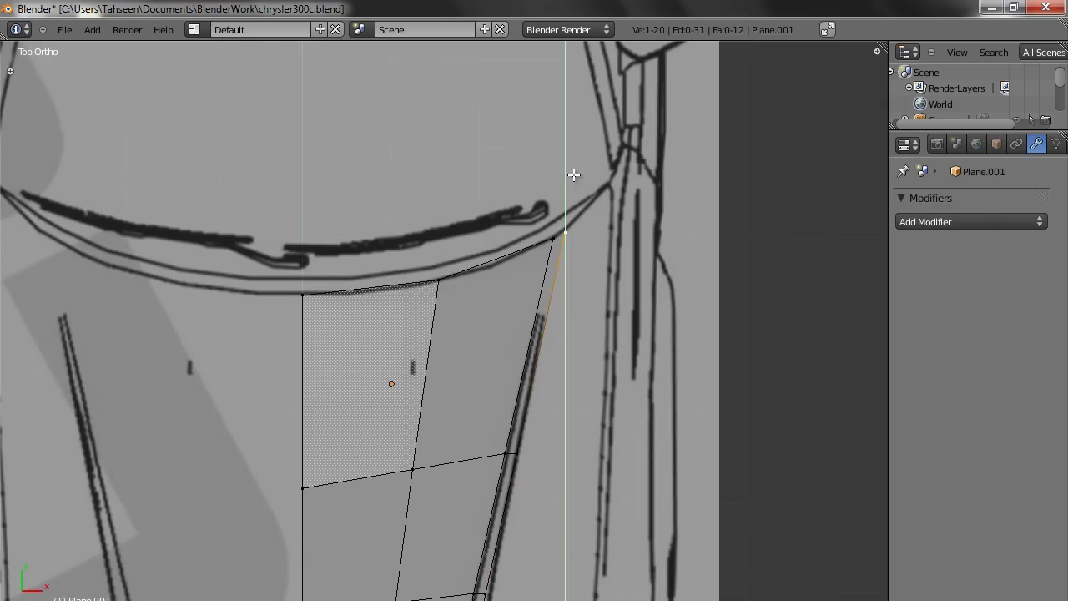
pyautogui.press('Escape')
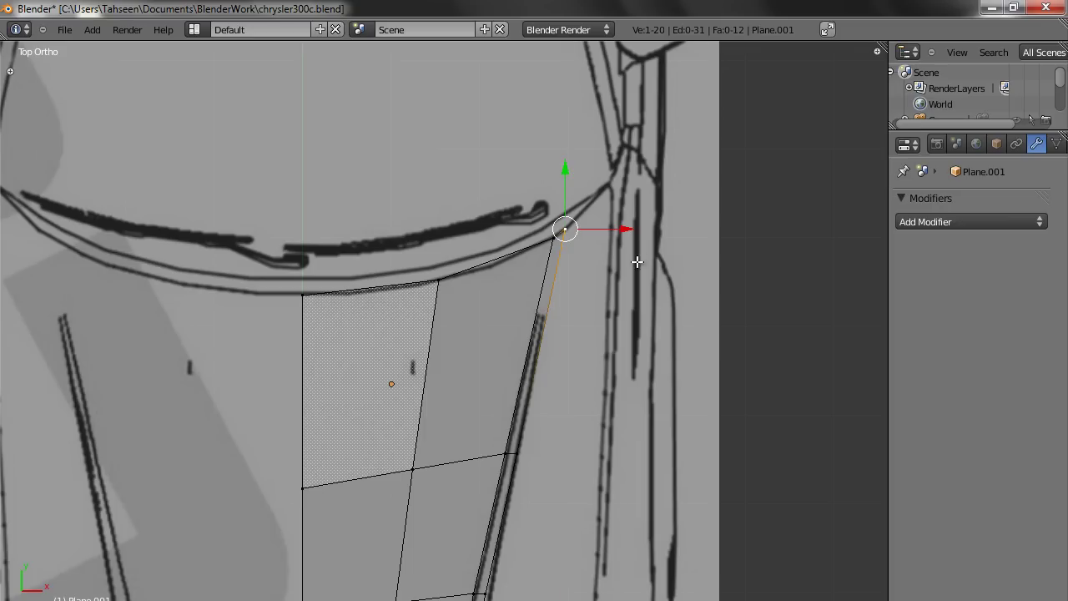
pyautogui.press('g')
pyautogui.press('x')
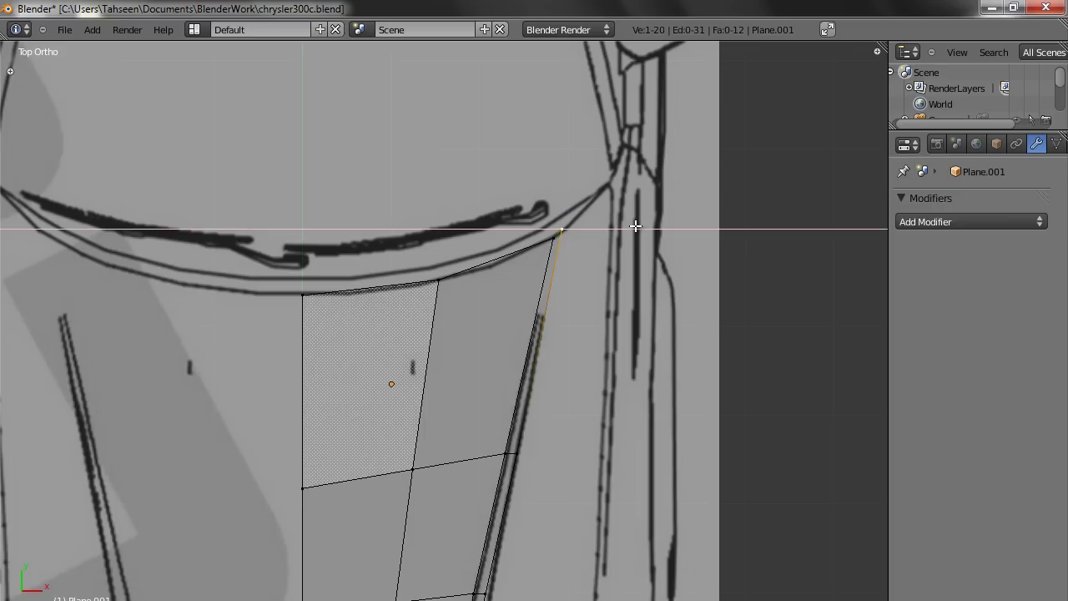
pyautogui.press('Escape')
pyautogui.press('g')
pyautogui.press('y')
pyautogui.press('Escape')
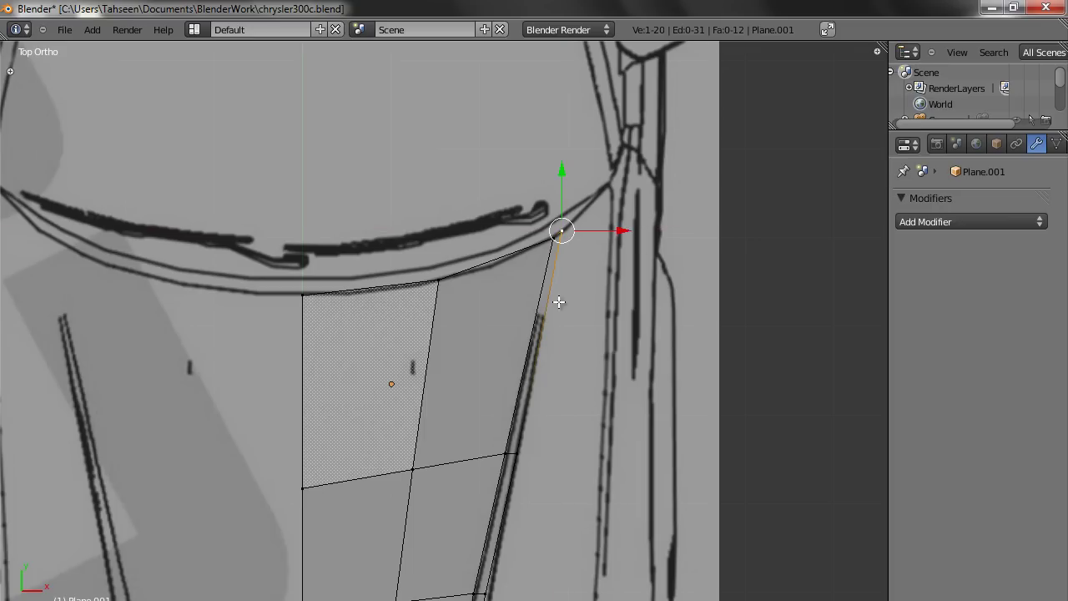
# Step: Test X moves on the lower right-edge vertices, leaving them where they are
pyautogui.keyDown('shift'); pyautogui.moveTo(539, 448); pyautogui.dragTo(503, 234, button='middle'); pyautogui.keyUp('shift')
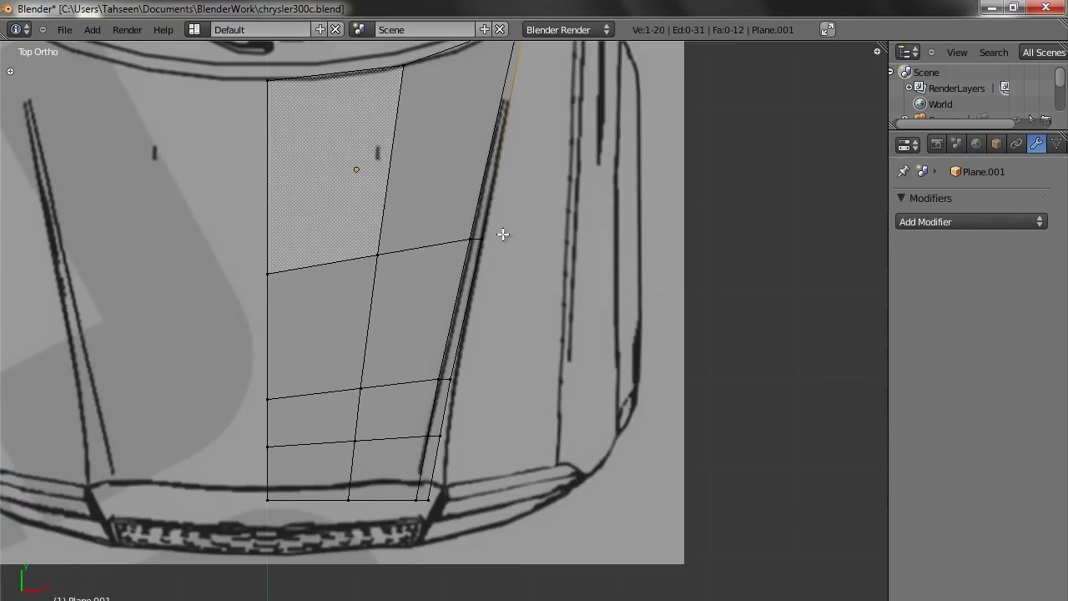
pyautogui.rightClick(451, 378)
pyautogui.press('g')
pyautogui.press('x')
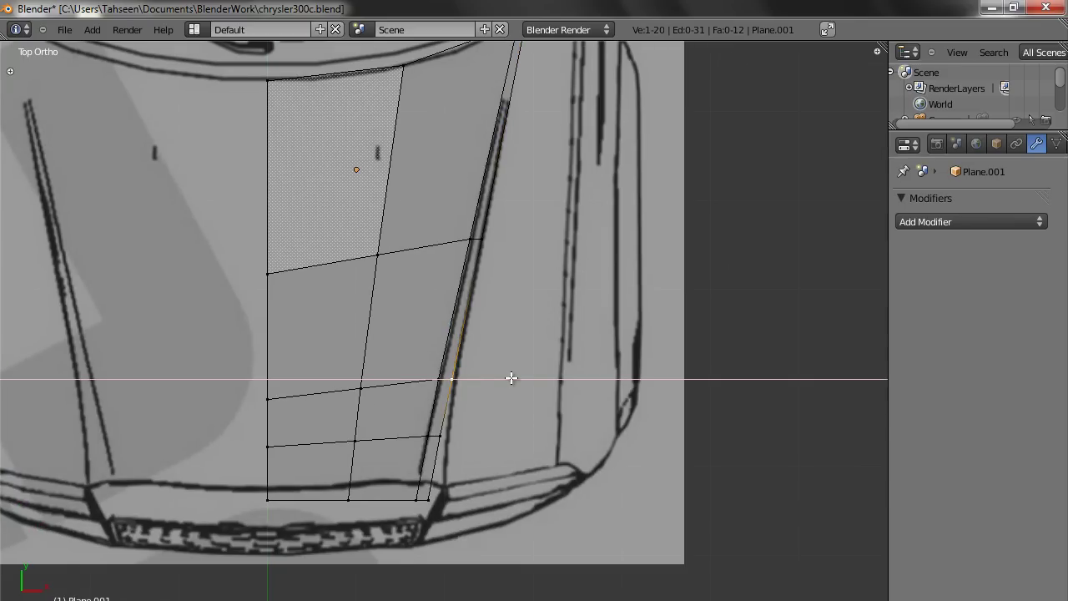
pyautogui.press('Escape')
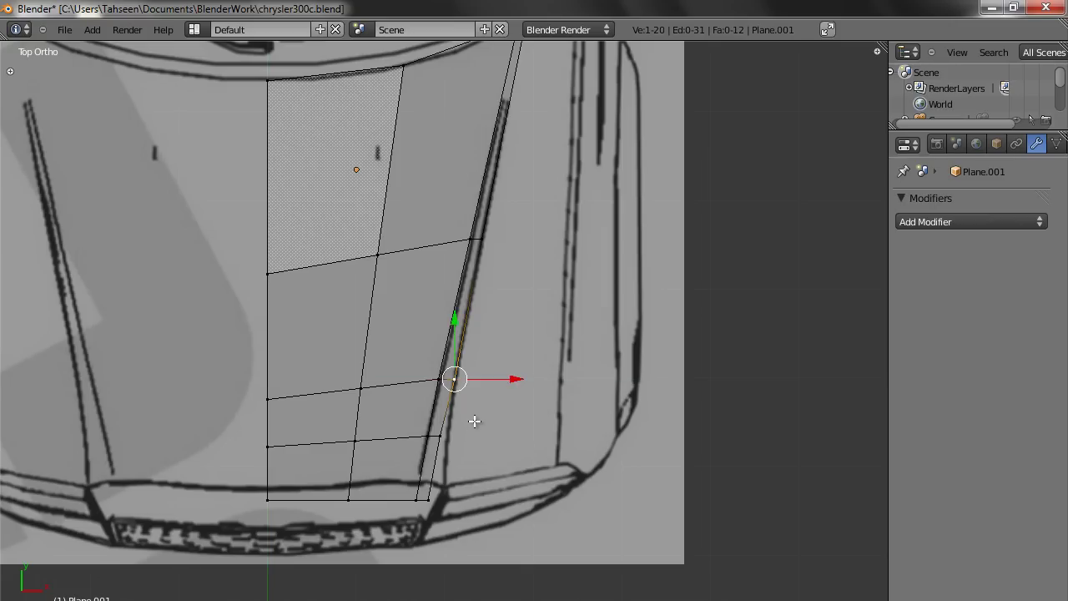
pyautogui.rightClick(473, 436)
pyautogui.press('g')
pyautogui.press('x')
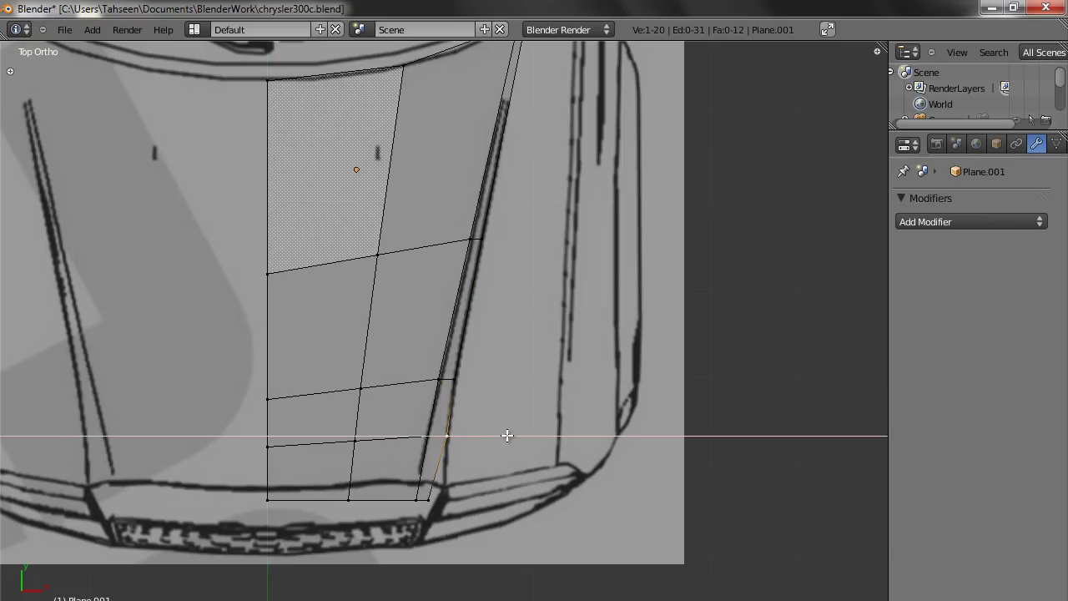
pyautogui.press('Escape')
# Step: Shift the bottom corner vertex right along X onto the outline, then switch to Right view
pyautogui.rightClick(457, 500)
pyautogui.press('g')
pyautogui.press('x')
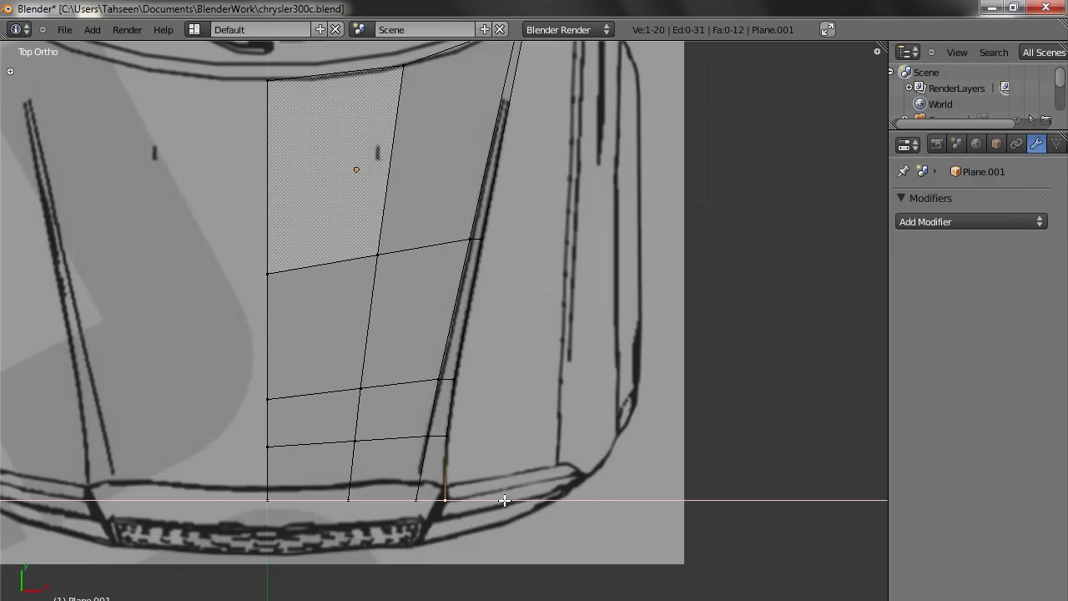
pyautogui.click(505, 500)
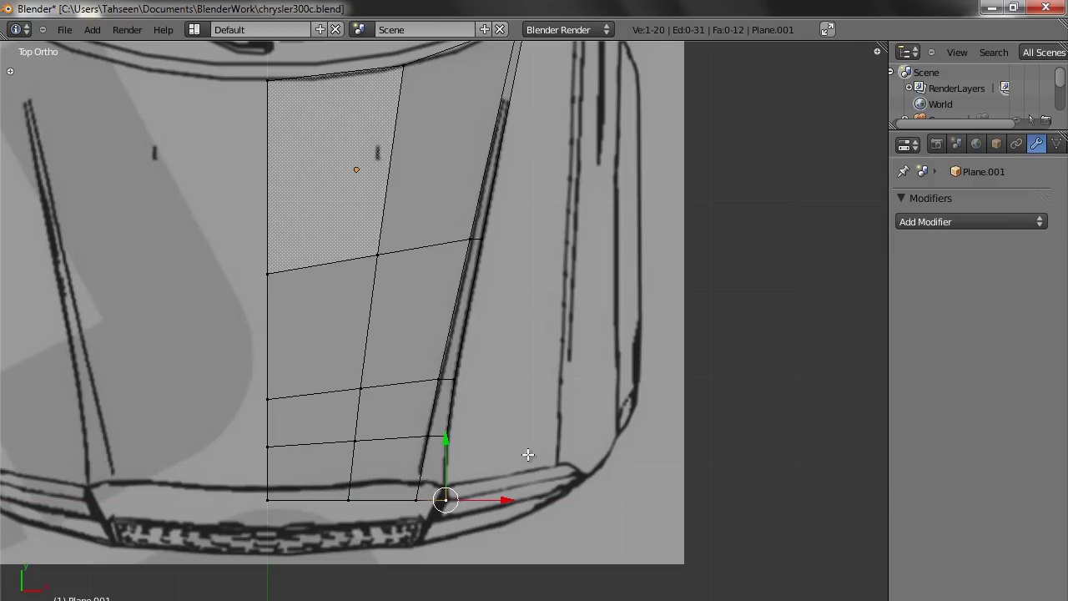
pyautogui.press('KP_3')
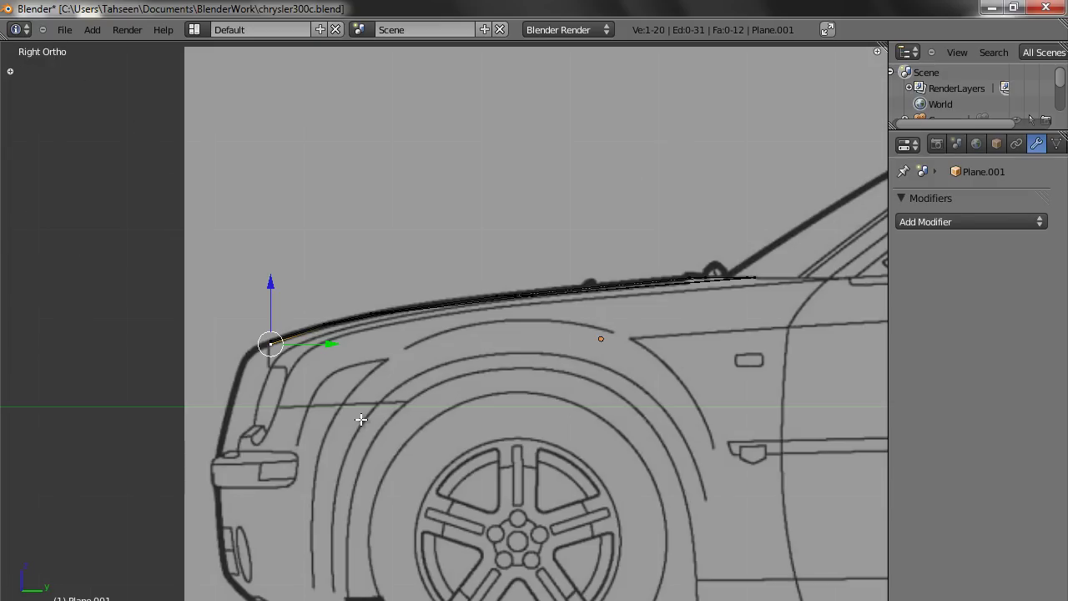
# Step: Select the outer right edge loop in top view and raise it to the side profile
pyautogui.press('KP_1')
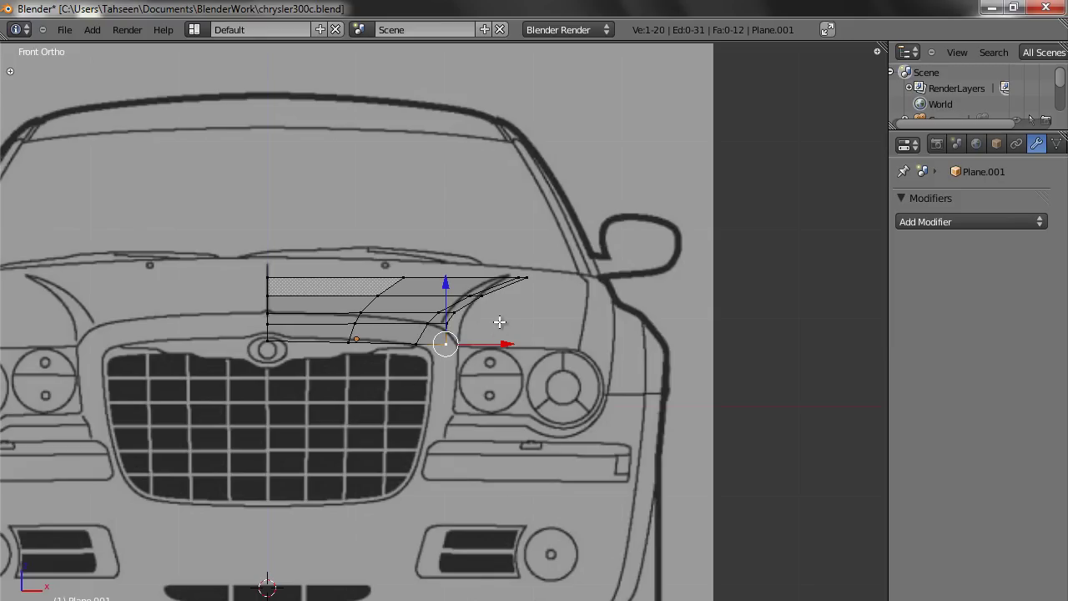
pyautogui.press('KP_7')
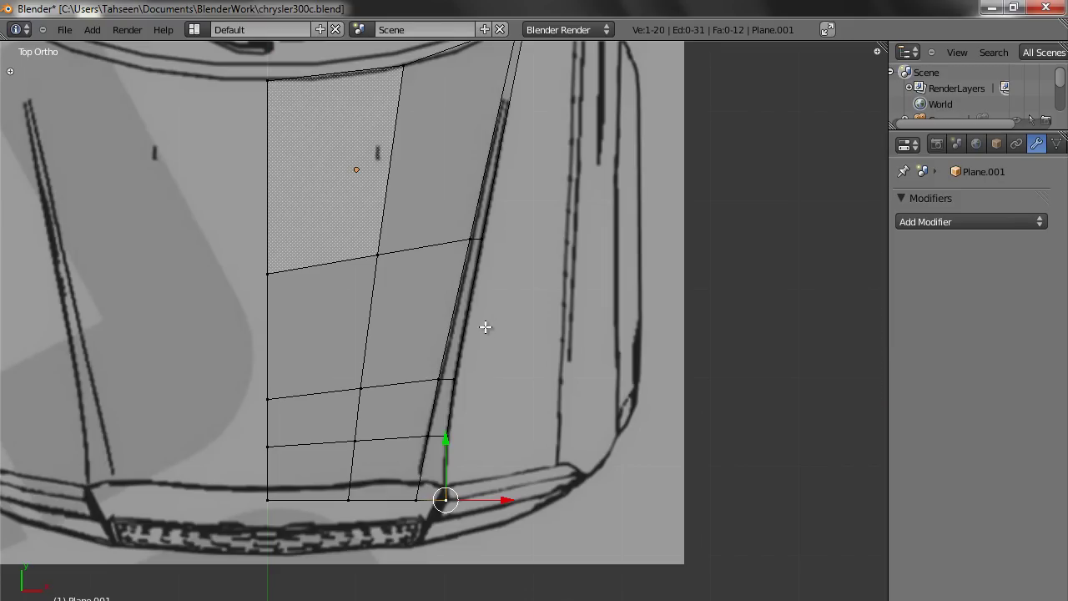
pyautogui.keyDown('alt'); pyautogui.rightClick(484, 327); pyautogui.keyUp('alt')
pyautogui.scroll(-1, 511, 93)
pyautogui.keyDown('shift'); pyautogui.moveTo(512, 94); pyautogui.dragTo(514, 138, button='middle'); pyautogui.keyUp('shift')
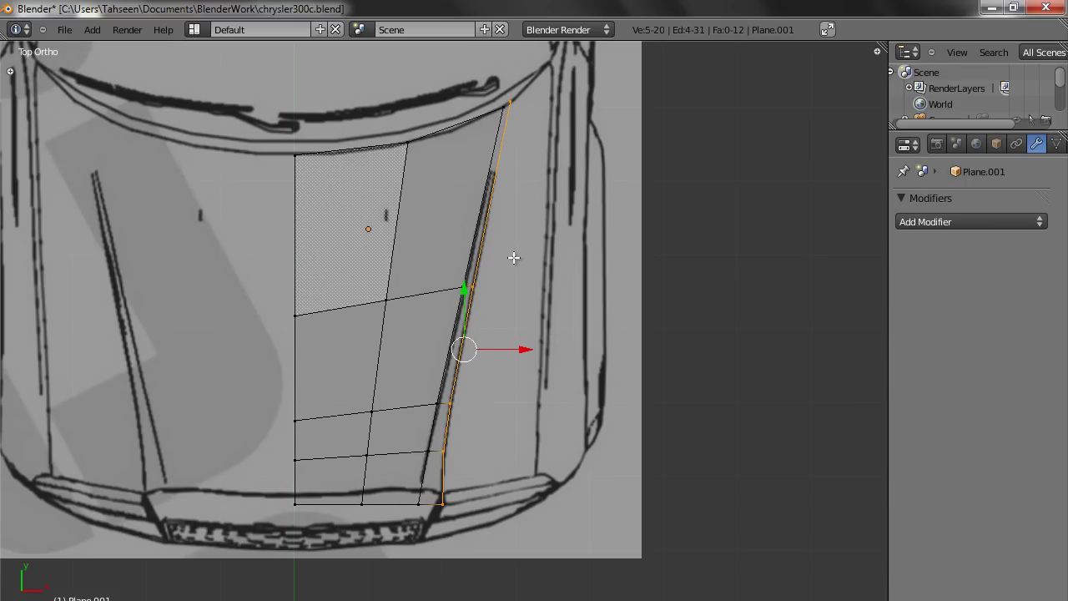
pyautogui.press('KP_3')
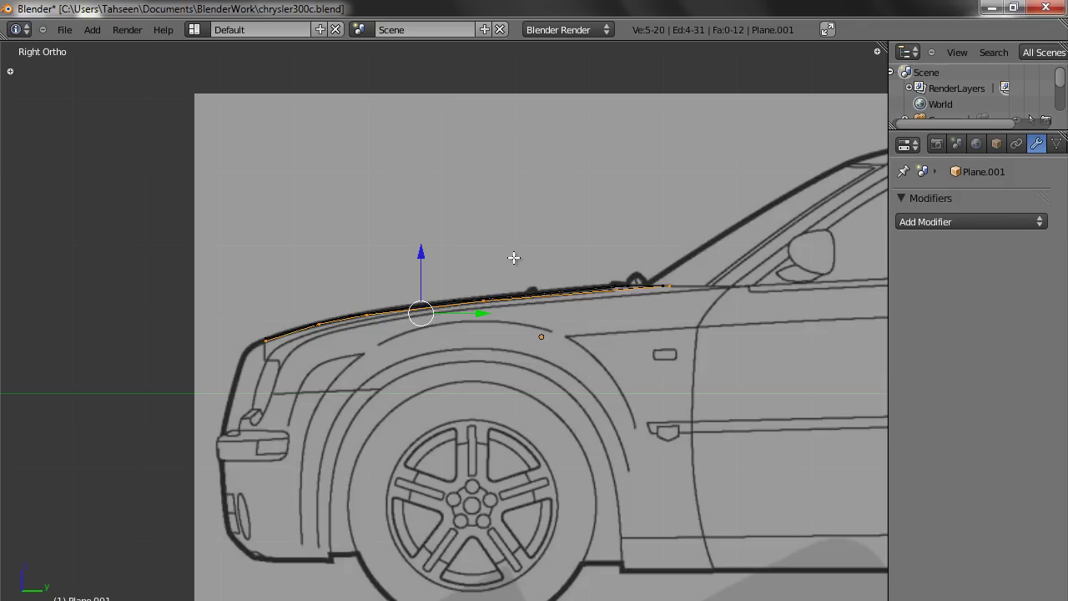
pyautogui.scroll(3, 365, 346)
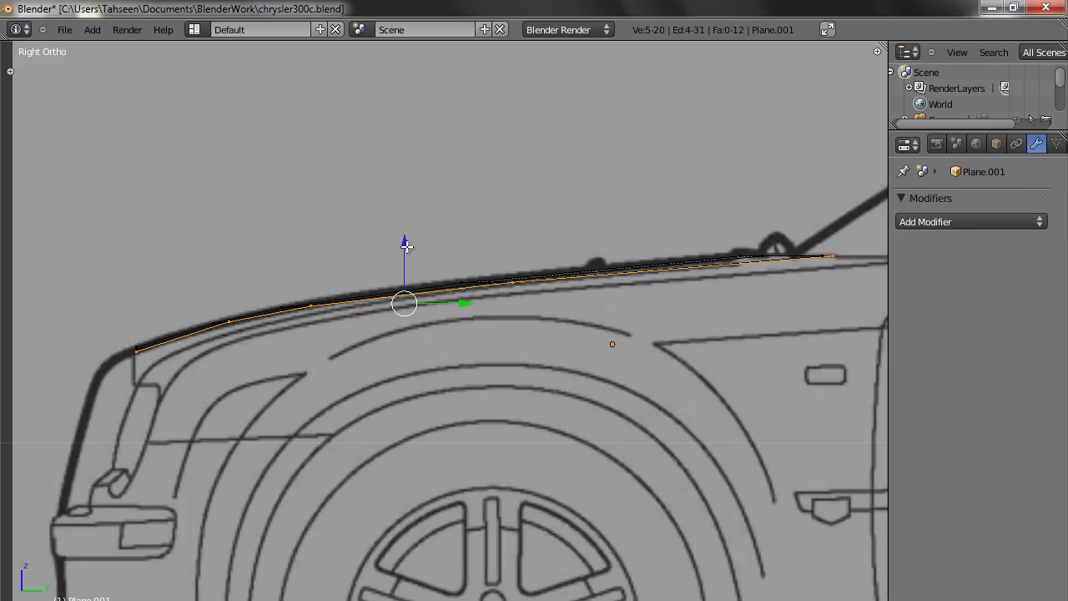
pyautogui.moveTo(406, 244); pyautogui.dragTo(408, 249)
# Step: Box-select the hood-line vertices, dropping the rear ones, and move them vertically onto the hood line
pyautogui.scroll(4, 408, 247)
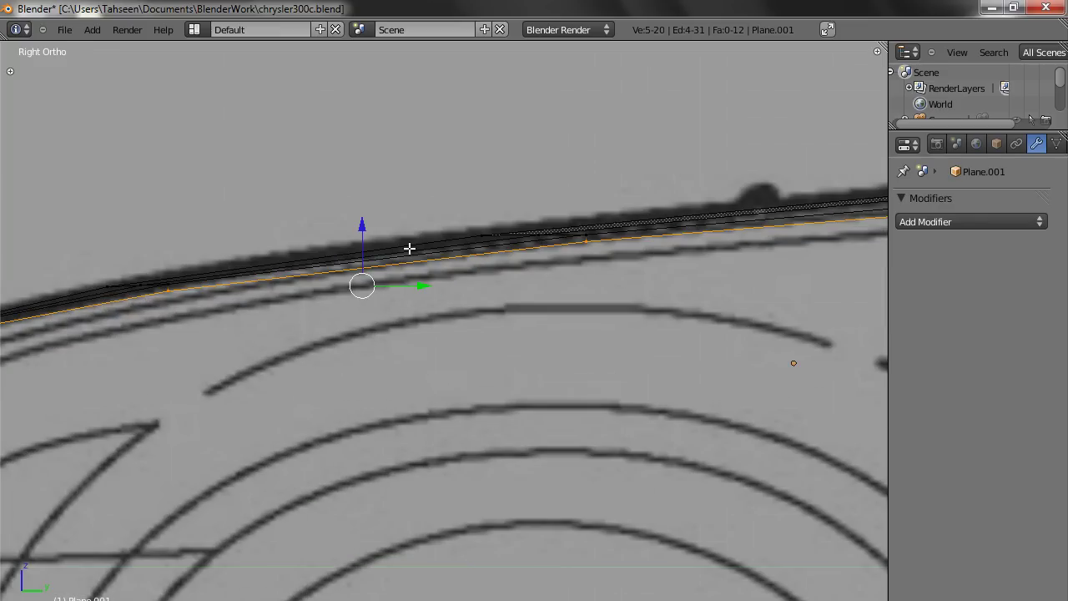
pyautogui.scroll(-2, 452, 258)
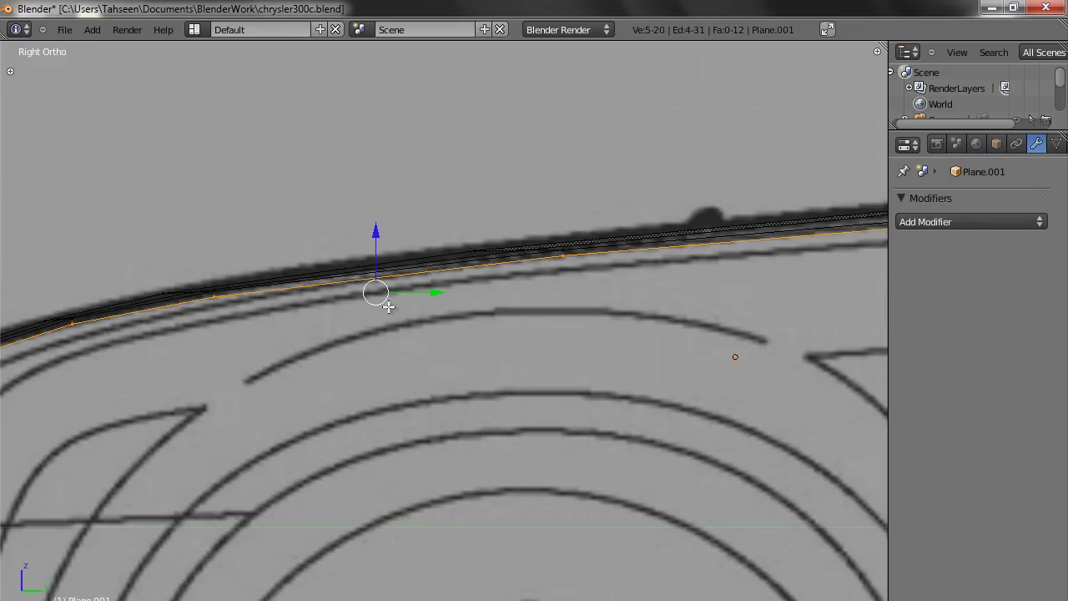
pyautogui.keyDown('shift'); pyautogui.moveTo(454, 261); pyautogui.dragTo(545, 362, button='middle'); pyautogui.keyUp('shift')
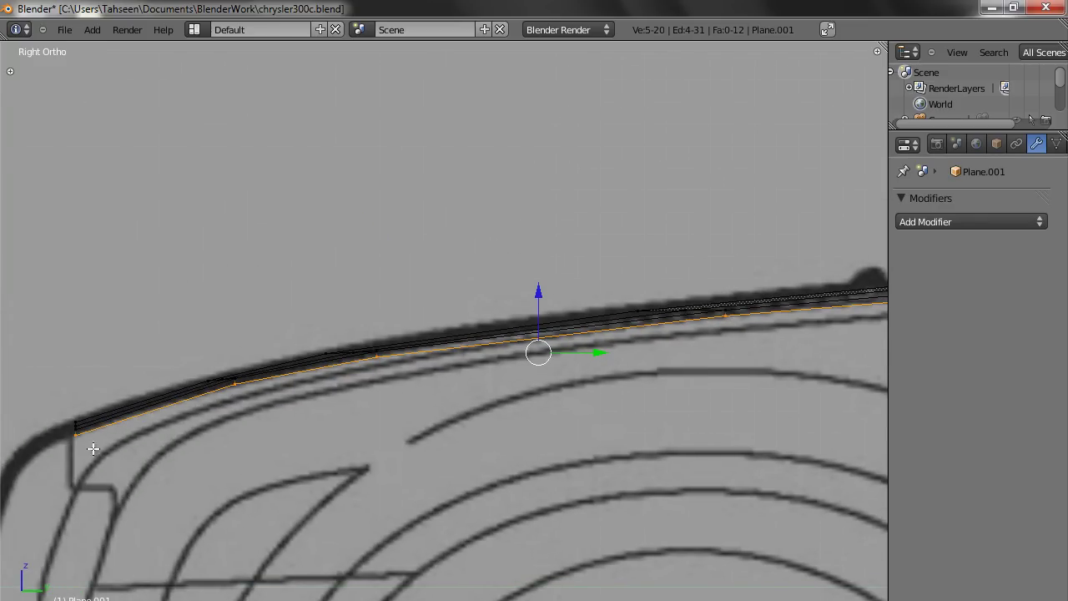
pyautogui.scroll(-2, 598, 443)
pyautogui.keyDown('shift'); pyautogui.moveTo(598, 443); pyautogui.dragTo(493, 476, button='middle'); pyautogui.keyUp('shift')
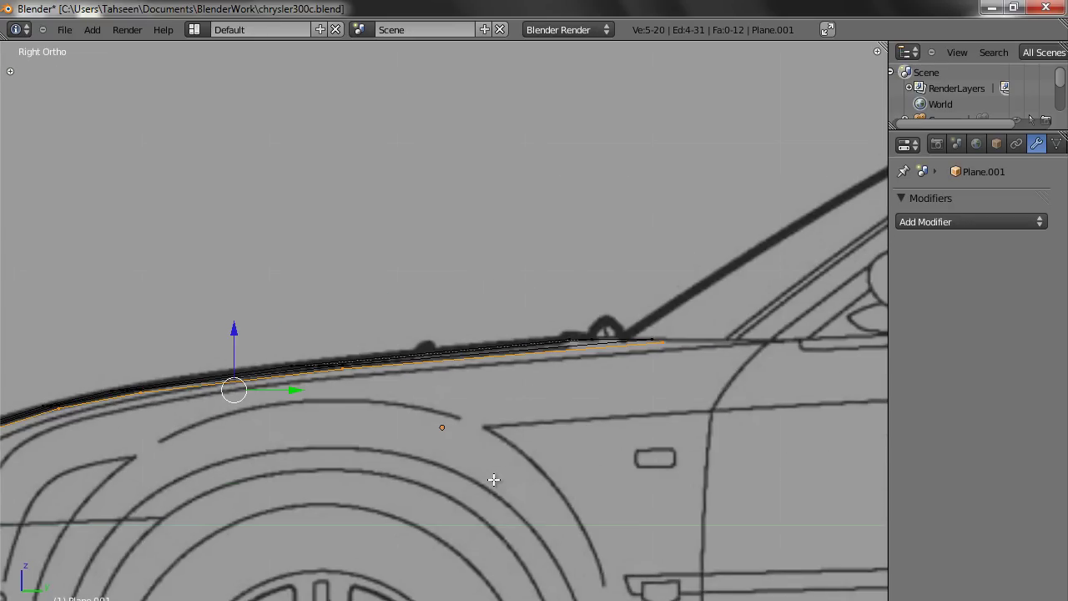
pyautogui.press('b')
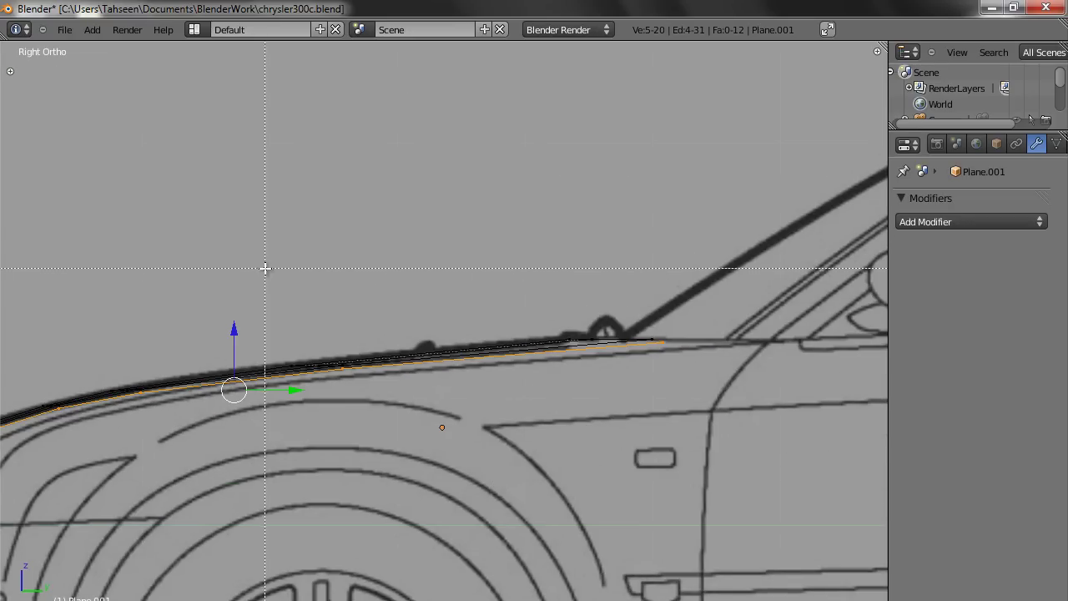
pyautogui.moveTo(270, 281); pyautogui.dragTo(701, 360, button='middle')
pyautogui.keyDown('shift'); pyautogui.moveTo(182, 417); pyautogui.dragTo(591, 381, button='middle'); pyautogui.keyUp('shift')
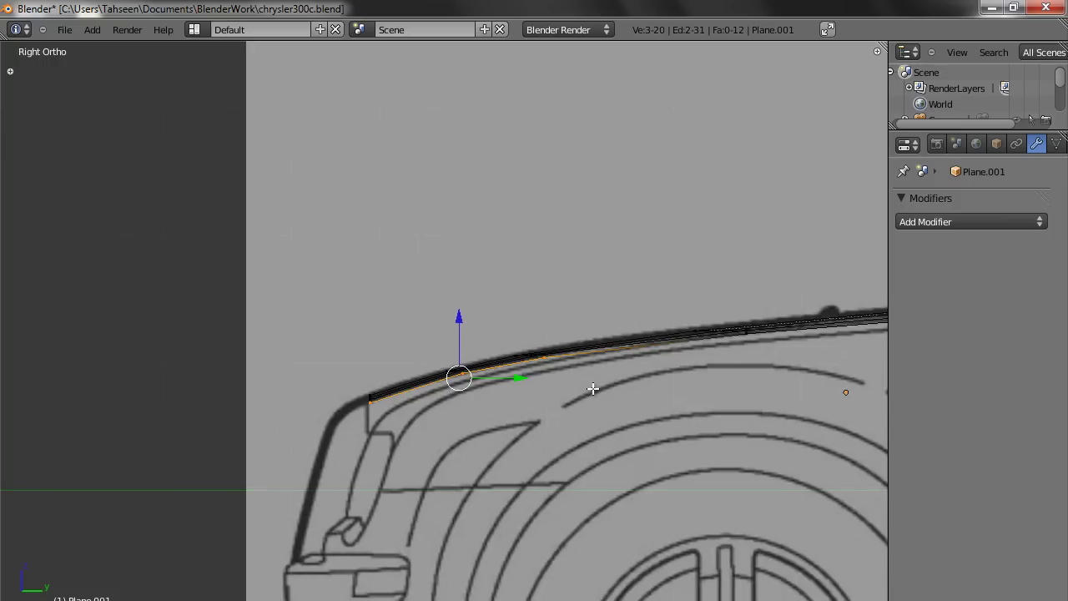
pyautogui.scroll(3, 589, 376)
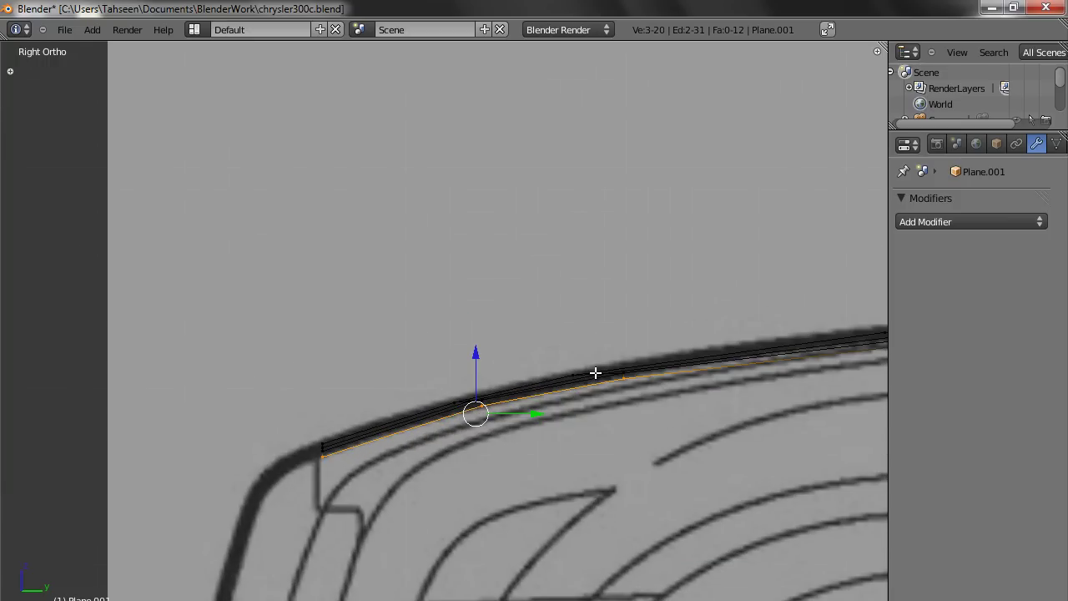
pyautogui.keyDown('shift'); pyautogui.moveTo(595, 373); pyautogui.dragTo(431, 309, button='middle'); pyautogui.keyUp('shift')
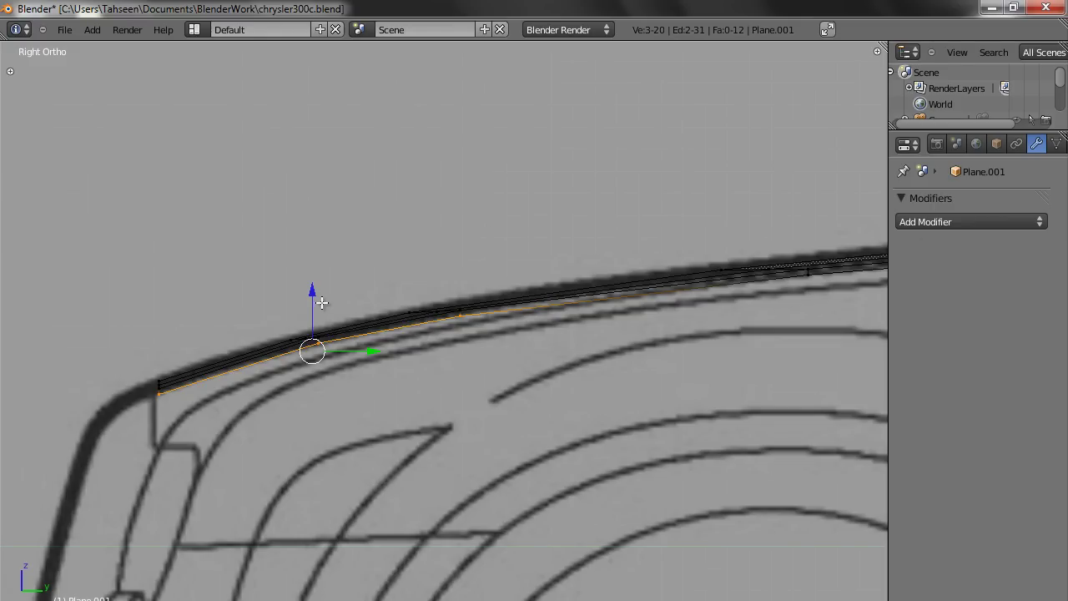
pyautogui.moveTo(314, 293); pyautogui.dragTo(314, 299)
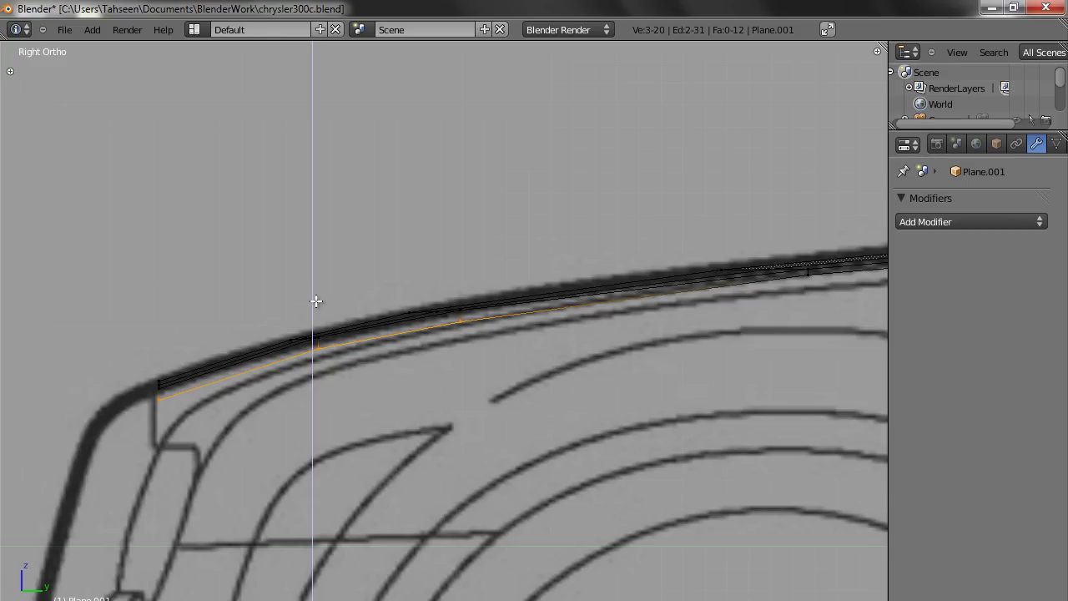
pyautogui.moveTo(315, 300); pyautogui.dragTo(319, 299)
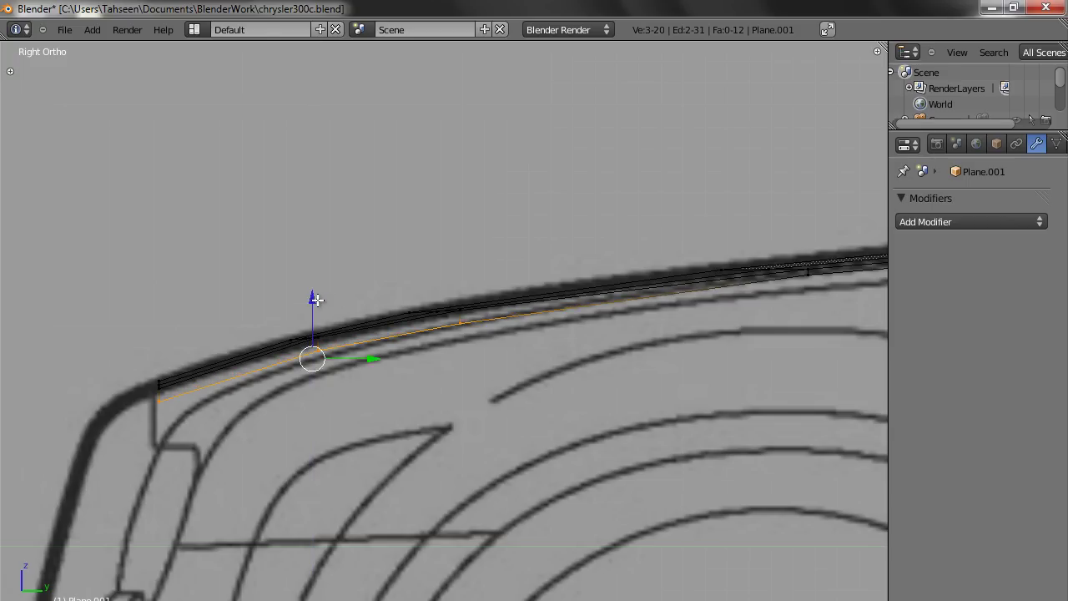
# Step: Fit the front vertices' height to the outline and lower the front corner vertex
pyautogui.keyDown('shift'); pyautogui.rightClick(459, 320); pyautogui.keyUp('shift')
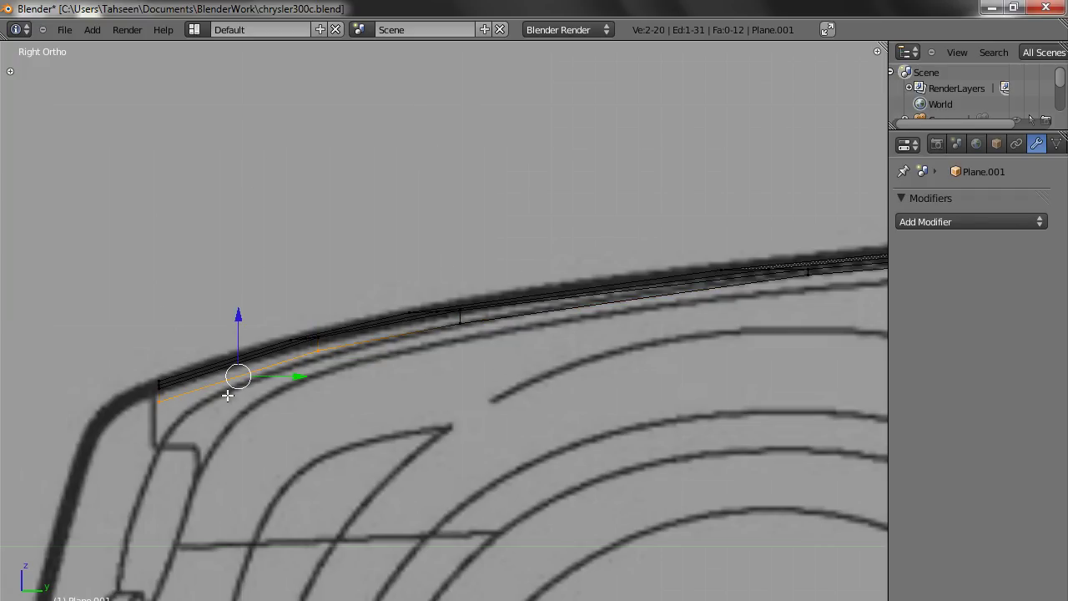
pyautogui.moveTo(240, 324); pyautogui.dragTo(241, 322)
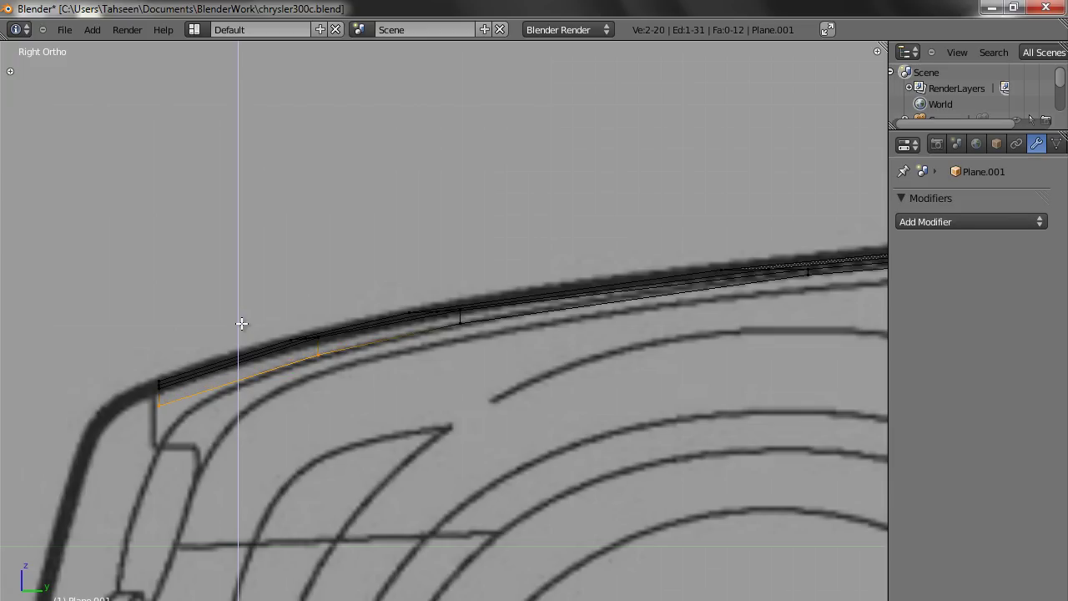
pyautogui.moveTo(241, 324); pyautogui.dragTo(241, 323)
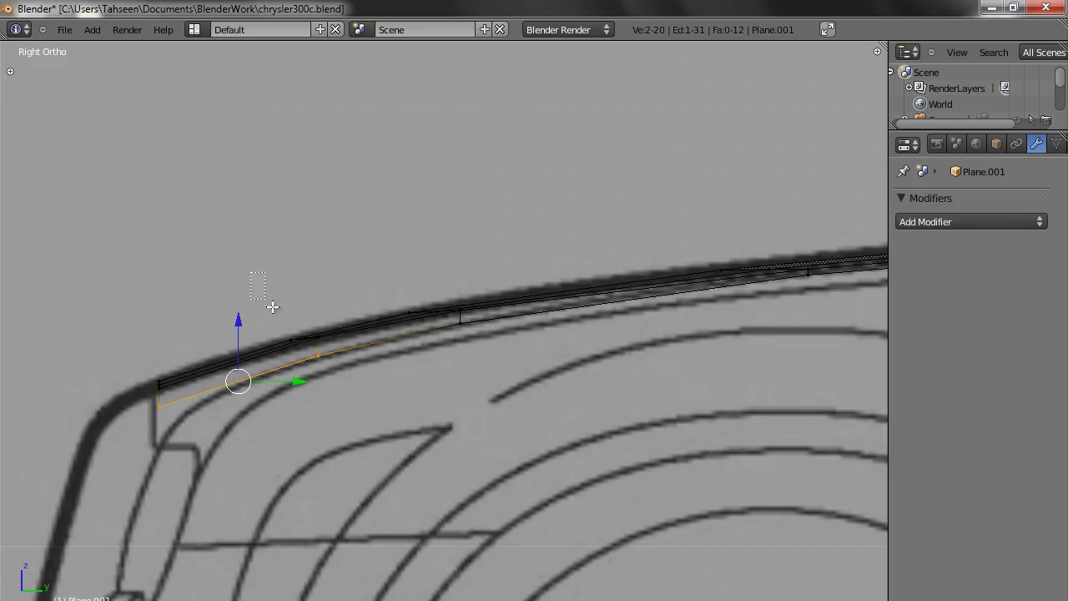
pyautogui.rightClick(242, 404)
pyautogui.moveTo(159, 349); pyautogui.dragTo(160, 384)
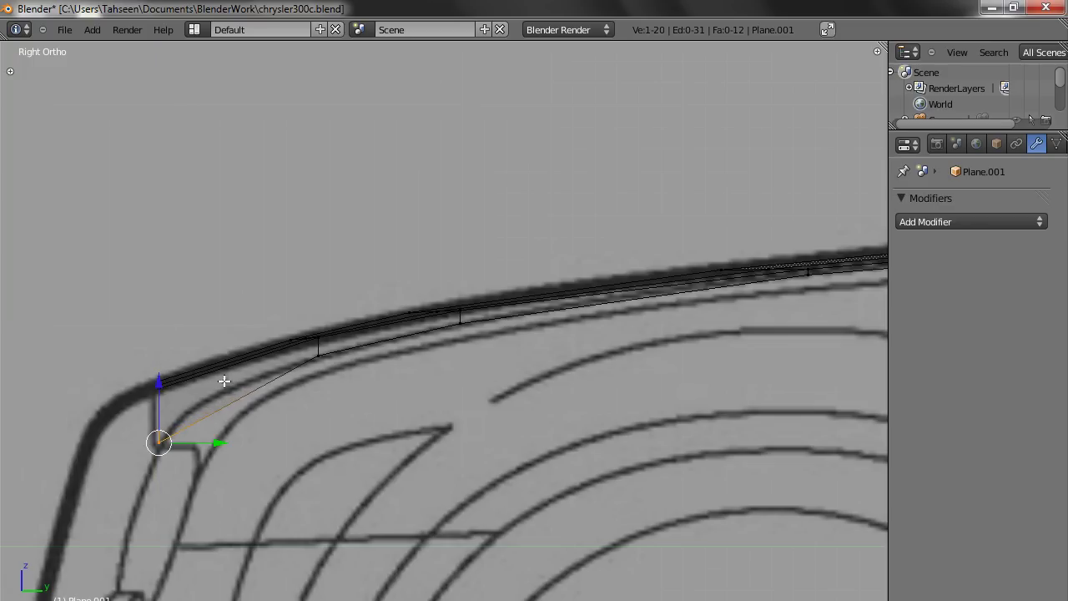
# Step: Add an edge loop near the hood's front corner and raise its vertex onto the outline
pyautogui.press('a')
pyautogui.press('a')
pyautogui.press('a')
pyautogui.click(222, 423)
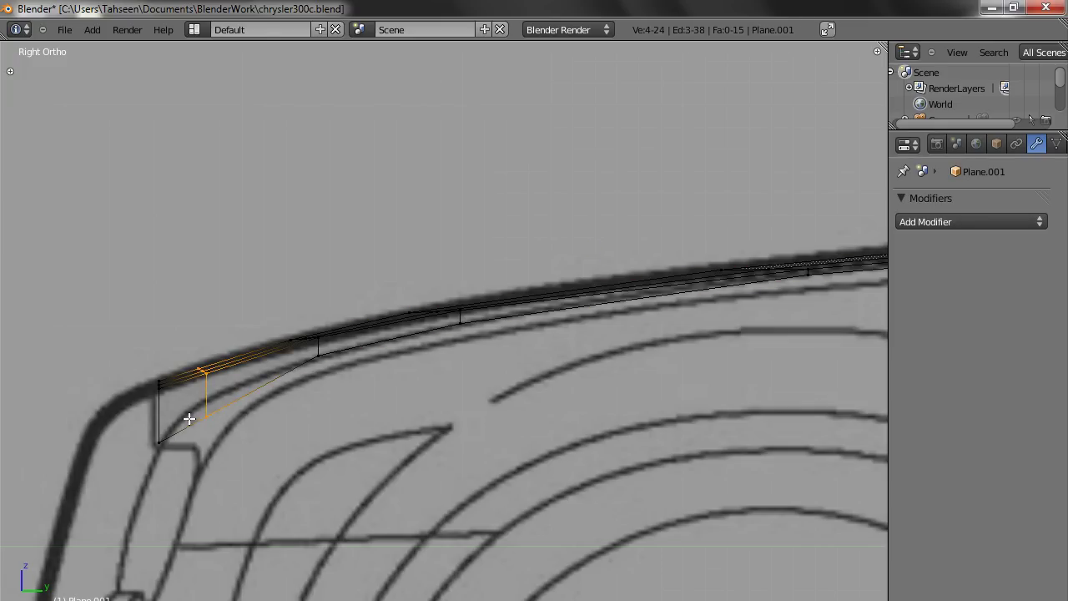
pyautogui.click(186, 418)
pyautogui.rightClick(200, 413)
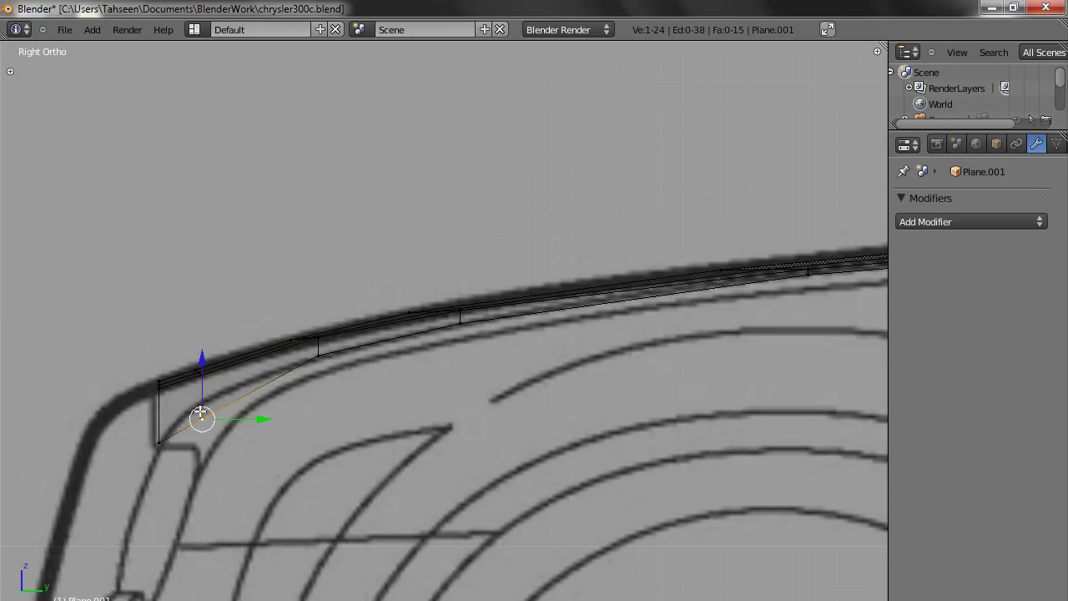
pyautogui.moveTo(201, 361); pyautogui.dragTo(204, 350)
pyautogui.press('a')
# Step: Select the vertex at the hood's rear end
pyautogui.scroll(-3, 672, 353)
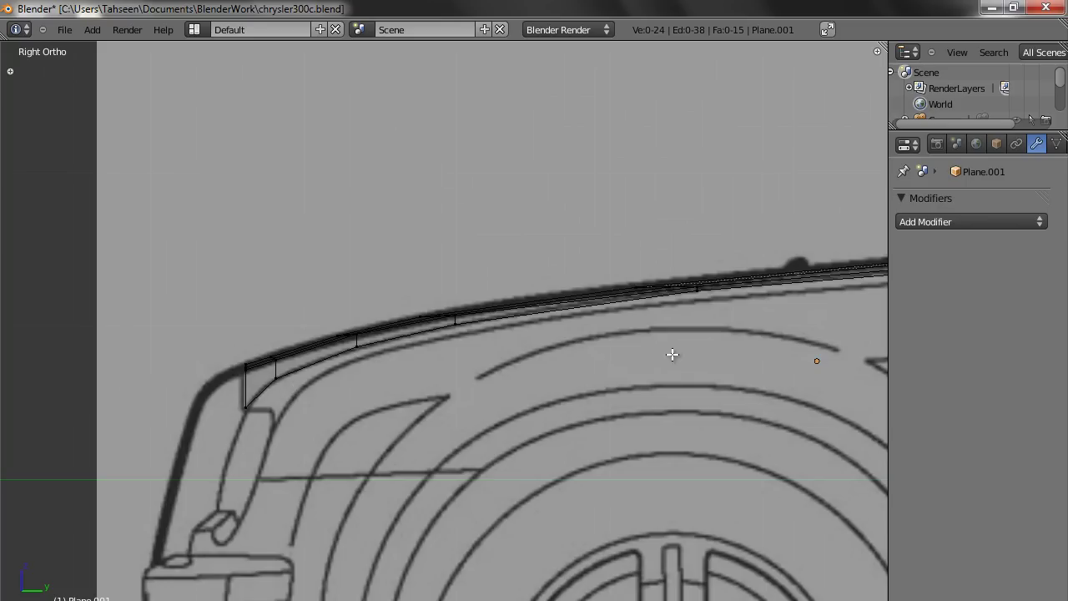
pyautogui.scroll(2, 493, 365)
pyautogui.scroll(-4, 439, 364)
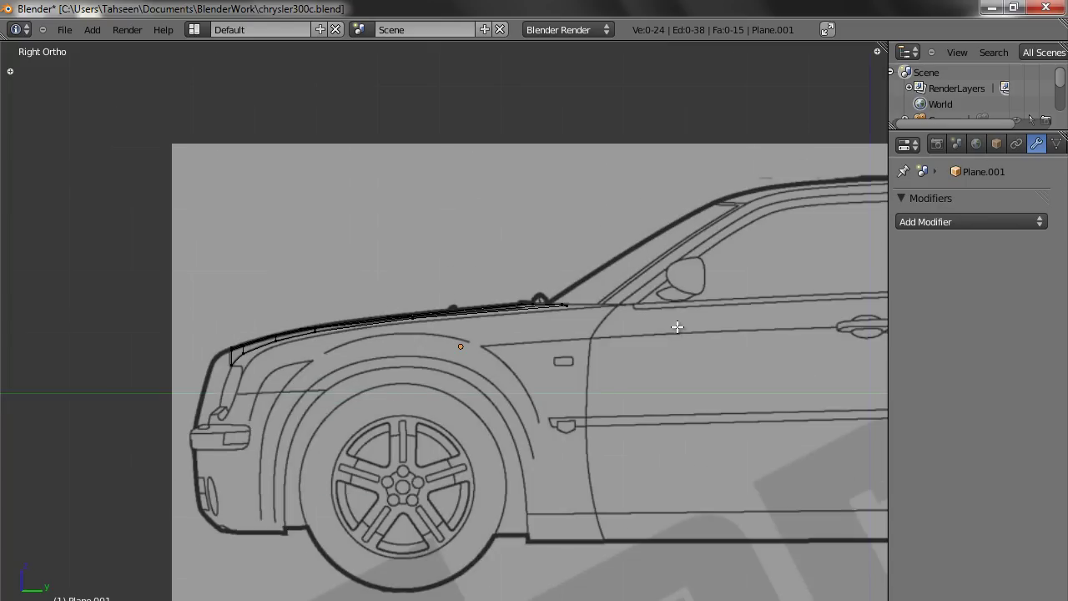
pyautogui.scroll(3, 641, 317)
pyautogui.scroll(2, 422, 415)
pyautogui.rightClick(490, 387)
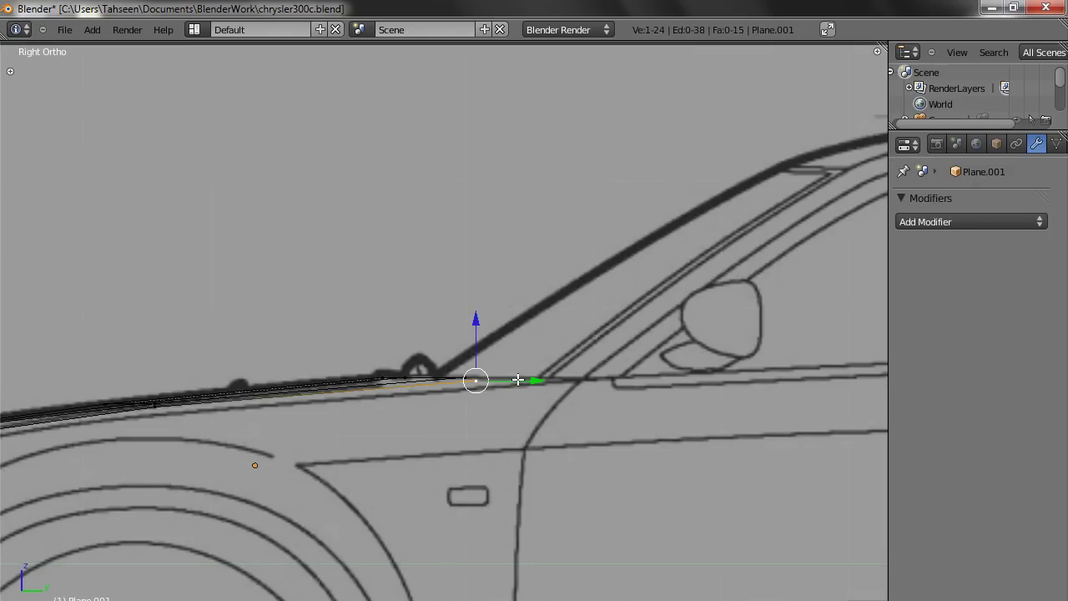
# Step: Move the rear vertex along Y to the windshield base, then undo the stray corner move in top view
pyautogui.press('g')
pyautogui.press('y')
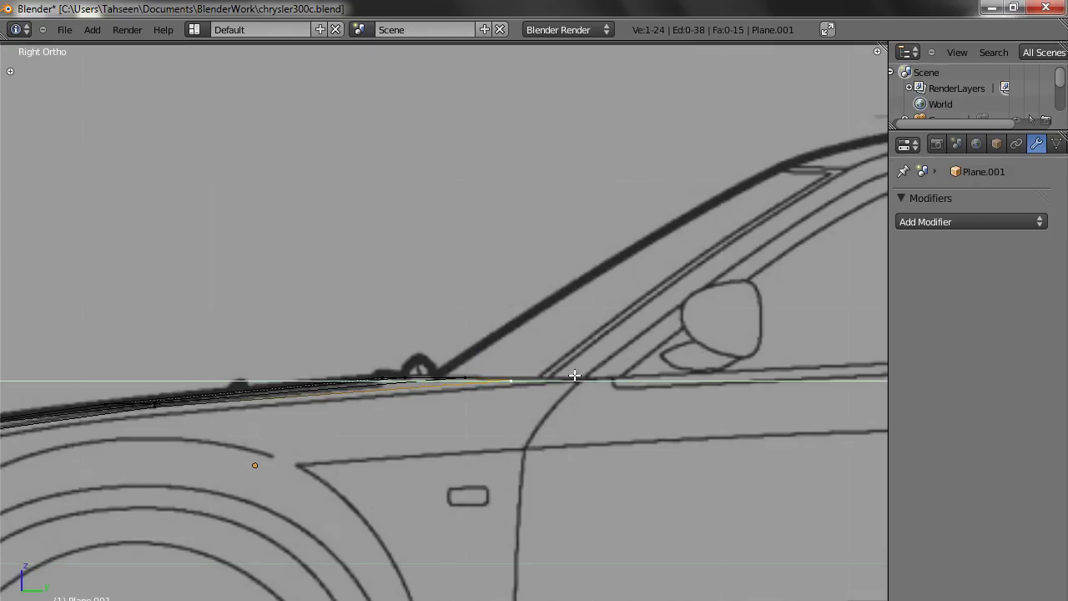
pyautogui.click(588, 376)
pyautogui.press('KP_7')
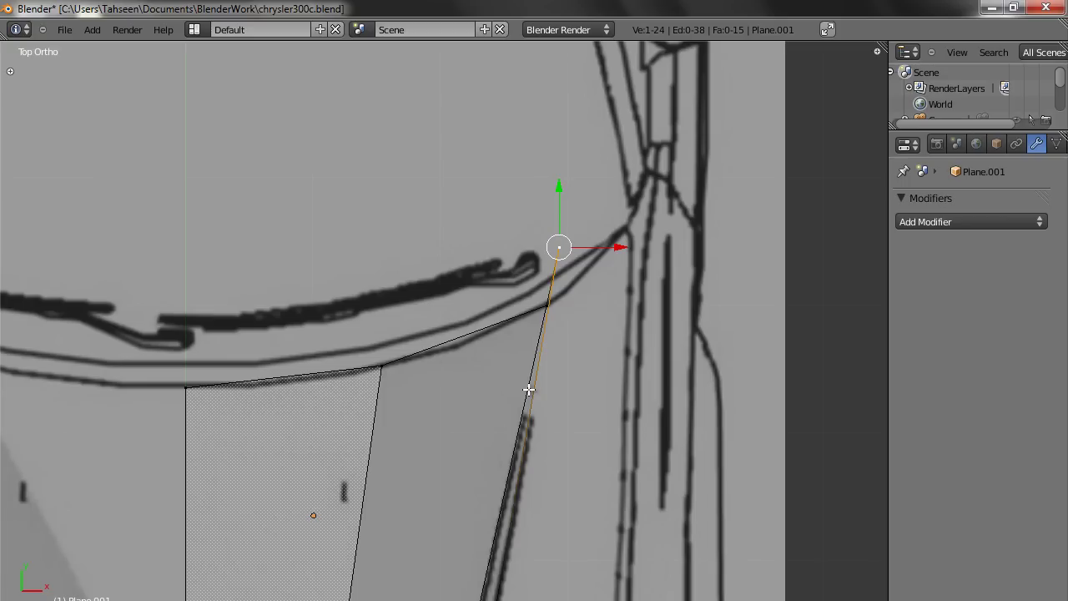
pyautogui.hotkey('ctrl', 'z')
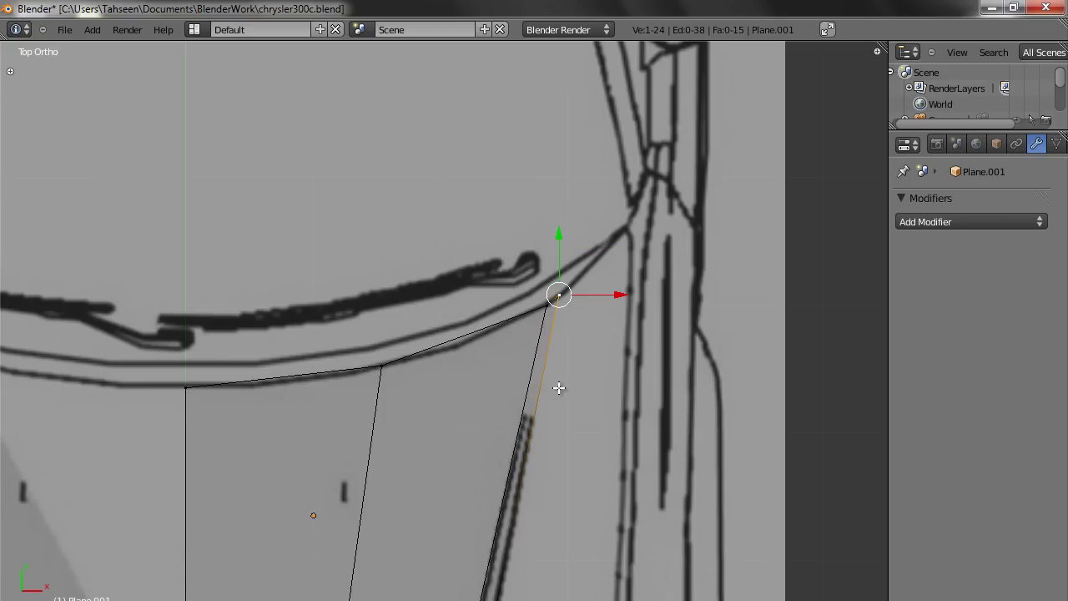
# Step: Extrude the hood's outer edge loop and slide the new edge outward toward the fender
pyautogui.scroll(-4, 605, 298)
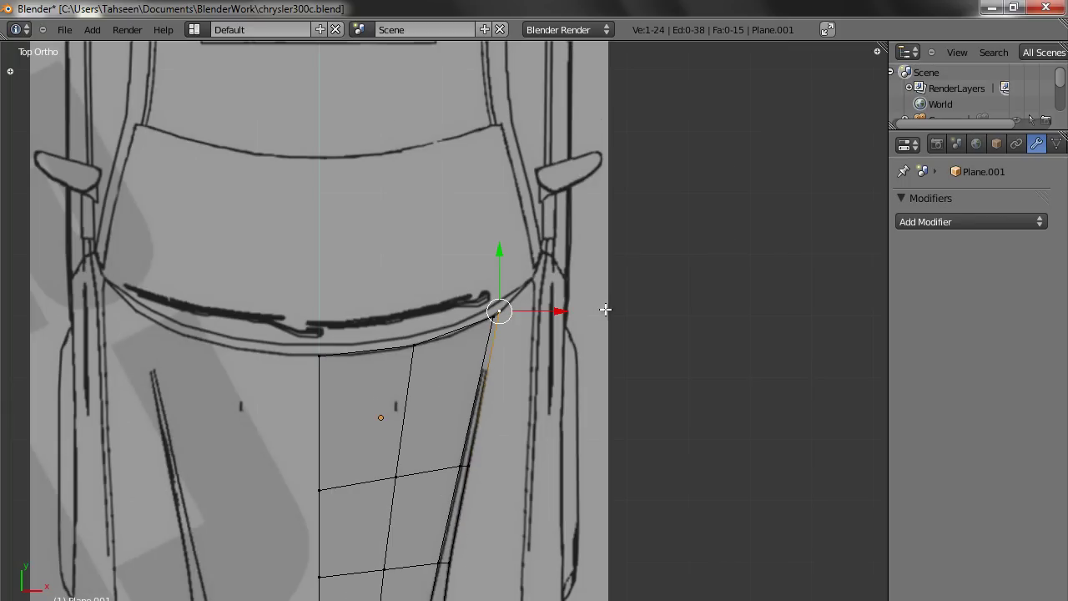
pyautogui.keyDown('shift'); pyautogui.moveTo(556, 386); pyautogui.dragTo(552, 294, button='middle'); pyautogui.keyUp('shift')
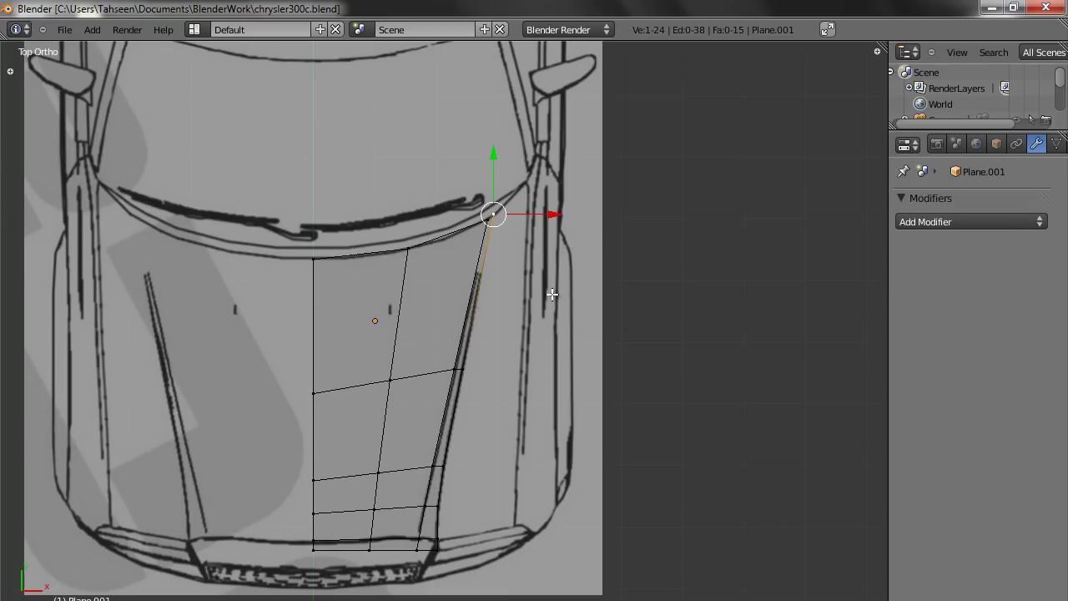
pyautogui.press('Tab')
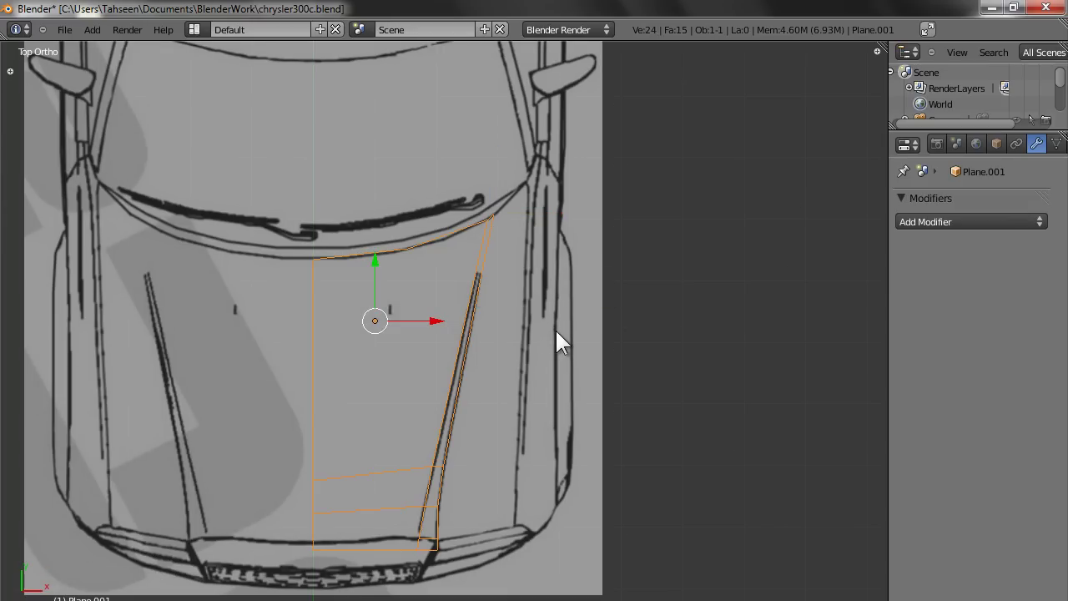
pyautogui.scroll(1, 555, 327)
pyautogui.keyDown('shift'); pyautogui.moveTo(543, 391); pyautogui.dragTo(518, 331, button='middle'); pyautogui.keyUp('shift')
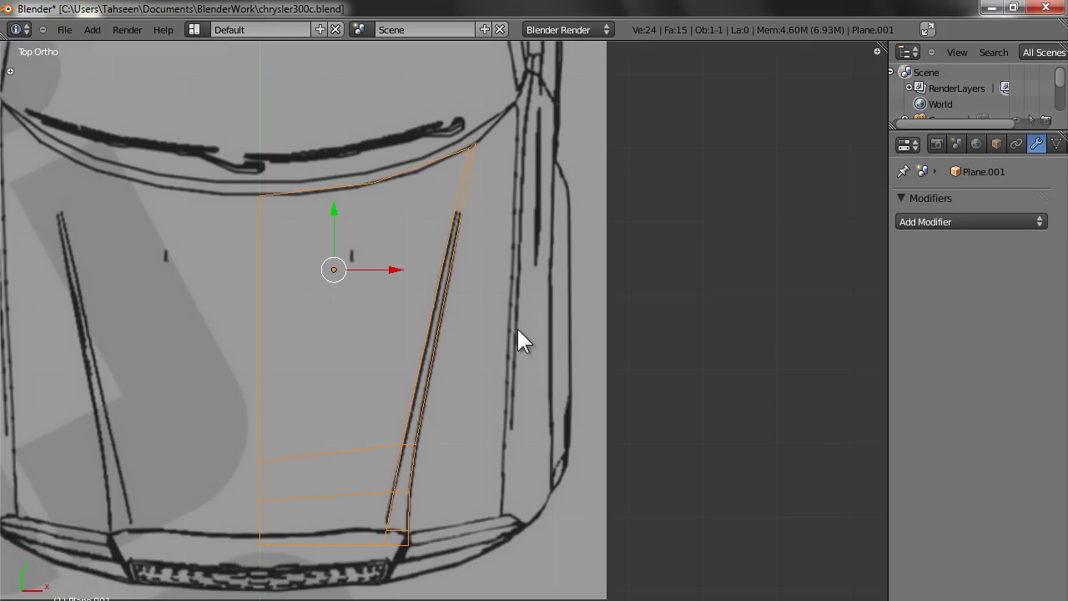
pyautogui.press('Tab')
pyautogui.keyDown('alt'); pyautogui.rightClick(450, 367); pyautogui.keyUp('alt')
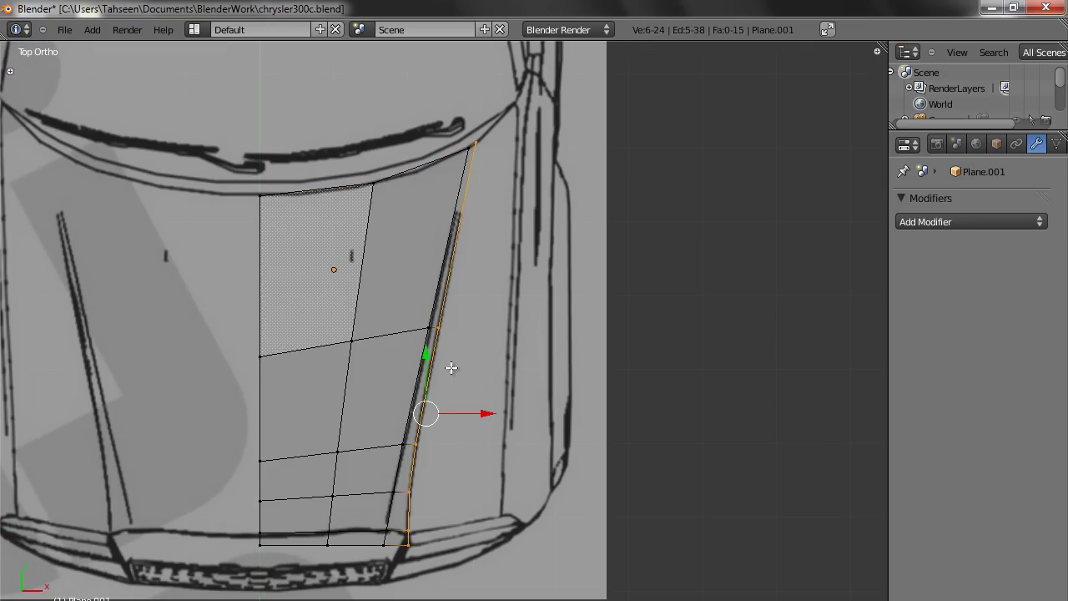
pyautogui.press('e')
pyautogui.rightClick(467, 374)
pyautogui.moveTo(480, 417); pyautogui.dragTo(519, 421)
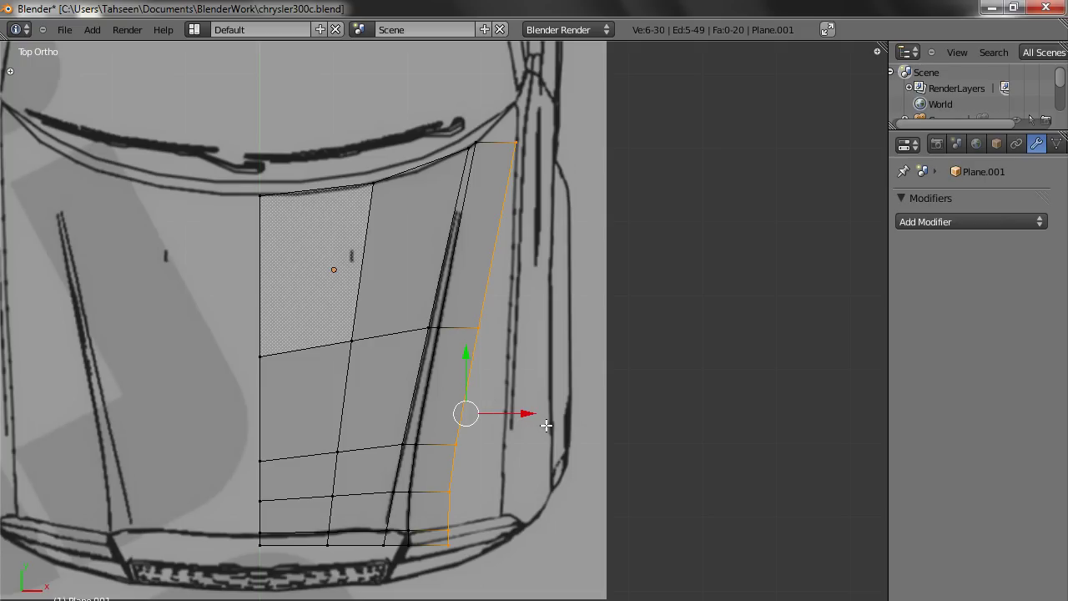
# Step: Straighten the extruded edge by scaling X to 0, then push it further outward
pyautogui.press('s')
pyautogui.press('x')
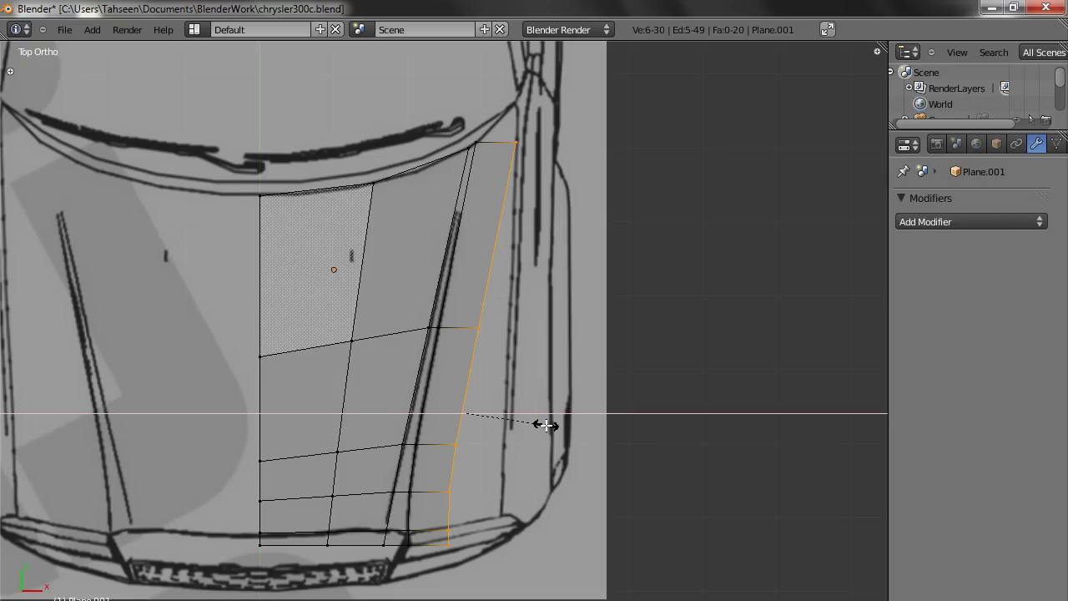
pyautogui.press('0')
pyautogui.press('Return')
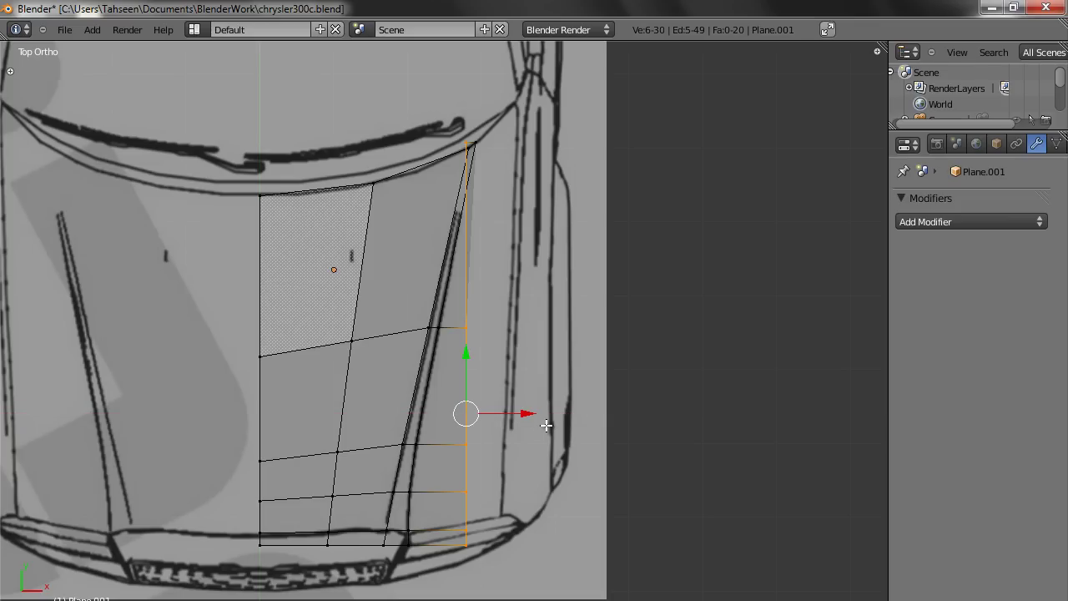
pyautogui.moveTo(525, 412); pyautogui.dragTo(568, 410)
# Step: Move the outer edge's top vertex and a lower vertex outward onto the outline
pyautogui.scroll(3, 551, 162)
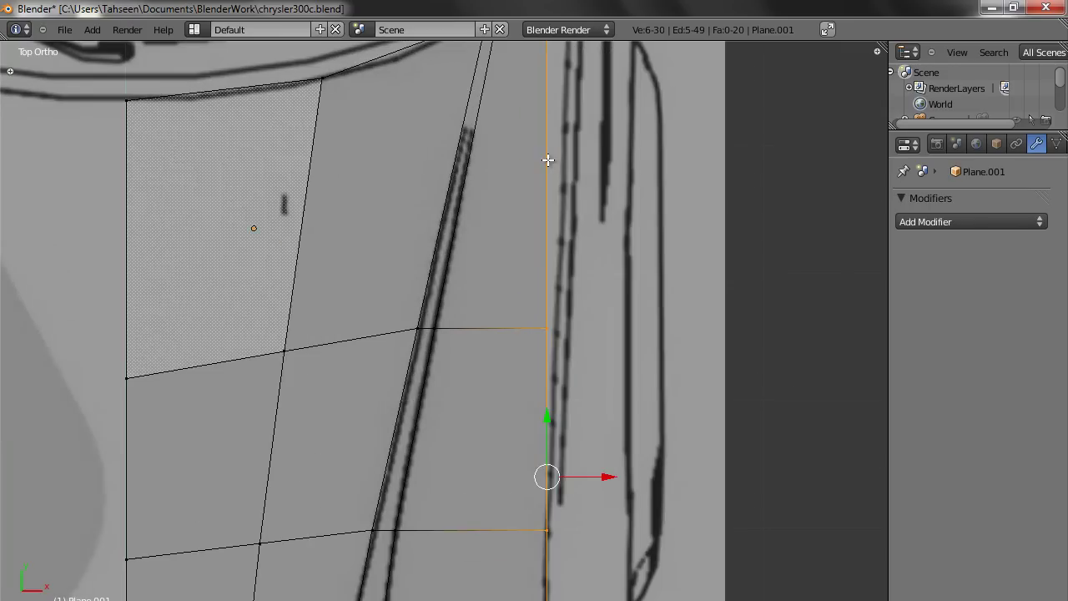
pyautogui.rightClick(504, 232)
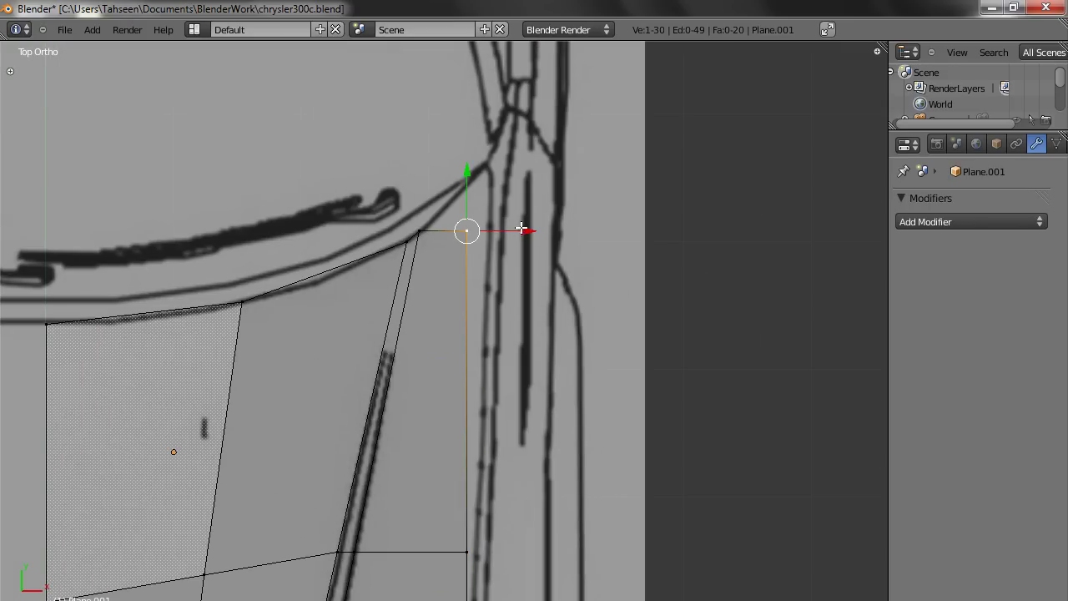
pyautogui.moveTo(522, 229); pyautogui.dragTo(548, 231)
pyautogui.scroll(-1, 541, 234)
pyautogui.scroll(-1, 541, 234)
pyautogui.keyDown('shift'); pyautogui.moveTo(501, 479); pyautogui.dragTo(515, 322, button='middle'); pyautogui.keyUp('shift')
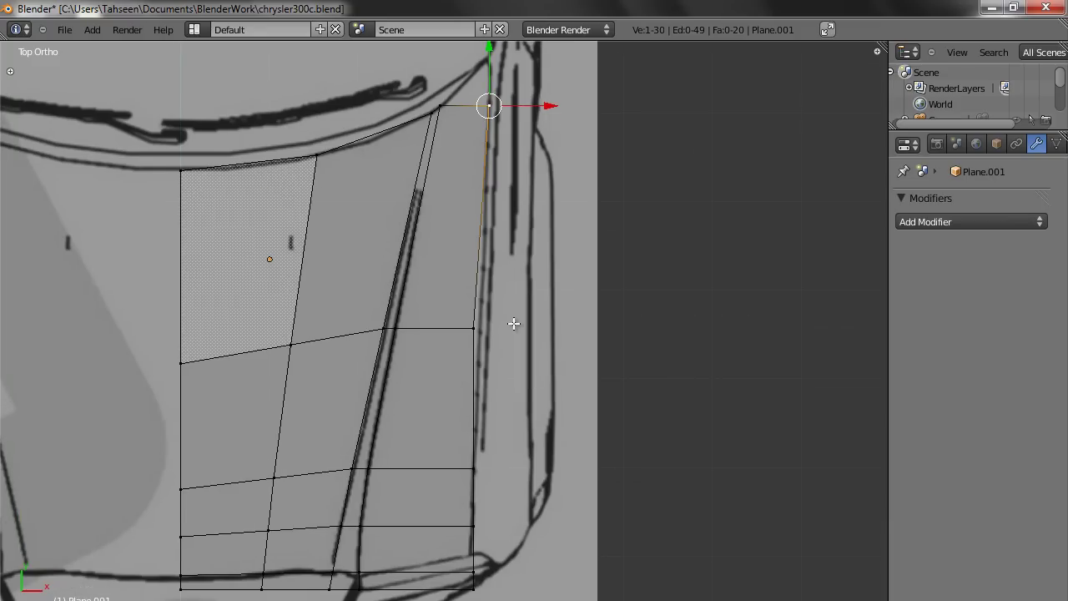
pyautogui.rightClick(521, 321)
pyautogui.moveTo(525, 320); pyautogui.dragTo(534, 325)
# Step: Move the hood's top-right corner vertex up along the outline near the windshield
pyautogui.keyDown('shift'); pyautogui.moveTo(476, 365); pyautogui.dragTo(521, 236, button='middle'); pyautogui.keyUp('shift')
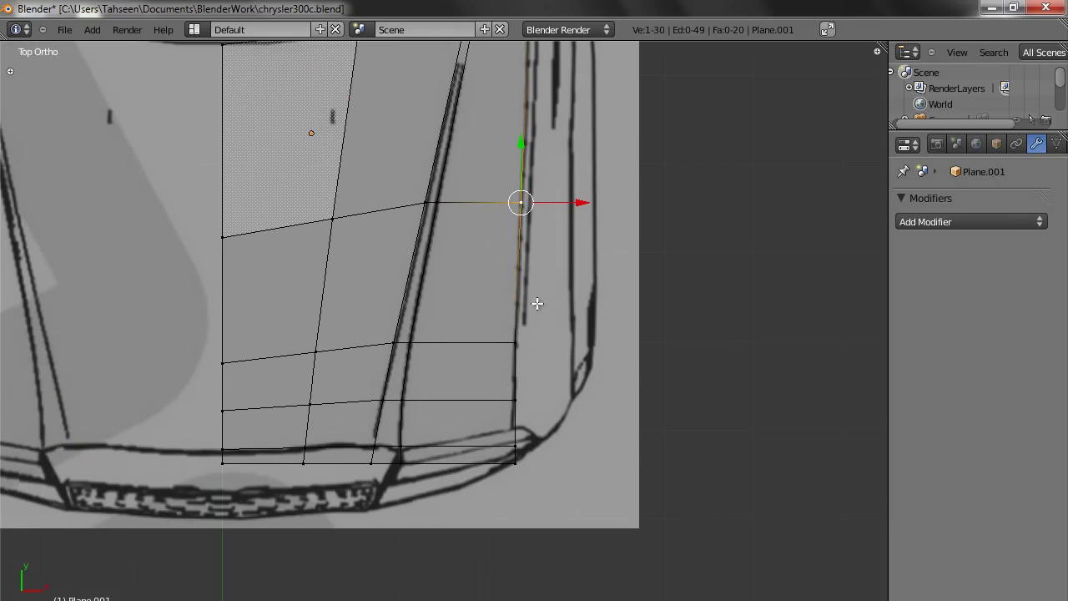
pyautogui.rightClick(543, 336)
pyautogui.rightClick(532, 393)
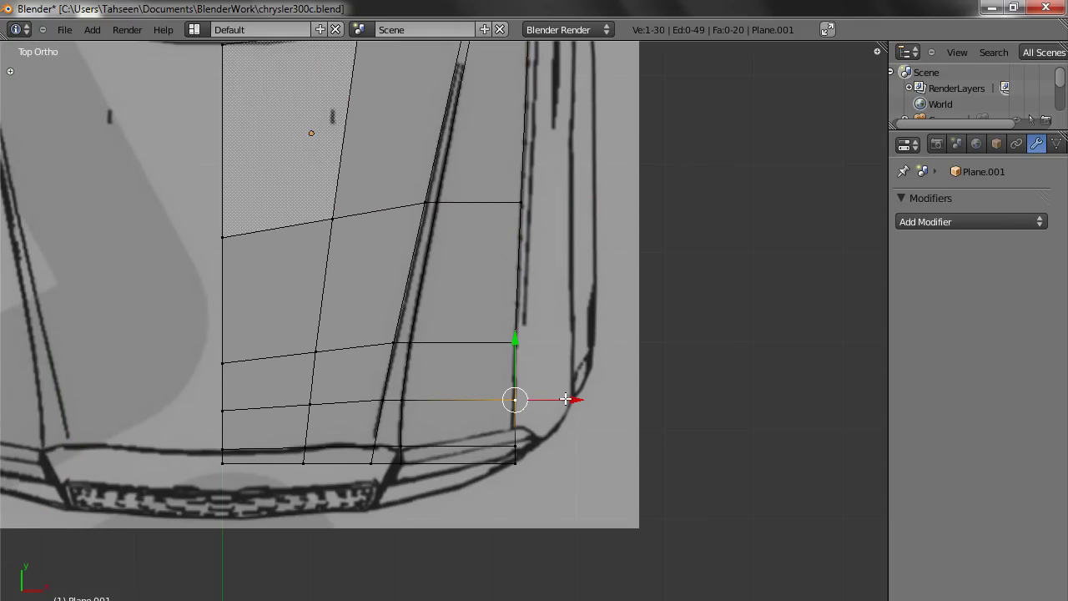
pyautogui.rightClick(535, 490)
pyautogui.keyDown('shift'); pyautogui.rightClick(532, 438); pyautogui.keyUp('shift')
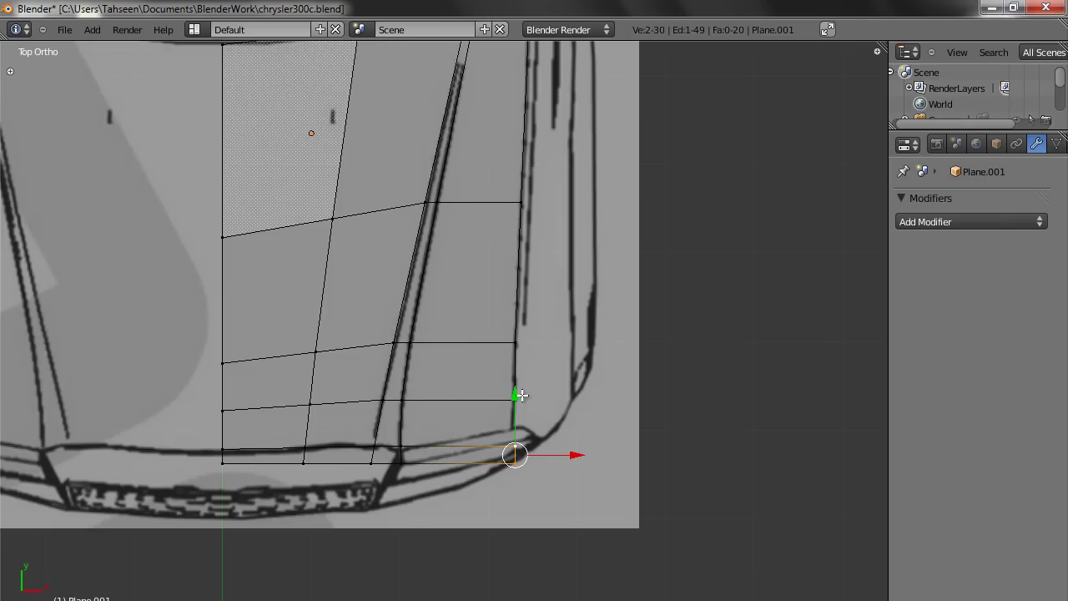
pyautogui.rightClick(538, 343)
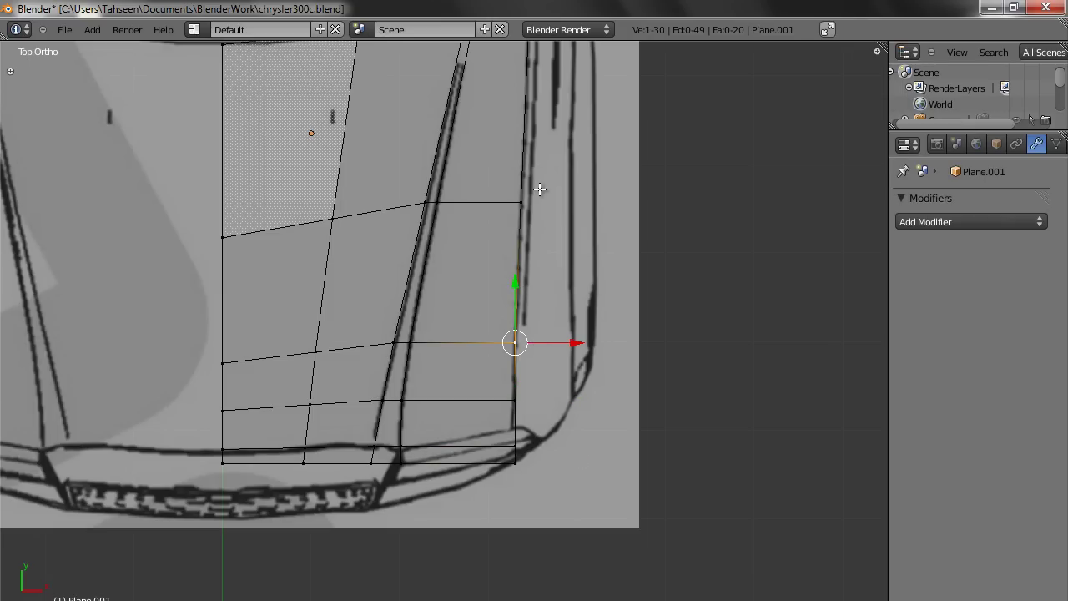
pyautogui.keyDown('shift'); pyautogui.moveTo(539, 186); pyautogui.dragTo(539, 325, button='middle'); pyautogui.keyUp('shift')
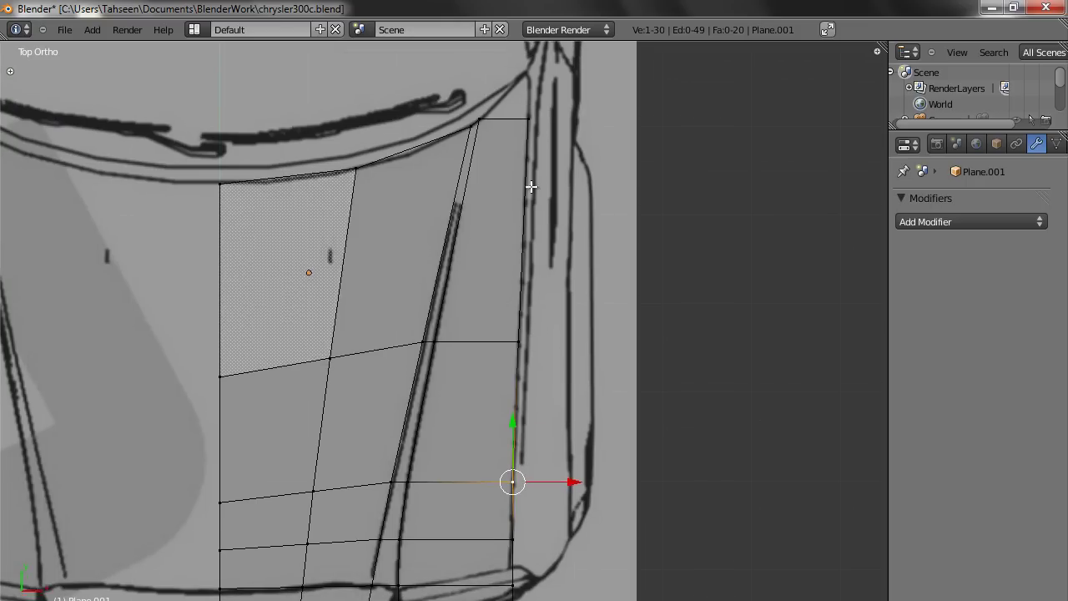
pyautogui.keyDown('shift'); pyautogui.moveTo(529, 186); pyautogui.dragTo(508, 334, button='middle'); pyautogui.keyUp('shift')
pyautogui.rightClick(507, 266)
pyautogui.moveTo(511, 213); pyautogui.dragTo(512, 170)
# Step: Raise another right-edge vertex onto the outline and bring the front edge into view
pyautogui.keyDown('shift'); pyautogui.scroll(-5, 538, 309); pyautogui.keyUp('shift')
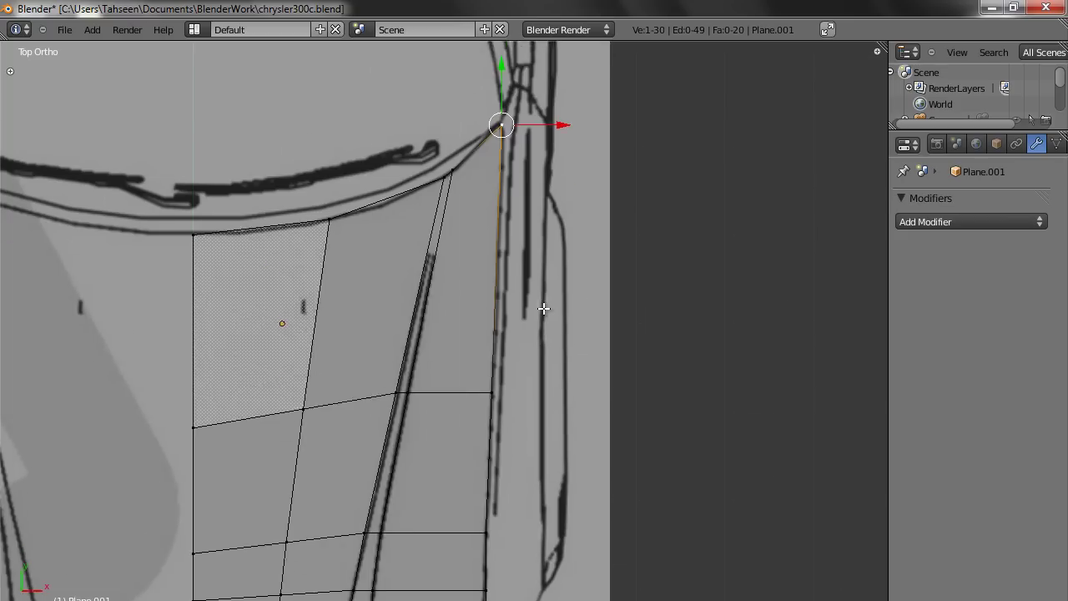
pyautogui.rightClick(502, 317)
pyautogui.moveTo(504, 267); pyautogui.dragTo(501, 235)
pyautogui.moveTo(528, 282); pyautogui.dragTo(496, 355)
pyautogui.rightClick(501, 445)
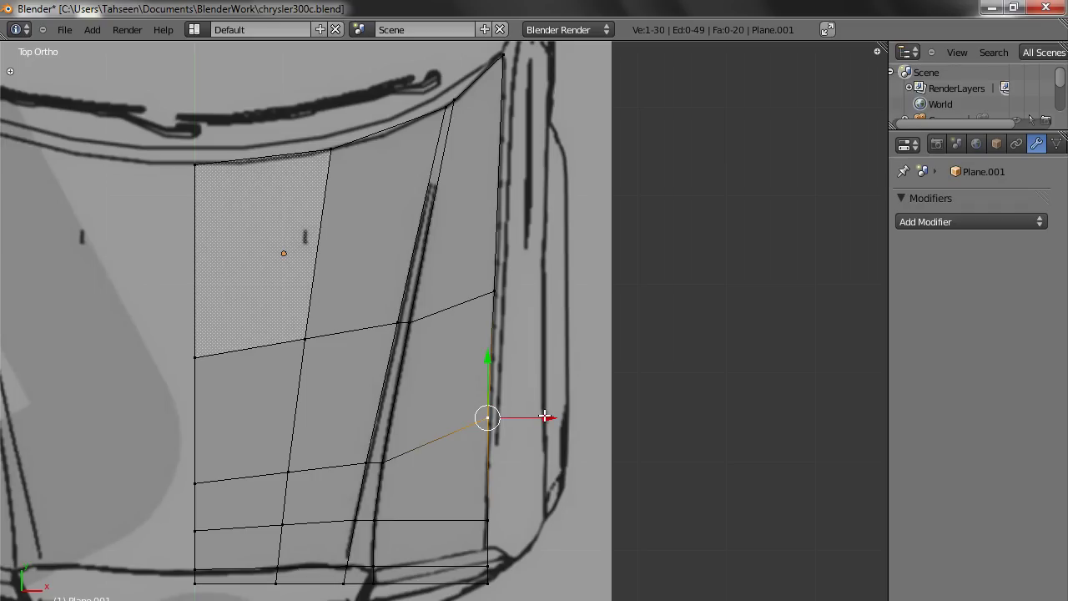
pyautogui.moveTo(546, 415); pyautogui.dragTo(546, 415)
pyautogui.keyDown('shift'); pyautogui.moveTo(546, 415); pyautogui.dragTo(551, 354, button='middle'); pyautogui.keyUp('shift')
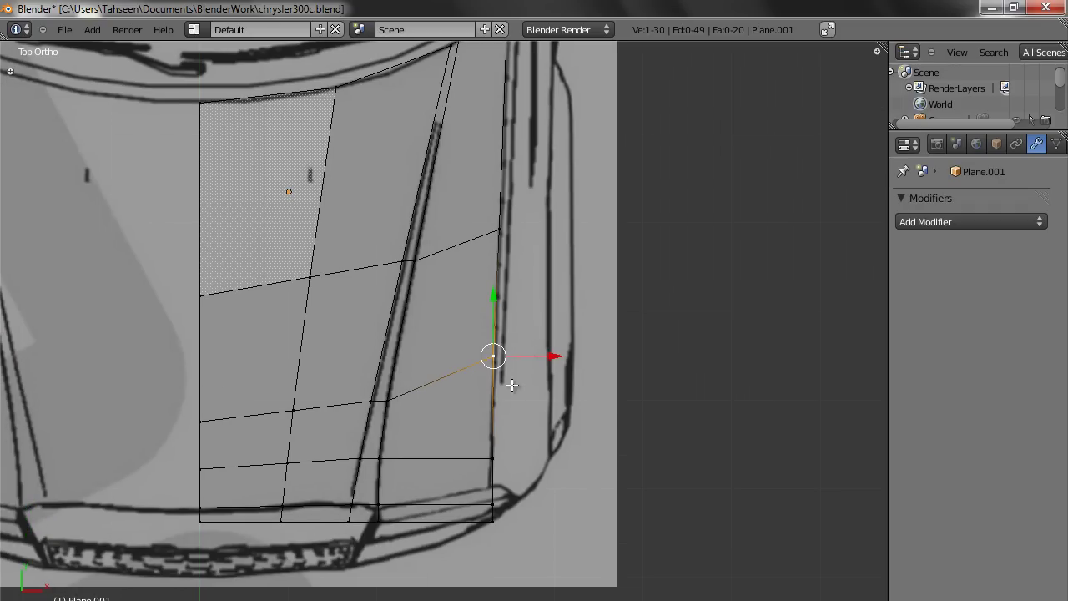
# Step: Move three lower right-edge vertices up and nudge them left onto the outline
pyautogui.rightClick(492, 452)
pyautogui.keyDown('shift'); pyautogui.rightClick(493, 502); pyautogui.keyUp('shift')
pyautogui.keyDown('shift'); pyautogui.rightClick(498, 520); pyautogui.keyUp('shift')
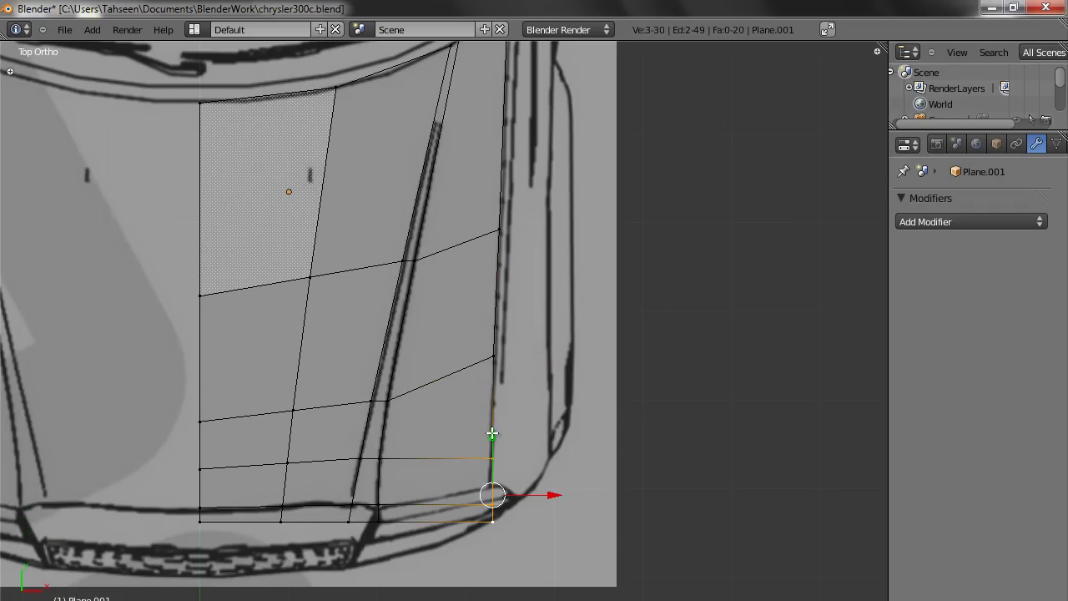
pyautogui.moveTo(493, 430); pyautogui.dragTo(496, 402)
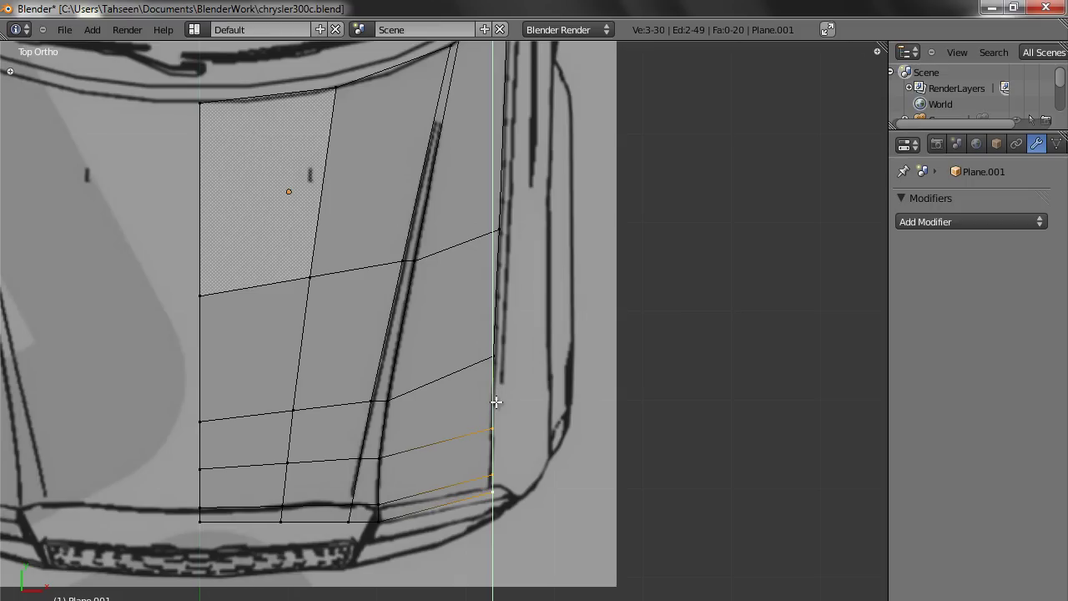
pyautogui.click(496, 402)
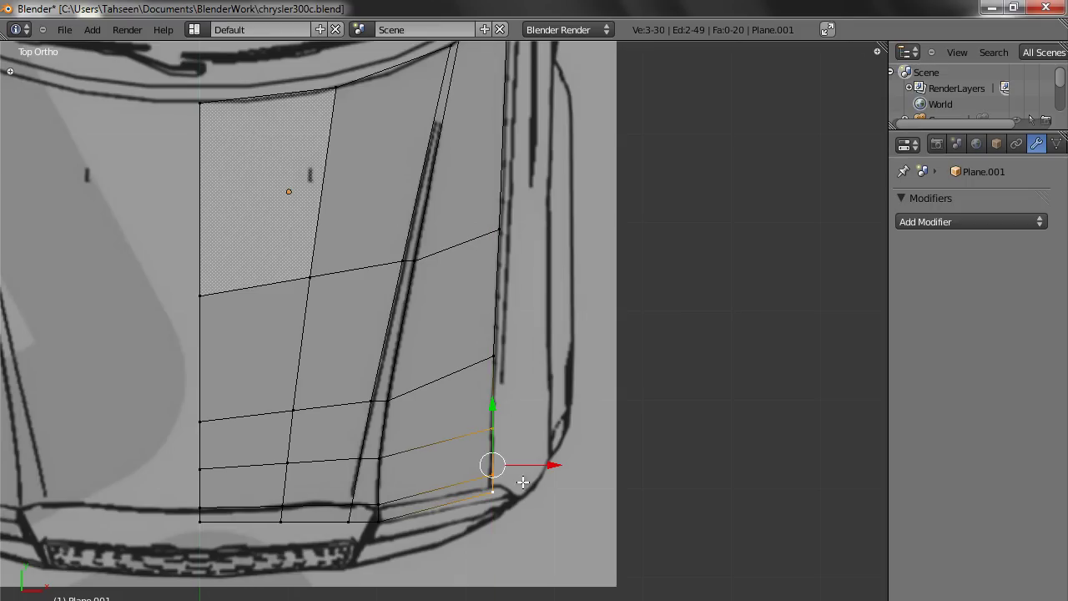
pyautogui.moveTo(554, 465); pyautogui.dragTo(553, 464)
# Step: Try repositioning the front corner vertex, then undo the move
pyautogui.rightClick(551, 473)
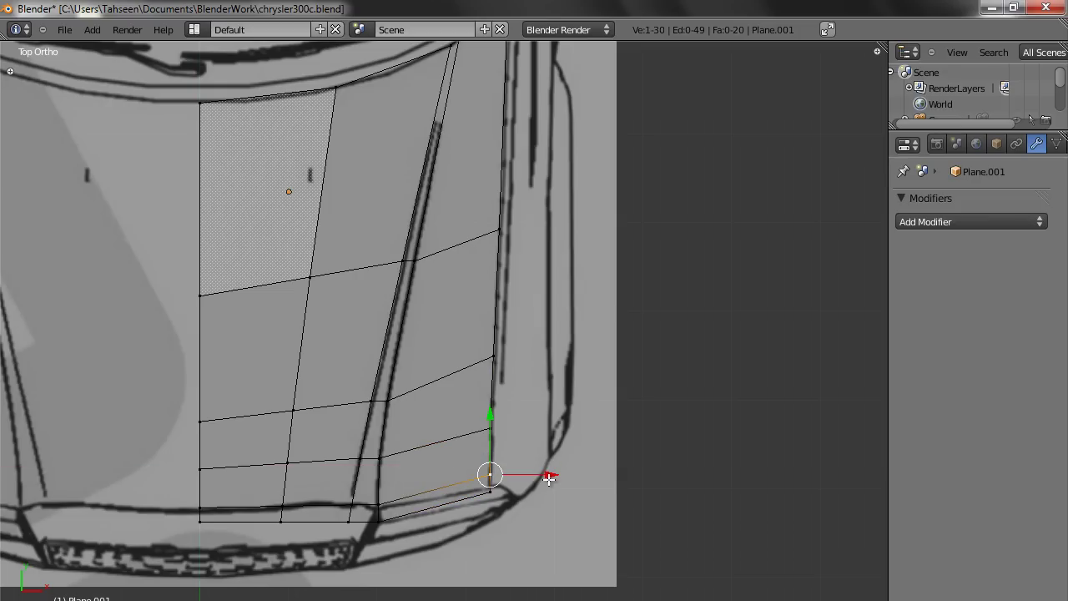
pyautogui.press('g')
pyautogui.click(548, 490)
pyautogui.moveTo(548, 490); pyautogui.dragTo(543, 474)
pyautogui.hotkey('ctrl', 'z')
# Step: Switch to the Right Ortho side view and return to vertex editing with nothing selected
pyautogui.press('a')
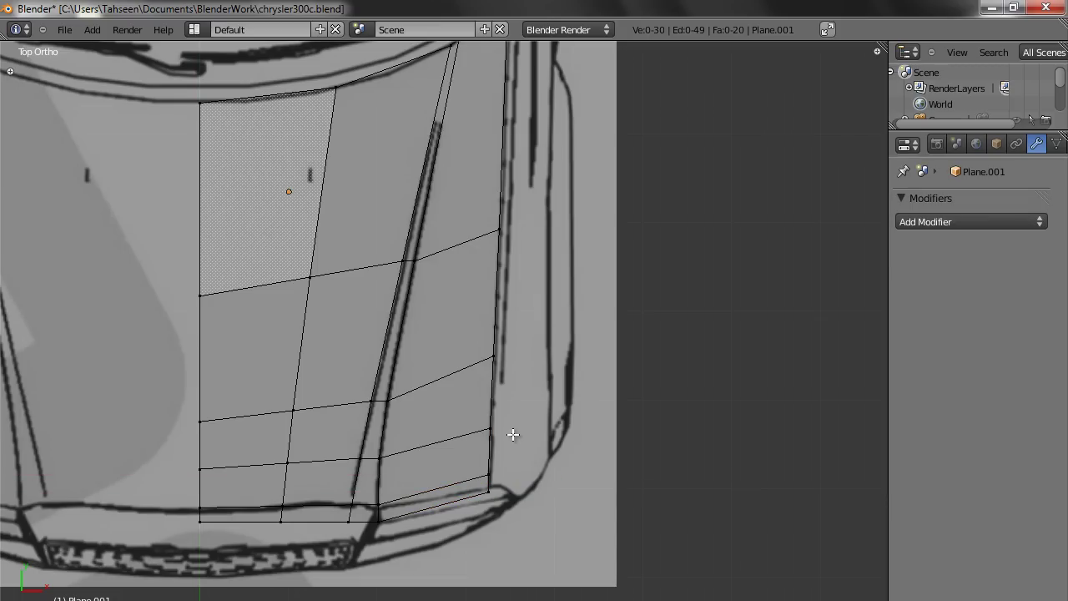
pyautogui.press('a')
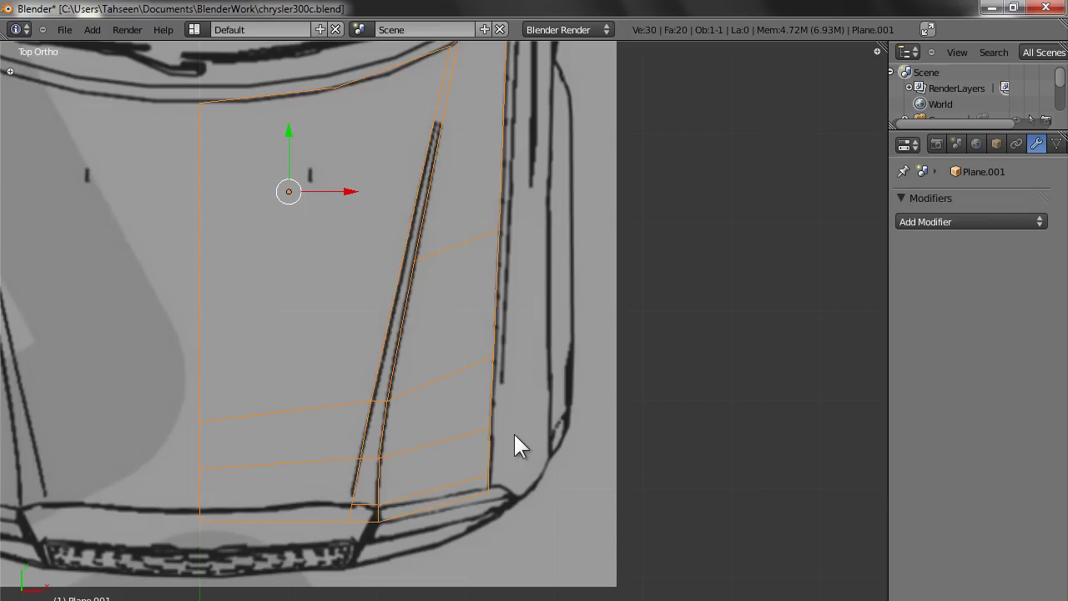
pyautogui.press('Tab')
pyautogui.scroll(-3, 513, 434)
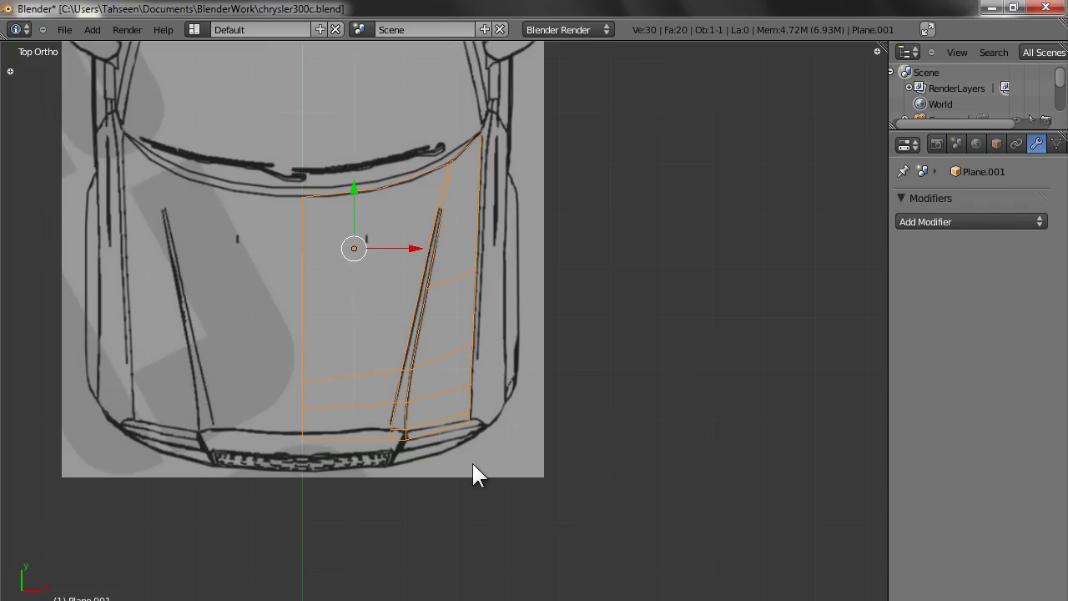
pyautogui.press('KP_3')
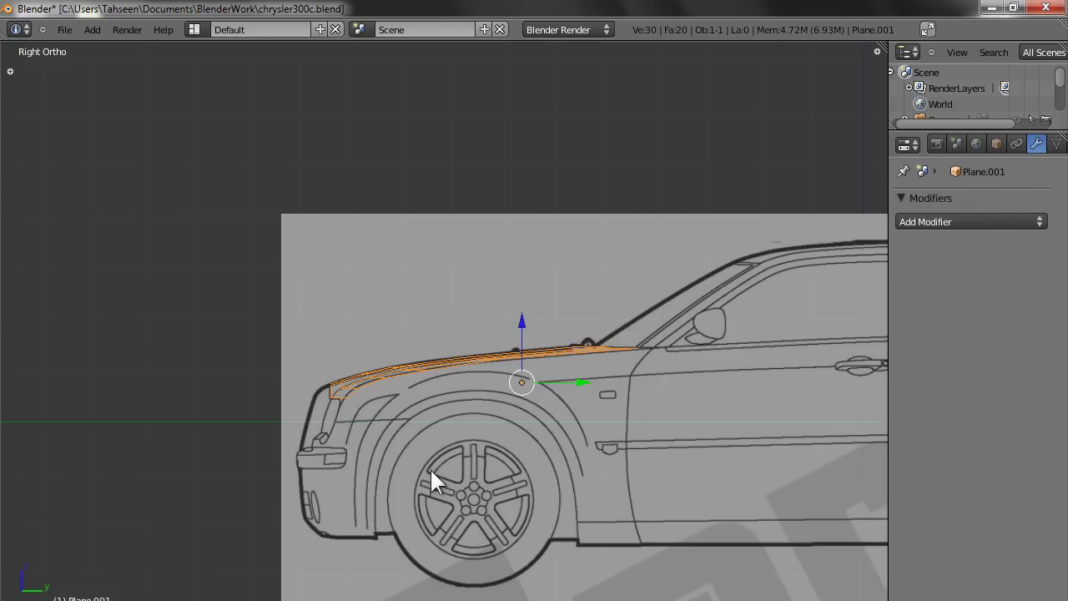
pyautogui.scroll(3, 429, 460)
pyautogui.press('Tab')
pyautogui.press('a')
pyautogui.scroll(1, 400, 423)
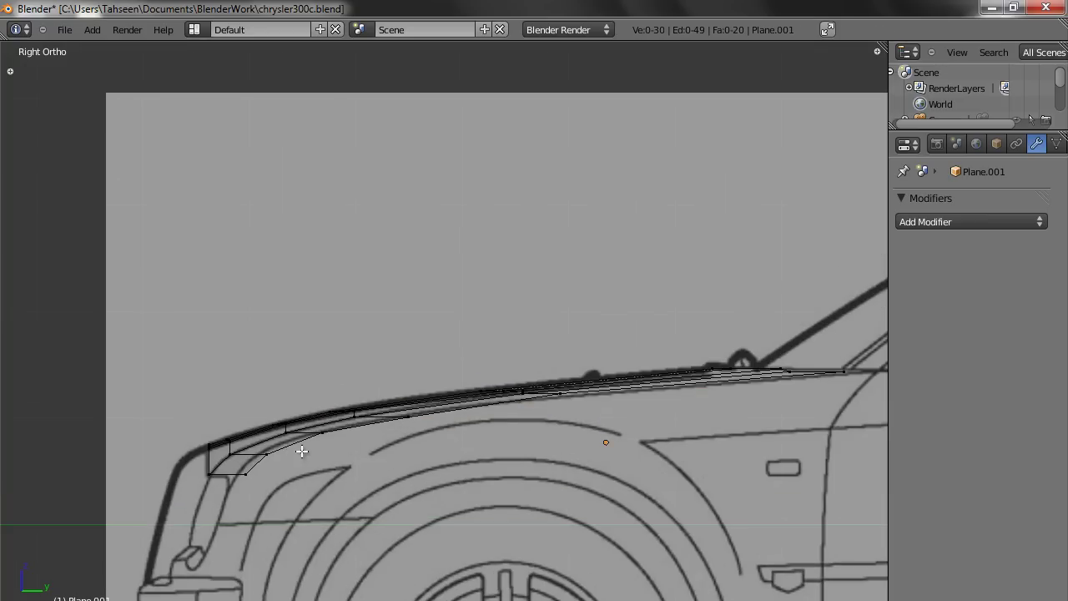
pyautogui.scroll(2, 306, 450)
pyautogui.press('t')
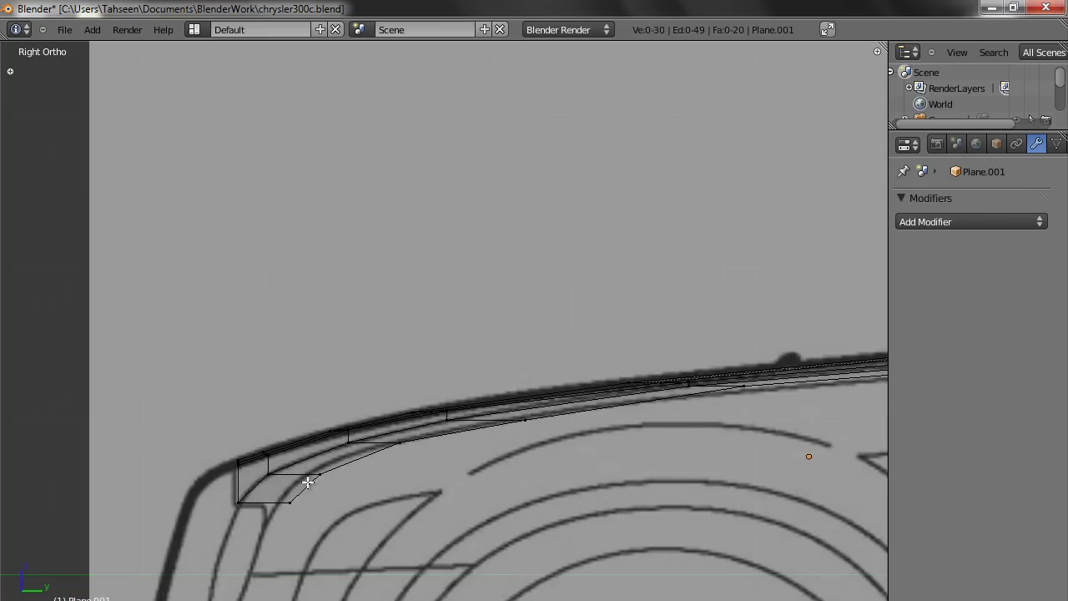
# Step: Move the front hood-edge vertices, including the bottom front corner, onto the side profile line
pyautogui.rightClick(317, 476)
pyautogui.moveTo(322, 420); pyautogui.dragTo(339, 416)
pyautogui.keyDown('ctrl'); pyautogui.click(401, 442); pyautogui.keyUp('ctrl')
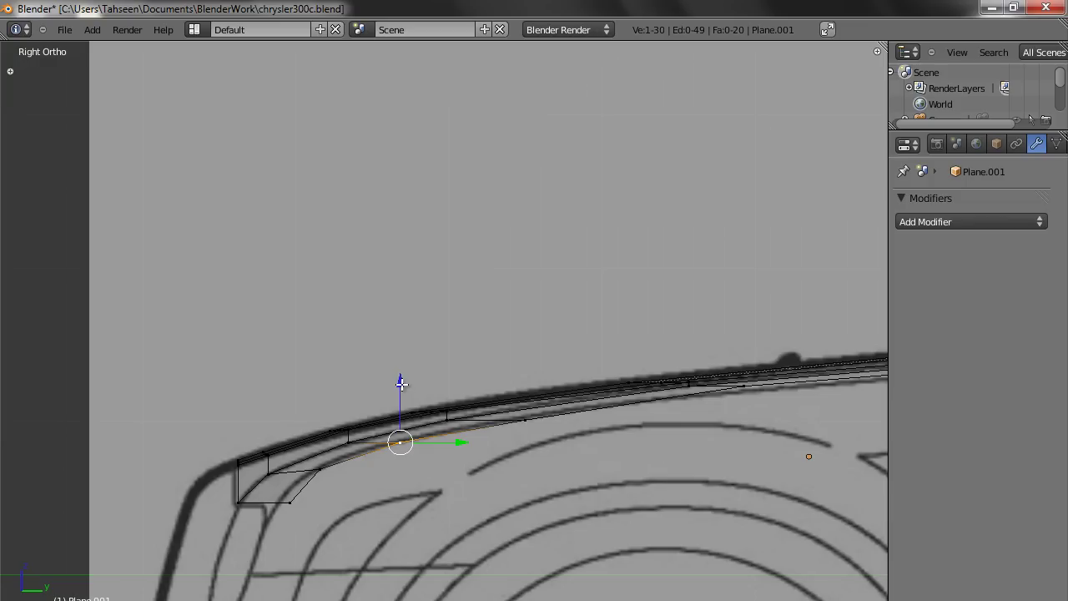
pyautogui.moveTo(401, 382); pyautogui.dragTo(402, 385)
pyautogui.rightClick(292, 504)
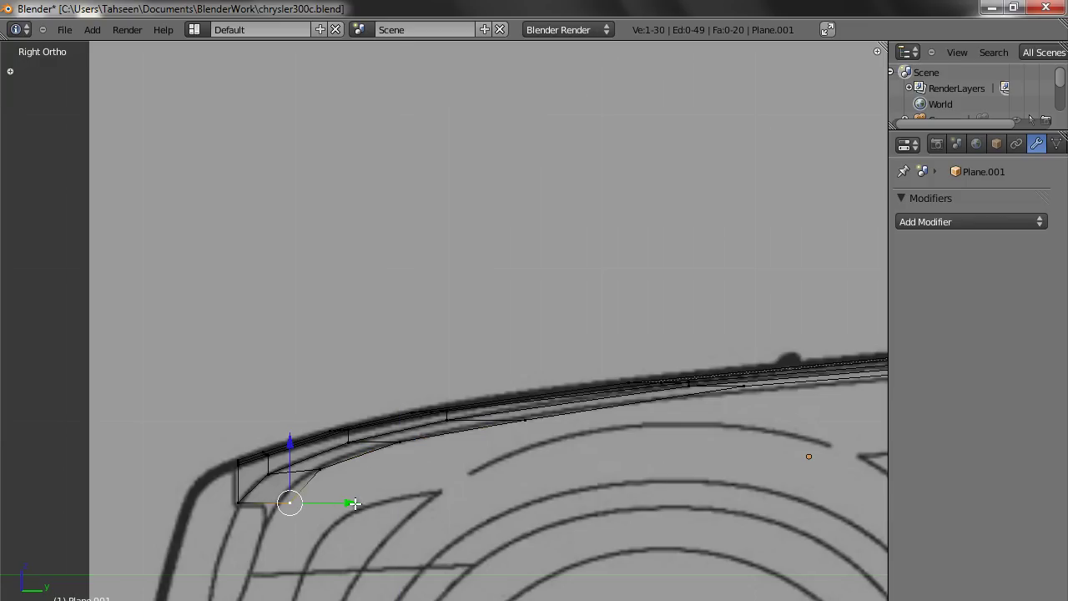
pyautogui.moveTo(351, 504); pyautogui.dragTo(332, 476)
pyautogui.rightClick(320, 470)
pyautogui.rightClick(417, 450)
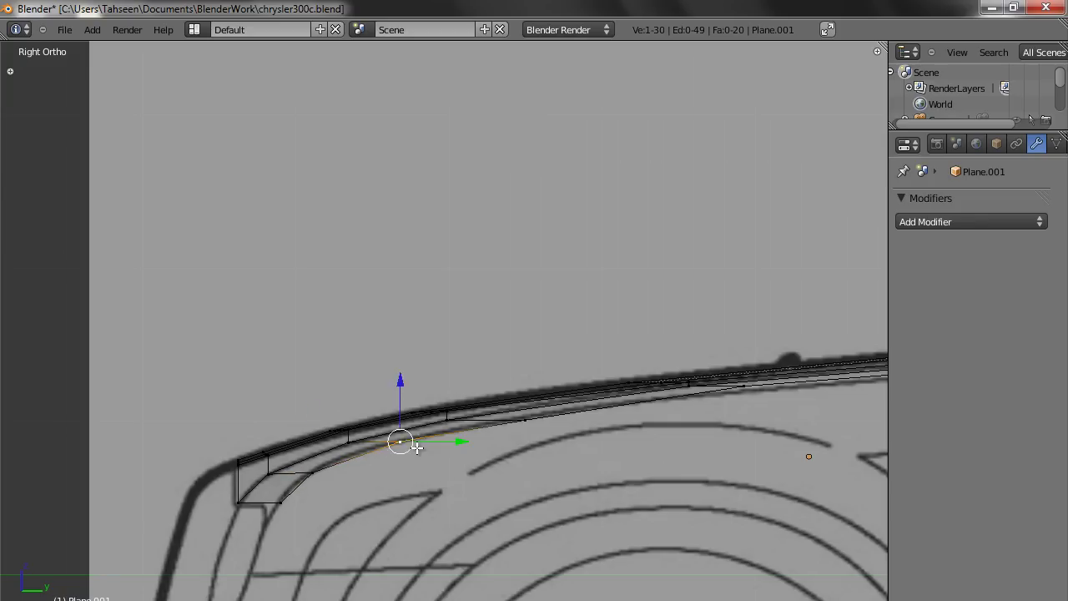
pyautogui.moveTo(414, 448); pyautogui.dragTo(398, 441)
pyautogui.press('a')
# Step: Move the rear hood-edge vertices onto the hood line up to the windshield base
pyautogui.keyDown('shift'); pyautogui.moveTo(612, 445); pyautogui.dragTo(461, 481, button='middle'); pyautogui.keyUp('shift')
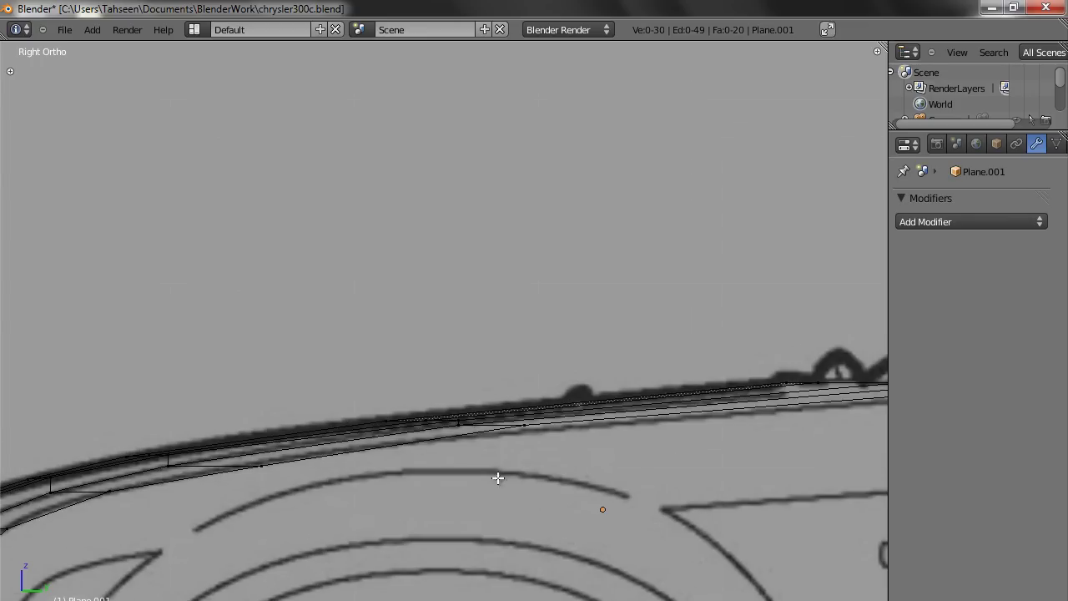
pyautogui.rightClick(543, 448)
pyautogui.moveTo(529, 372); pyautogui.dragTo(528, 380)
pyautogui.keyDown('shift'); pyautogui.moveTo(614, 478); pyautogui.dragTo(374, 474, button='middle'); pyautogui.keyUp('shift')
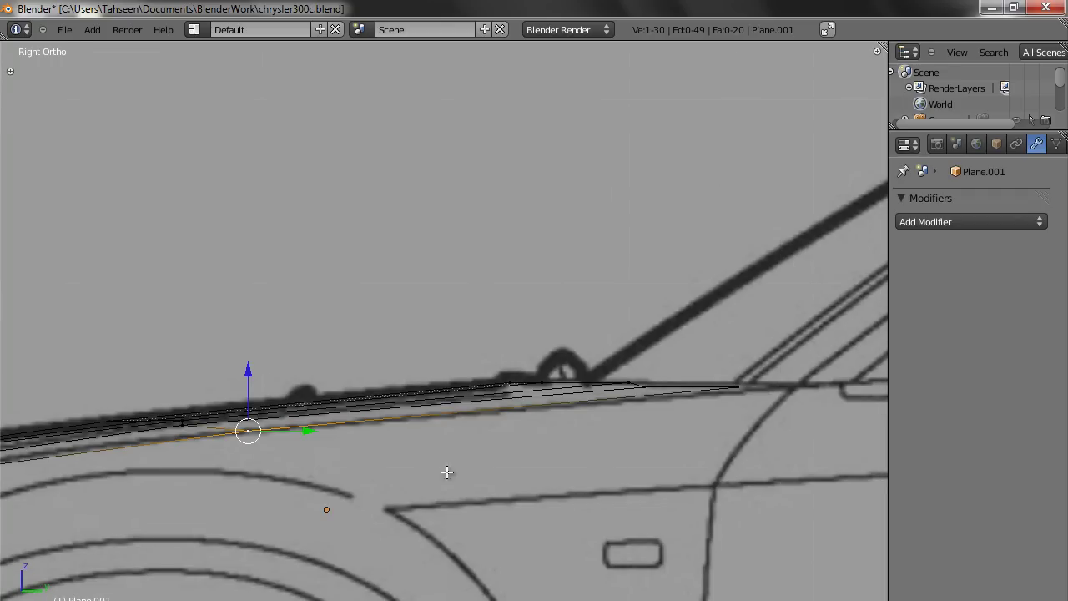
pyautogui.rightClick(770, 389)
pyautogui.moveTo(738, 337); pyautogui.dragTo(738, 337)
pyautogui.moveTo(797, 386); pyautogui.dragTo(797, 386)
pyautogui.scroll(-3, 796, 386)
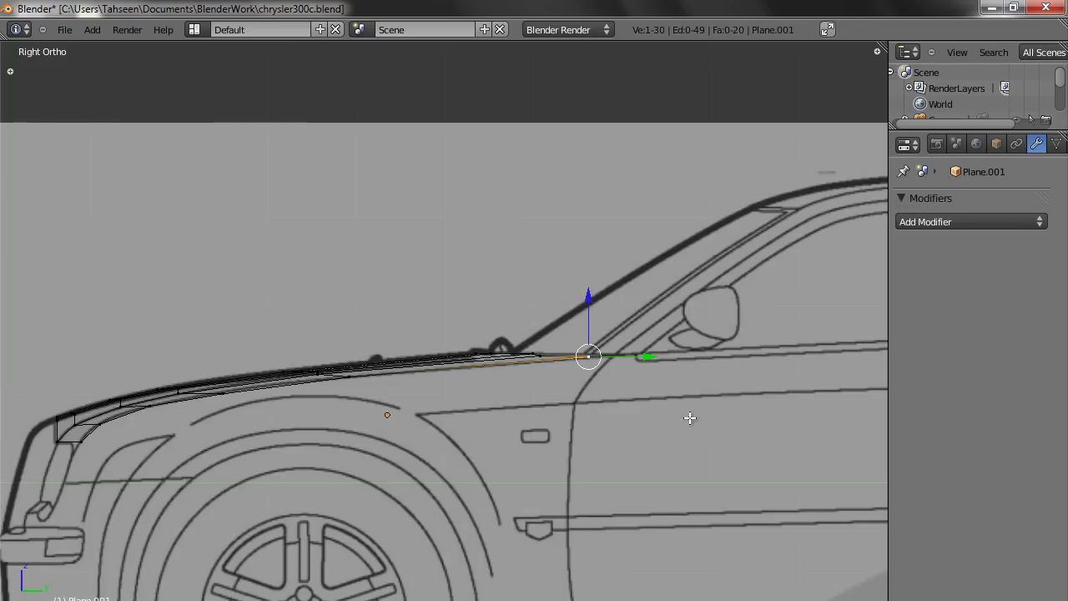
pyautogui.scroll(1, 432, 433)
pyautogui.press('a')
pyautogui.press('a')
pyautogui.press('a')
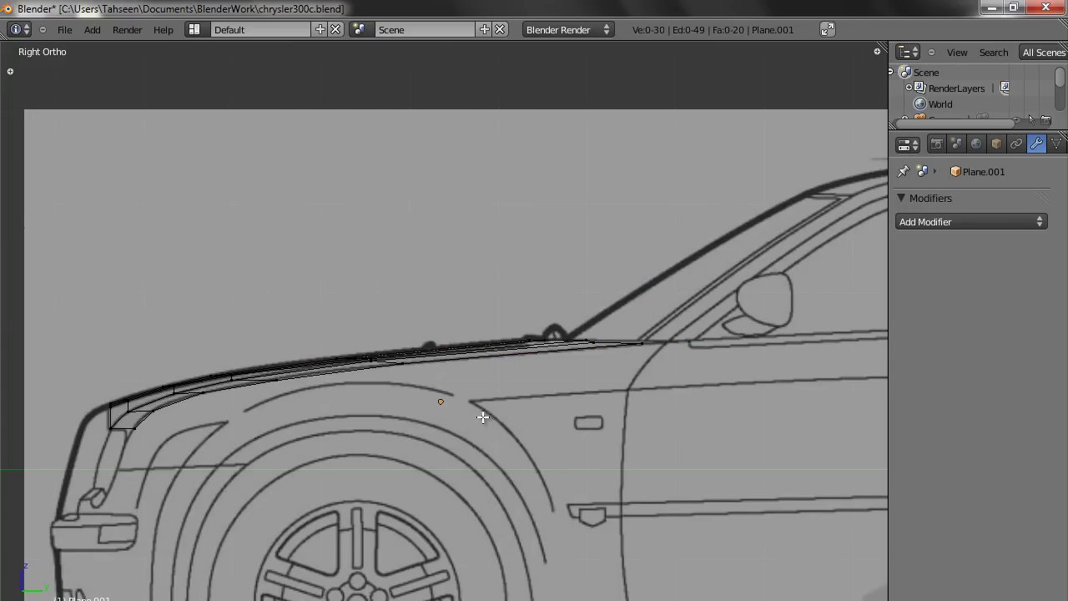
# Step: Save over chrysler300c.blend
pyautogui.hotkey('ctrl', 's')
pyautogui.click(483, 417)
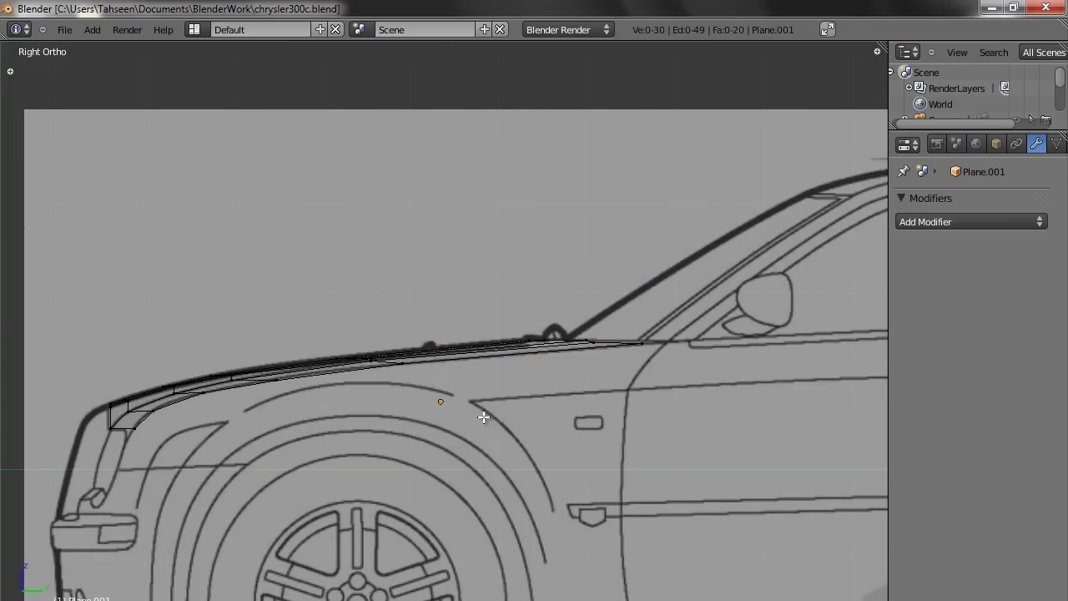
pyautogui.scroll(-4, 483, 417)
# Step: Show the hood mesh with solid shading in perspective view, seen from an angle
pyautogui.moveTo(369, 417); pyautogui.dragTo(520, 491, button='middle')
pyautogui.moveTo(262, 210)
pyautogui.mouseDown(button='middle')
pyautogui.moveTo(330, 179)
pyautogui.moveTo(267, 194)
pyautogui.mouseUp(button='middle')
pyautogui.press('z')
pyautogui.press('Tab')
pyautogui.press('Tab')
pyautogui.scroll(3, 543, 417)
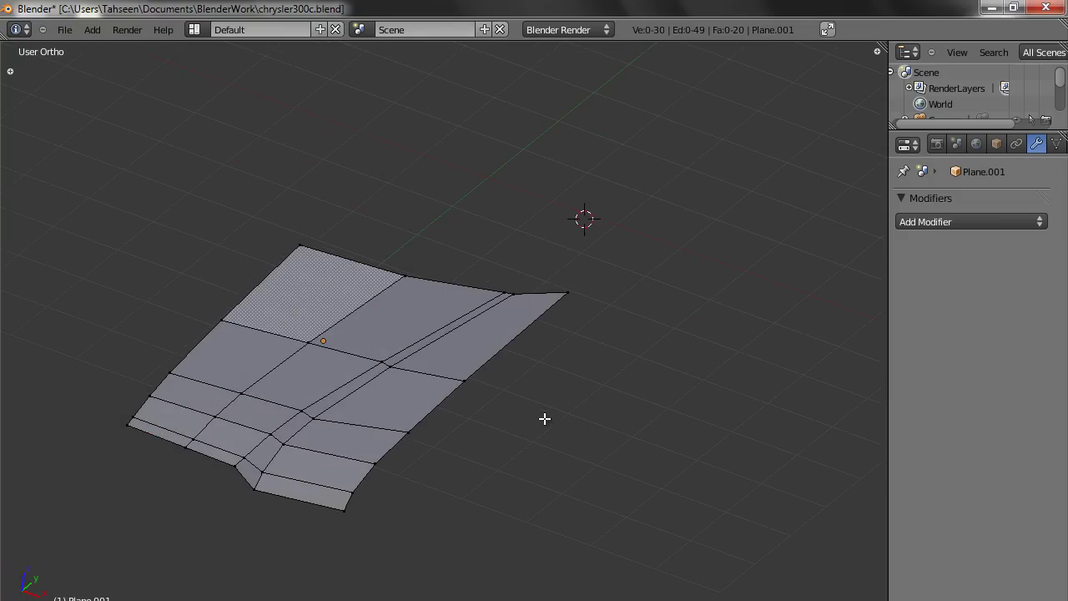
pyautogui.moveTo(543, 417); pyautogui.dragTo(631, 378, button='middle')
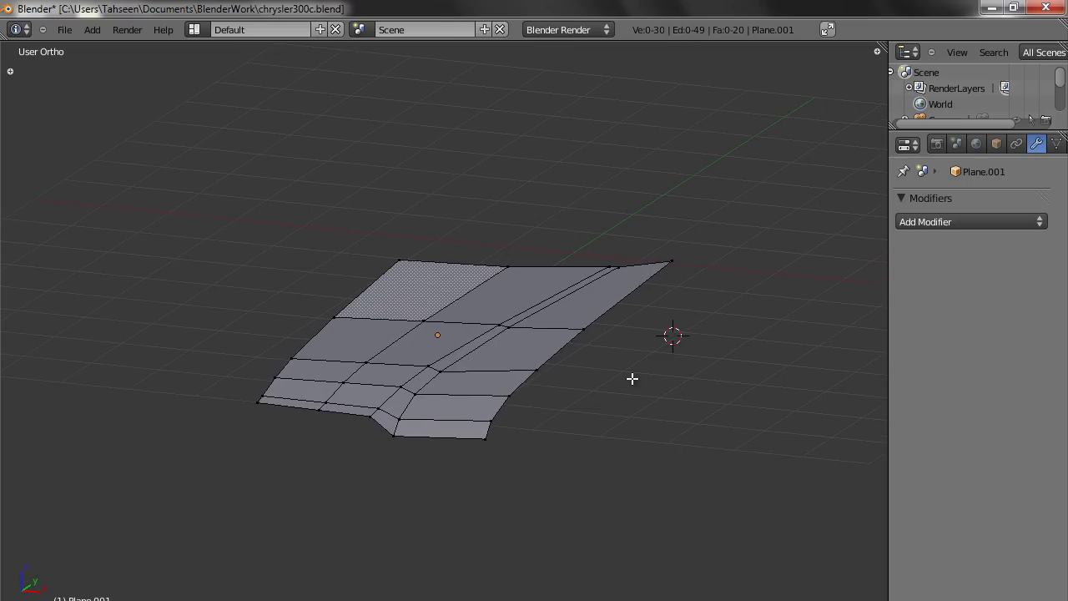
pyautogui.press('KP_5')
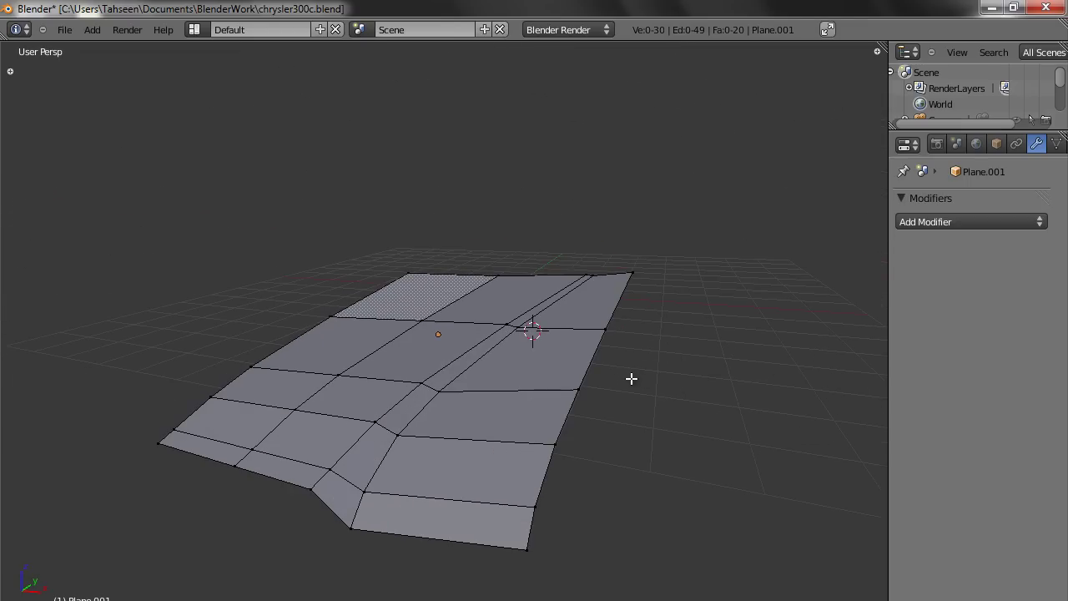
pyautogui.scroll(-3, 631, 379)
pyautogui.moveTo(610, 381); pyautogui.dragTo(595, 353, button='middle')
pyautogui.moveTo(499, 263); pyautogui.dragTo(487, 285, button='middle')
# Step: Add a Subdivision Surface modifier to the hood mesh
pyautogui.click(1002, 216)
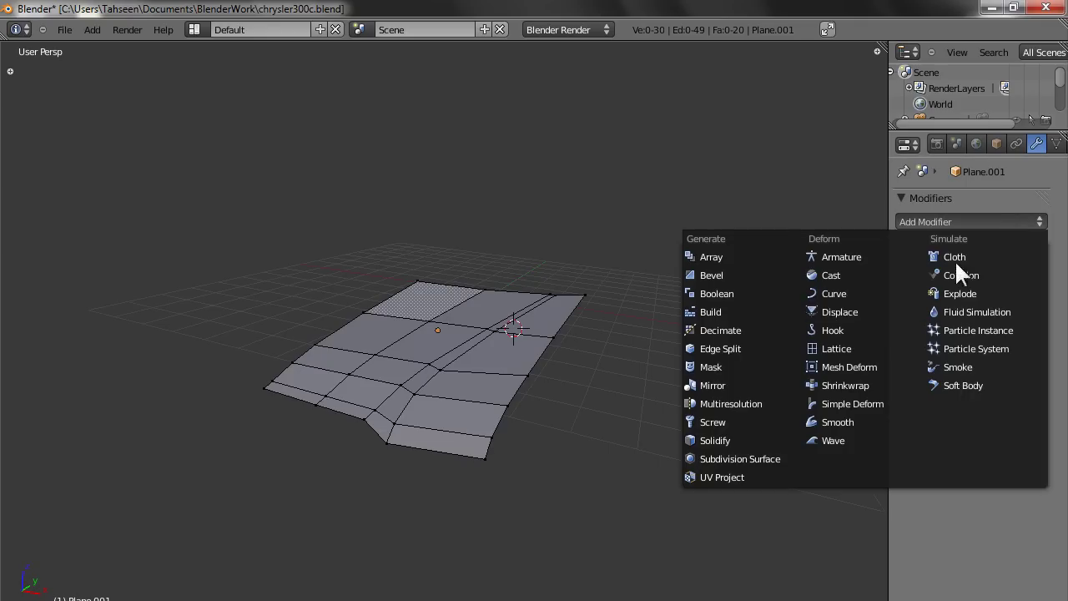
pyautogui.click(772, 456)
pyautogui.scroll(2, 531, 395)
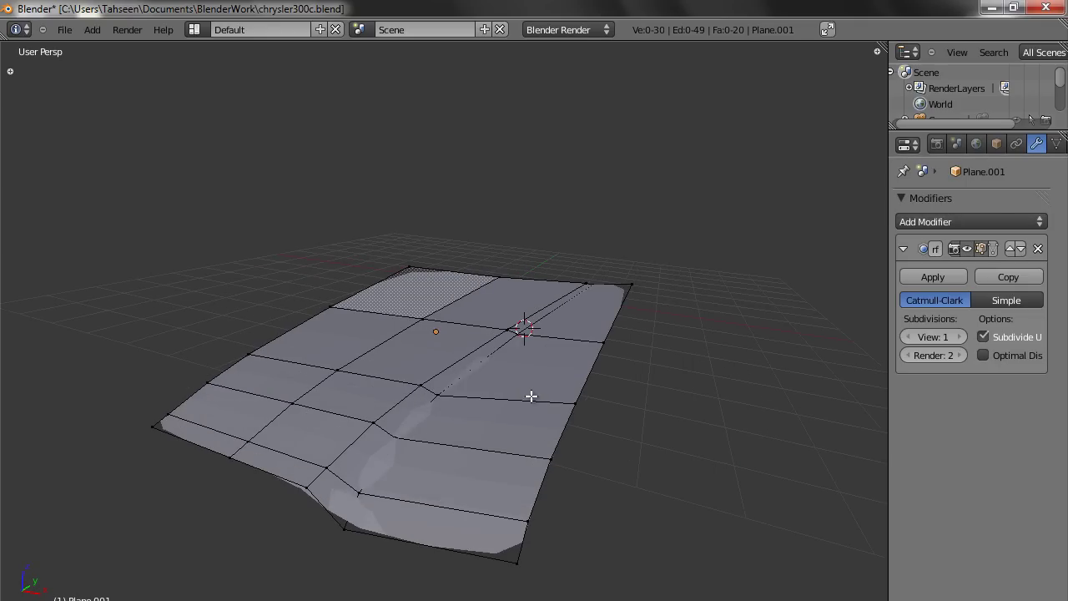
# Step: Return to edit mode and select the hood's left corner vertex
pyautogui.press('Tab')
pyautogui.press('Tab')
pyautogui.scroll(-1, 291, 399)
pyautogui.rightClick(222, 421)
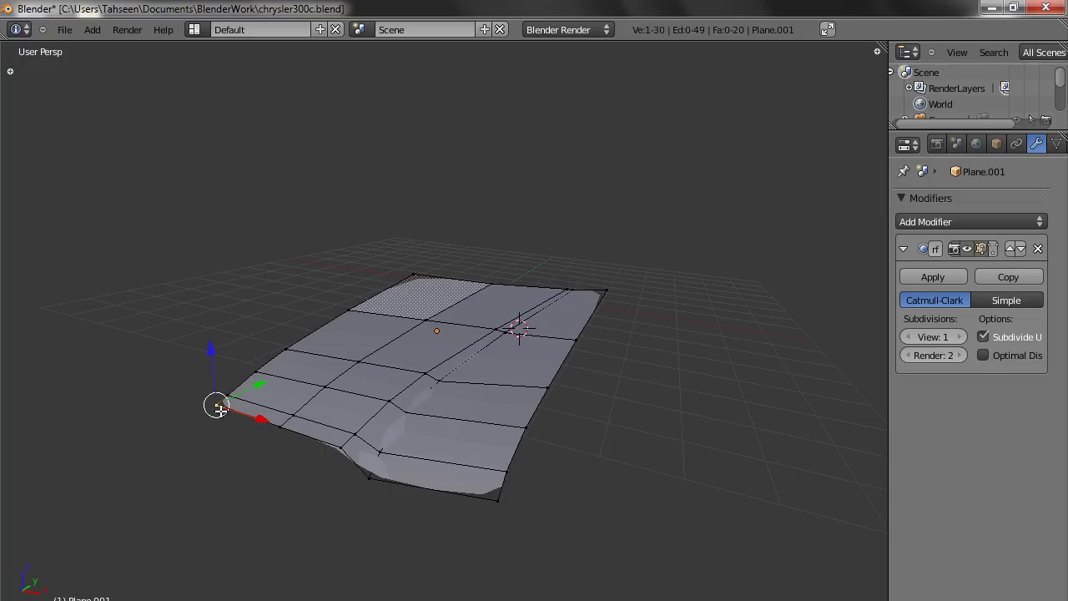
# Step: Snap the 3D cursor to the selected corner vertex
pyautogui.hotkey('shift', 's')
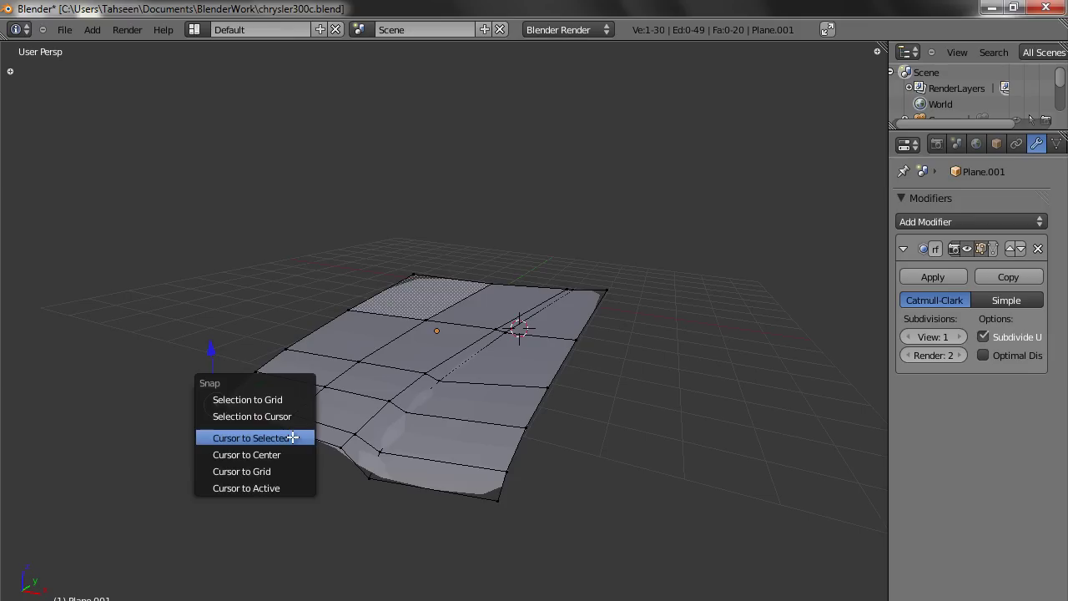
pyautogui.click(292, 437)
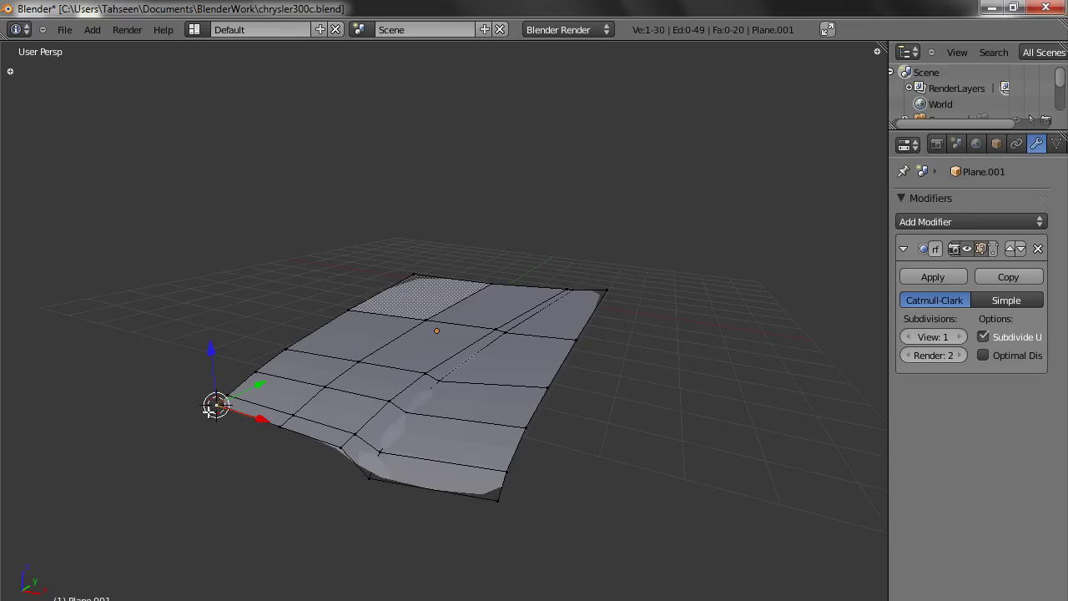
pyautogui.press('Tab')
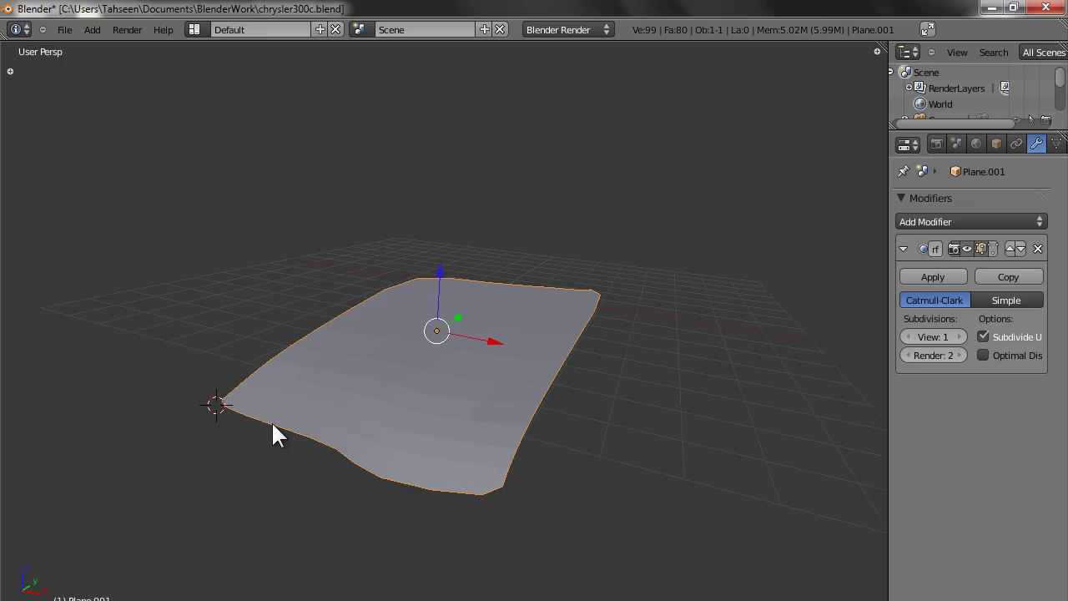
# Step: Set the hood object's origin to the 3D cursor
pyautogui.hotkey('shift', 'ctrl', 'alt', 'c')
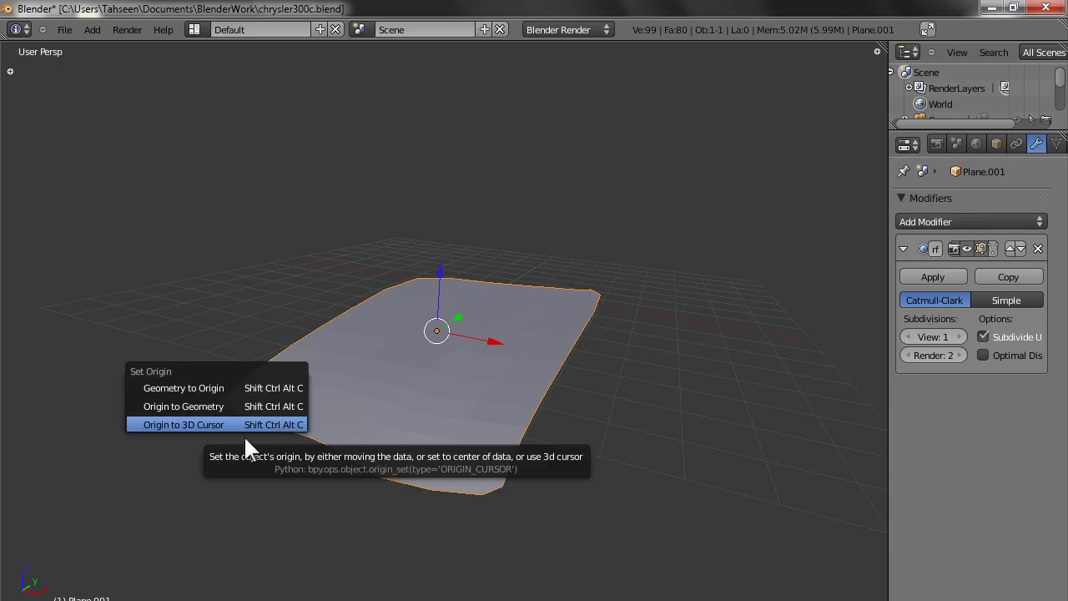
pyautogui.press('Escape')
pyautogui.hotkey('shift', 'ctrl', 'alt', 'c')
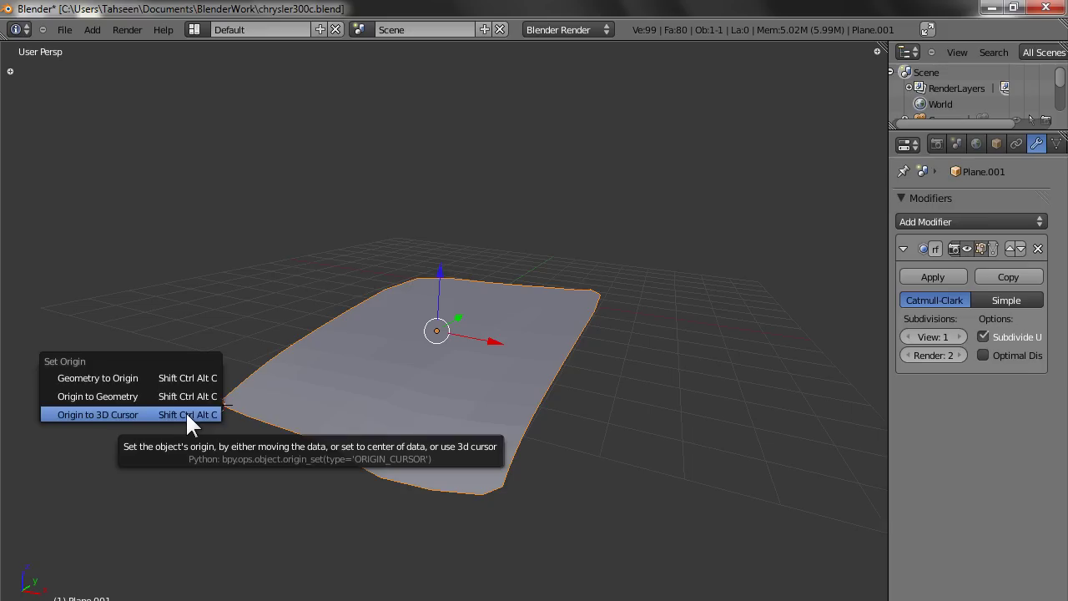
pyautogui.click(187, 414)
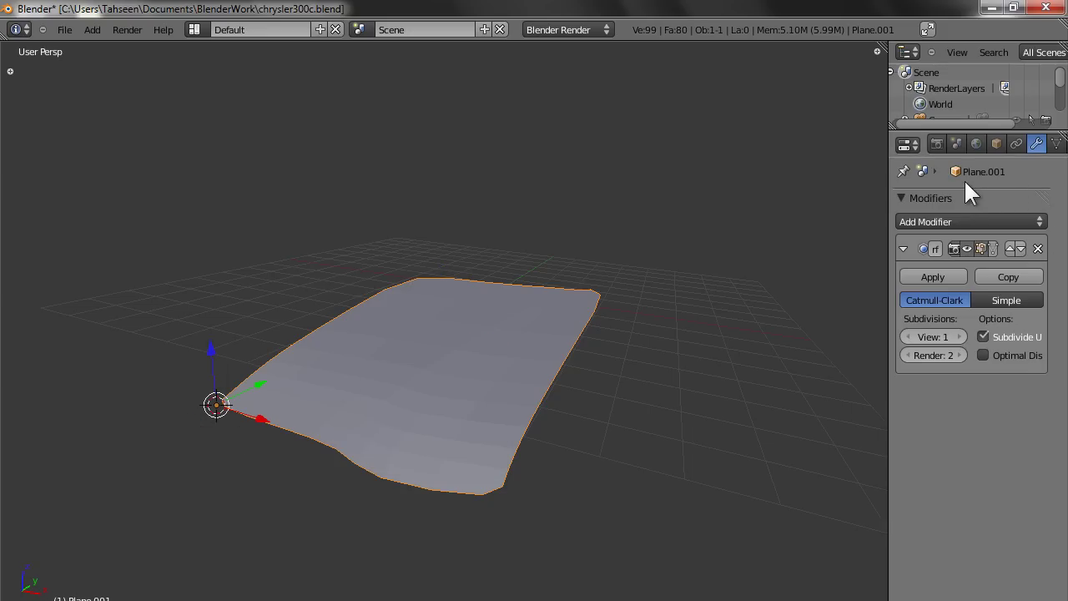
# Step: Add a Mirror modifier and move it above the Subdivision Surface in the stack
pyautogui.click(939, 220)
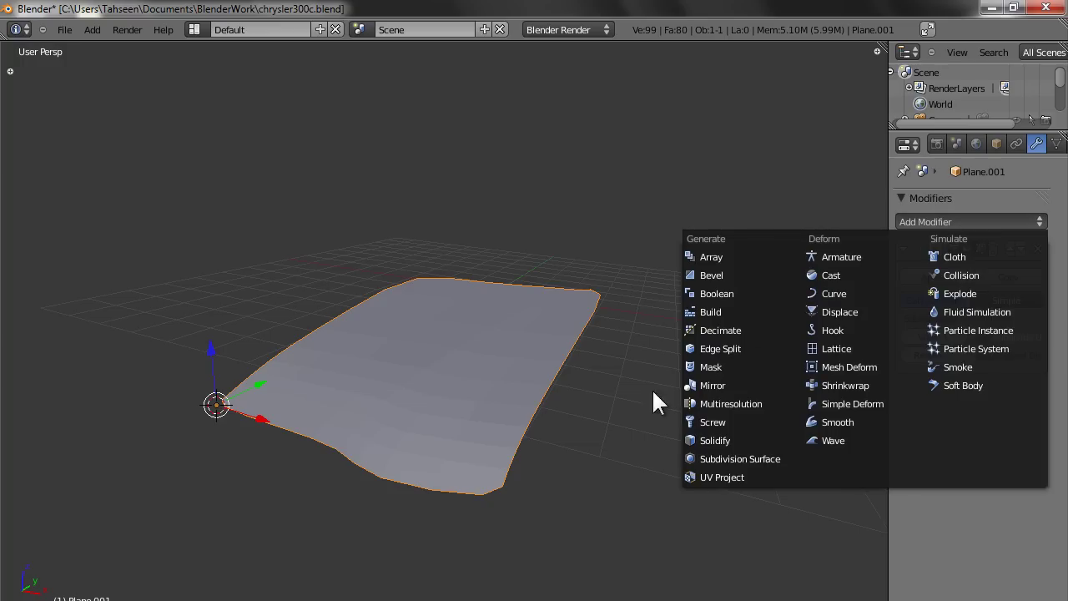
pyautogui.click(714, 386)
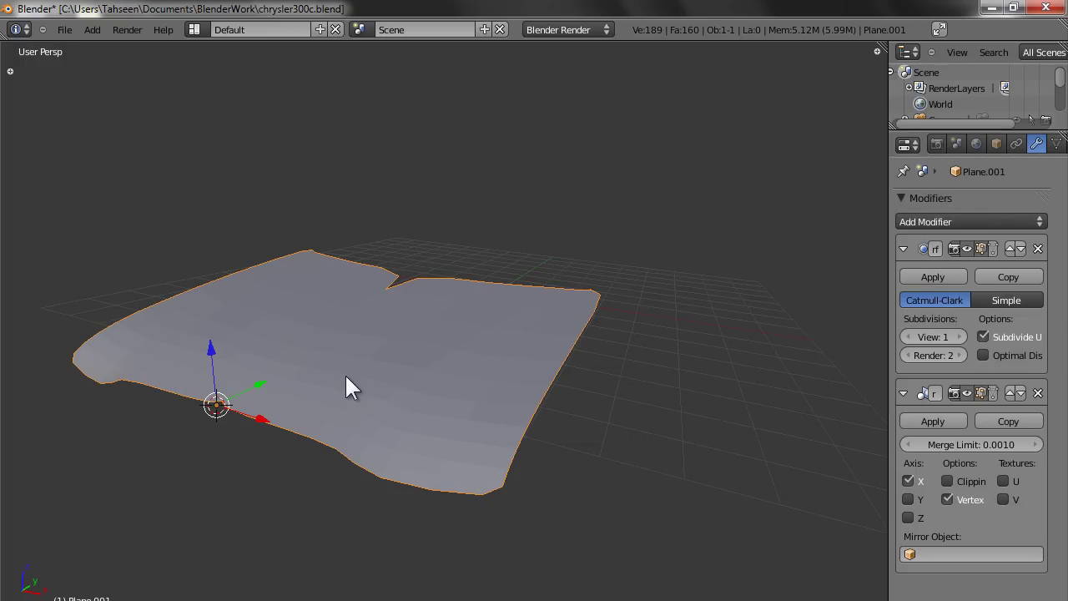
pyautogui.moveTo(333, 383); pyautogui.dragTo(407, 418, button='middle')
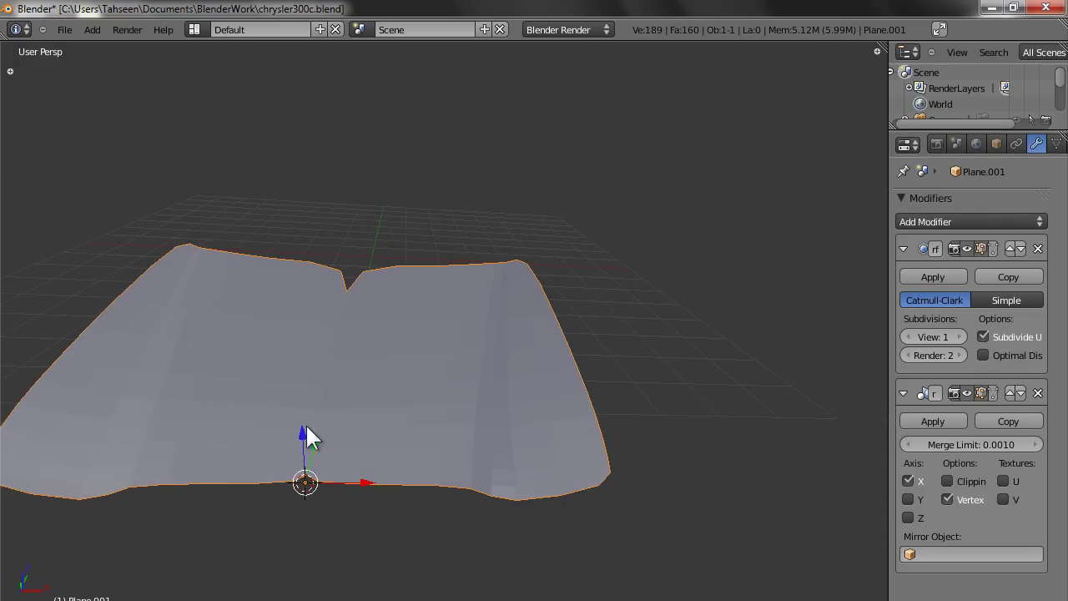
pyautogui.click(902, 392)
pyautogui.click(903, 249)
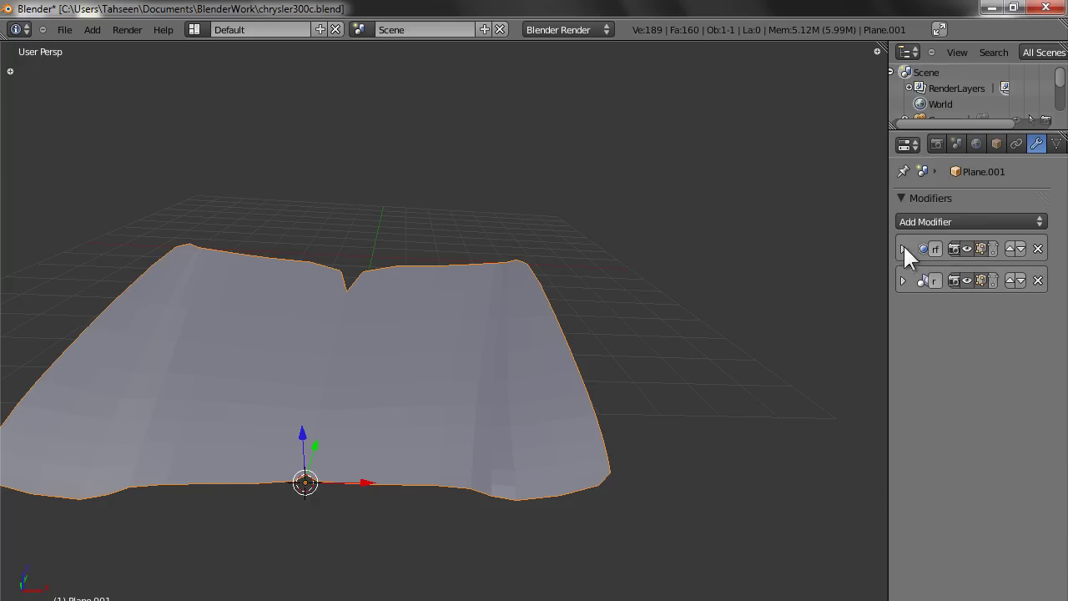
pyautogui.click(1009, 278)
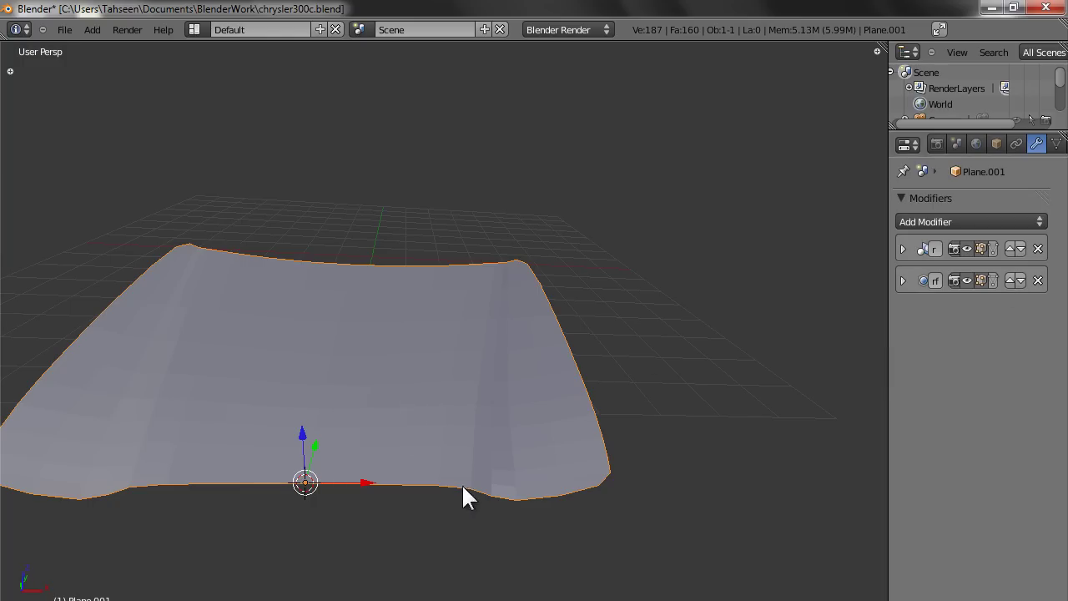
pyautogui.moveTo(476, 489); pyautogui.dragTo(417, 374, button='middle')
# Step: Save chrysler300c.blend and compare the hood against the Chrysler 300 reference photo
pyautogui.hotkey('ctrl', 's')
pyautogui.click(415, 365)
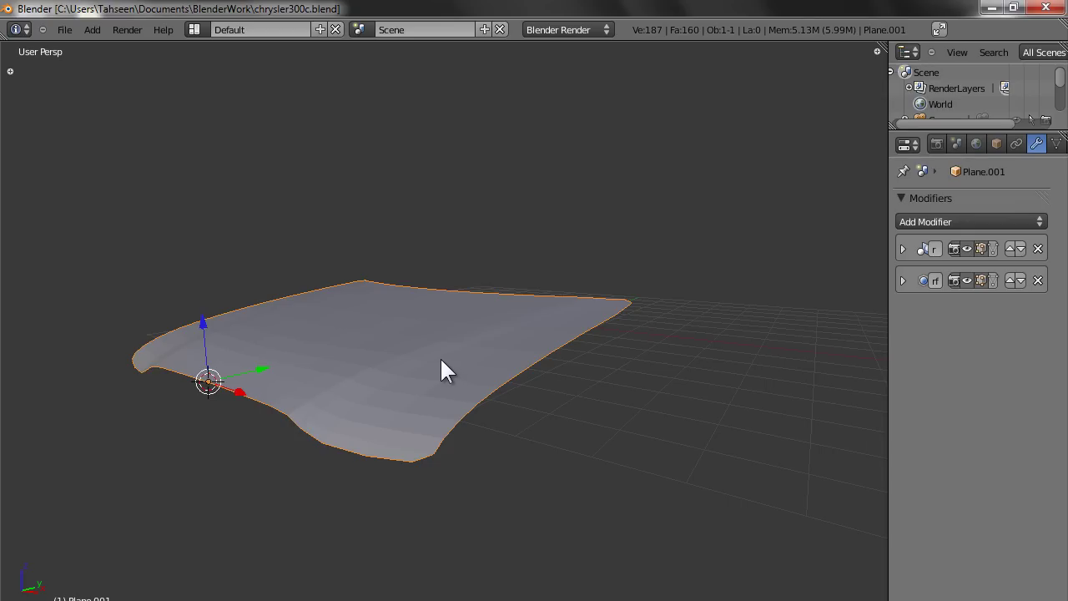
pyautogui.moveTo(441, 361); pyautogui.dragTo(473, 357, button='middle')
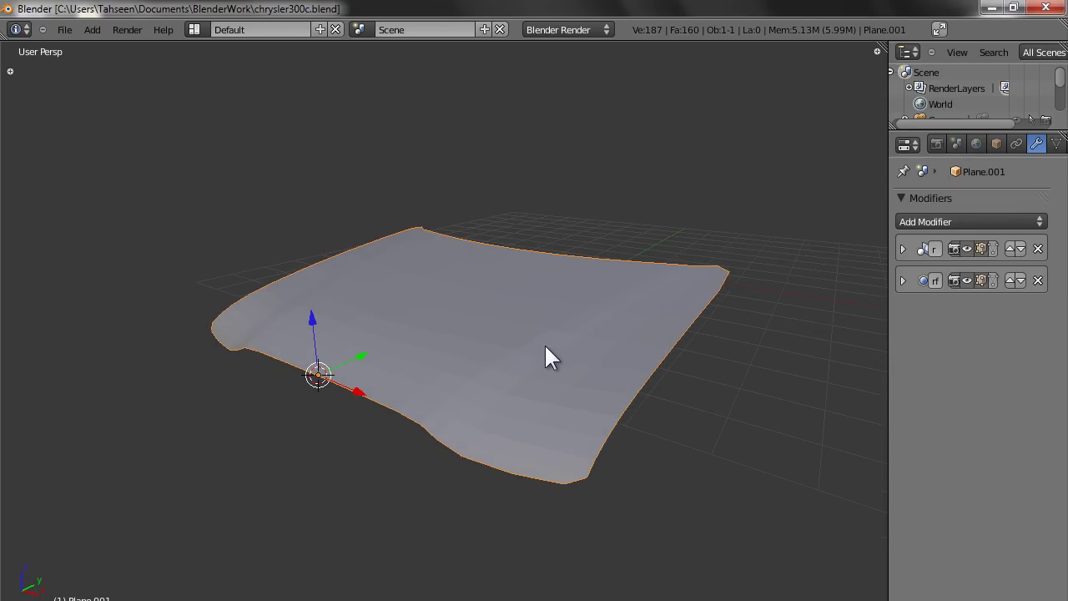
pyautogui.hotkey('alt', 'Tab')
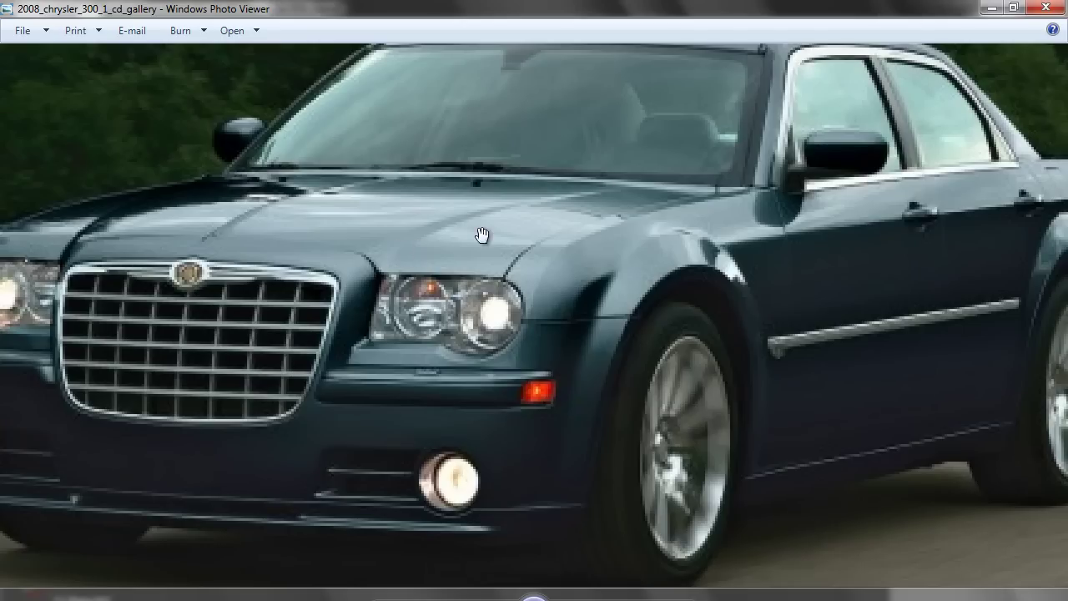
pyautogui.click(313, 578)
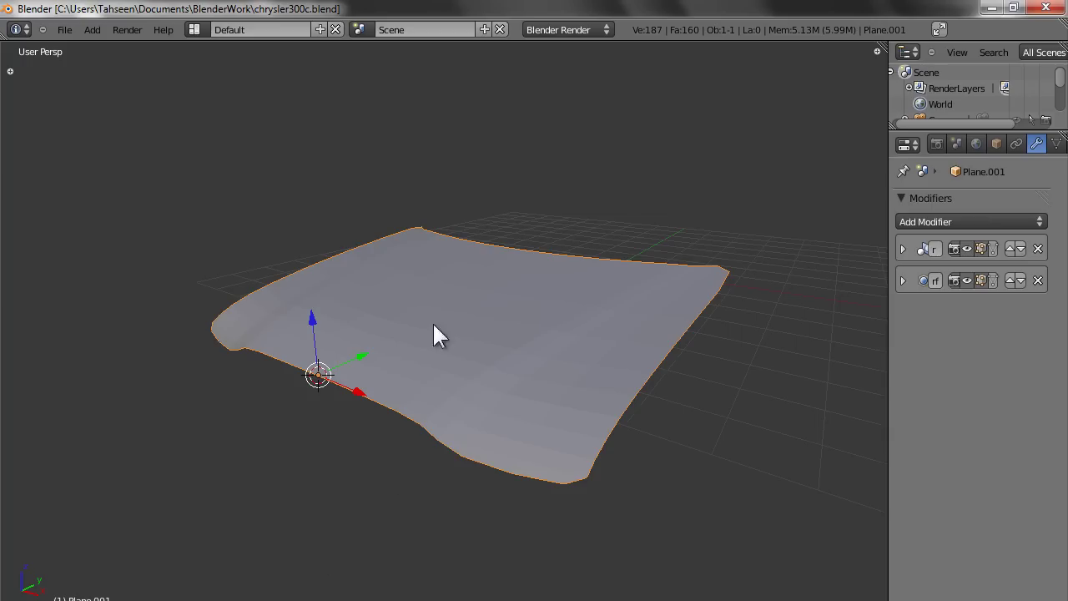
# Step: Add a first lengthwise edge loop along the hood panel
pyautogui.moveTo(458, 326); pyautogui.dragTo(475, 358, button='middle')
pyautogui.scroll(2, 474, 358)
pyautogui.press('Tab')
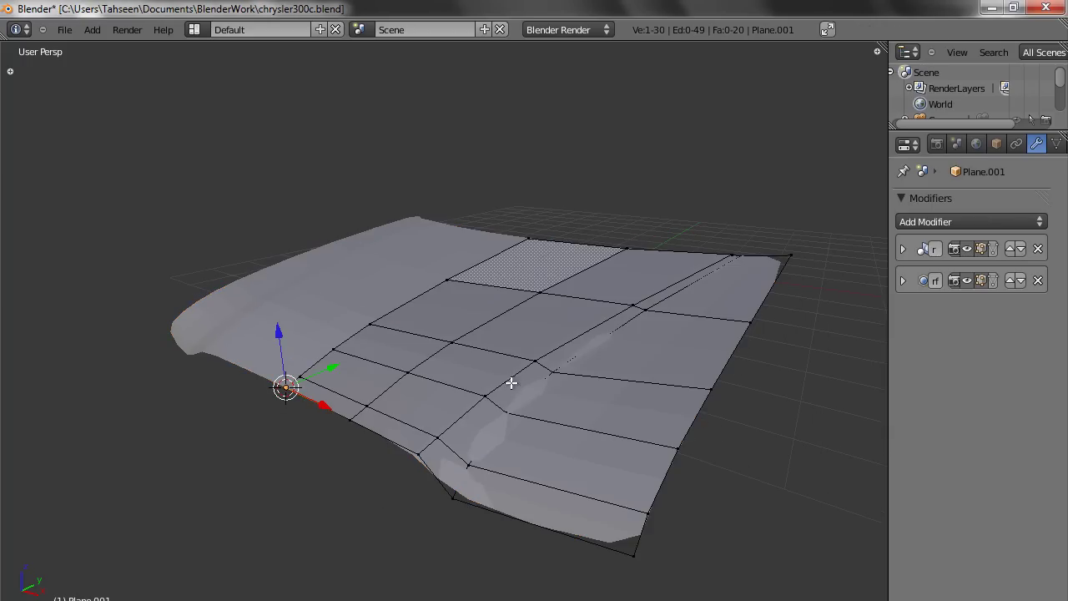
pyautogui.press('a')
pyautogui.hotkey('ctrl', 'r')
pyautogui.click(533, 503)
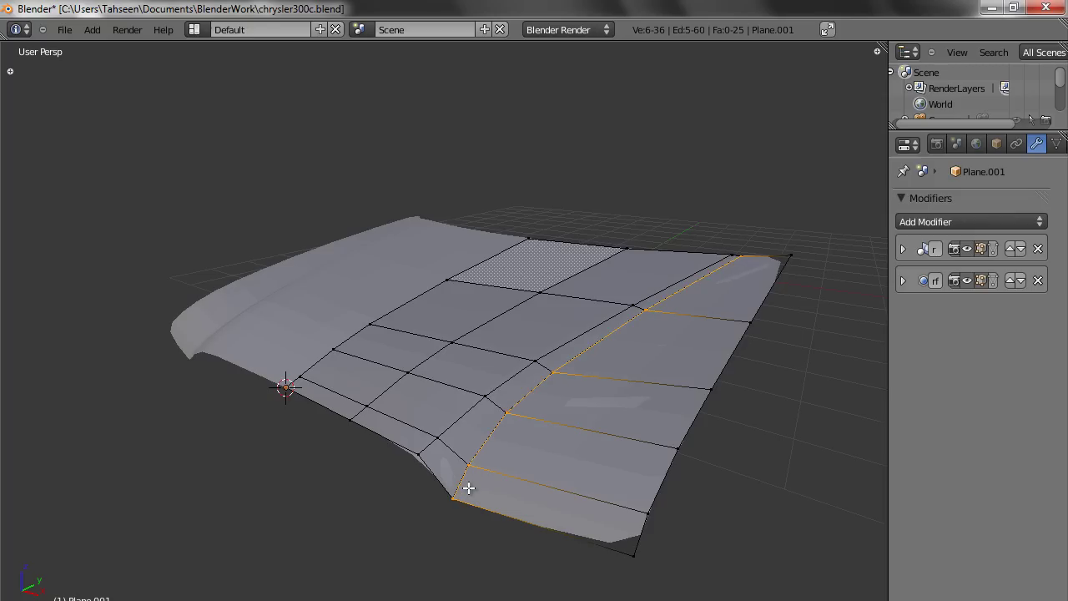
pyautogui.click(466, 484)
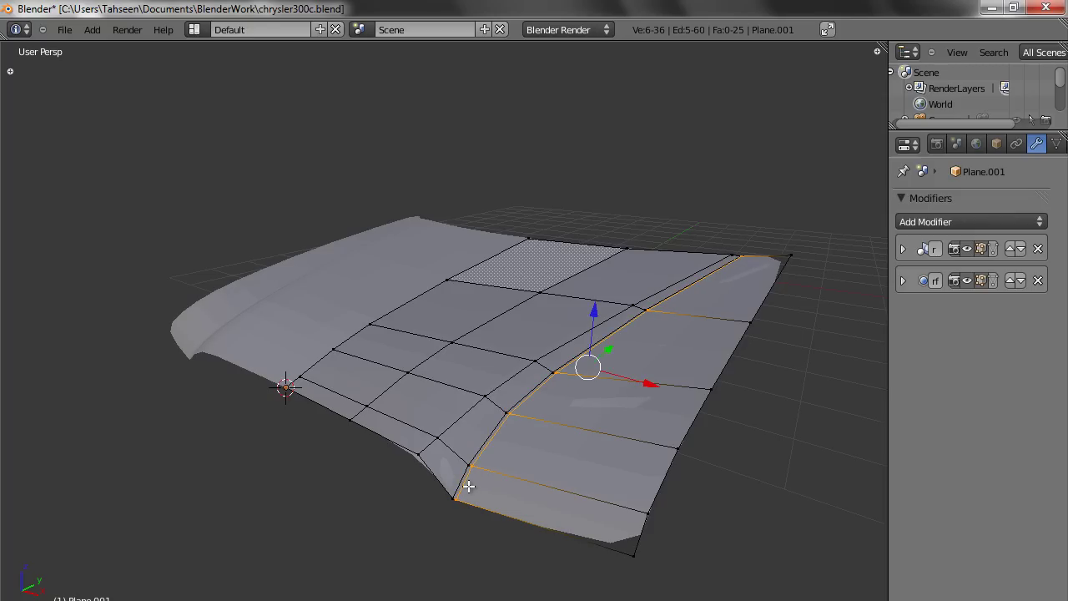
pyautogui.press('a')
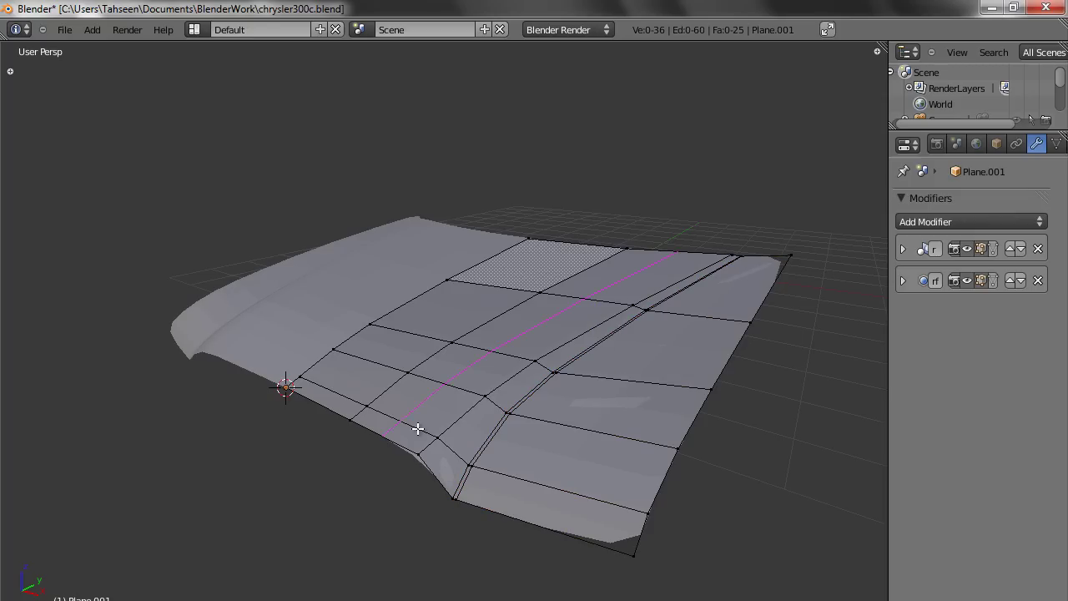
# Step: Add a second edge loop beside the crease and return to object mode
pyautogui.click(417, 428)
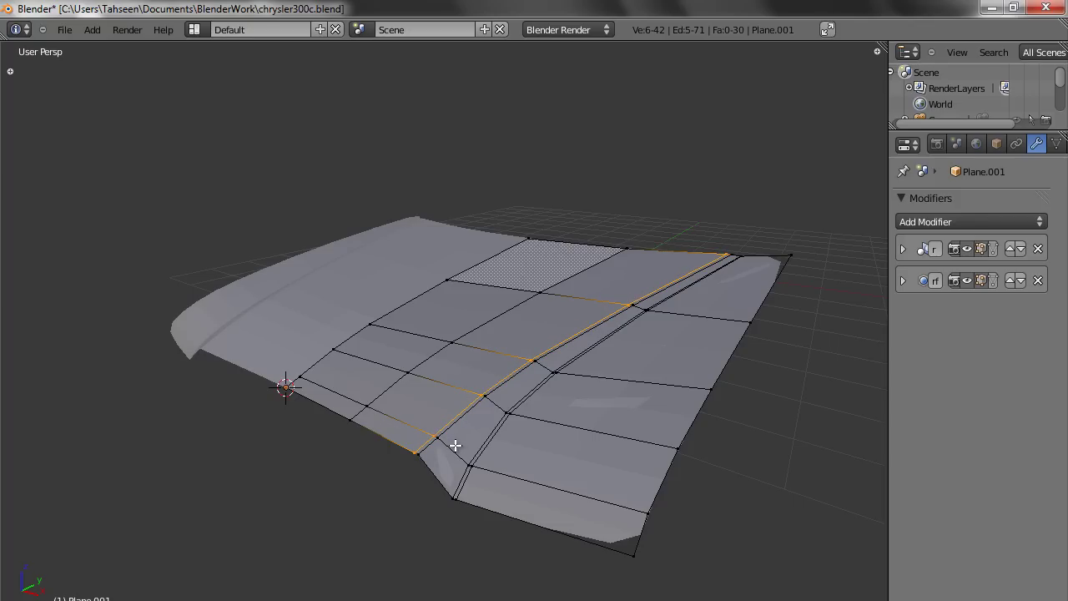
pyautogui.click(454, 446)
pyautogui.scroll(2, 470, 436)
pyautogui.scroll(-2, 477, 448)
pyautogui.press('Tab')
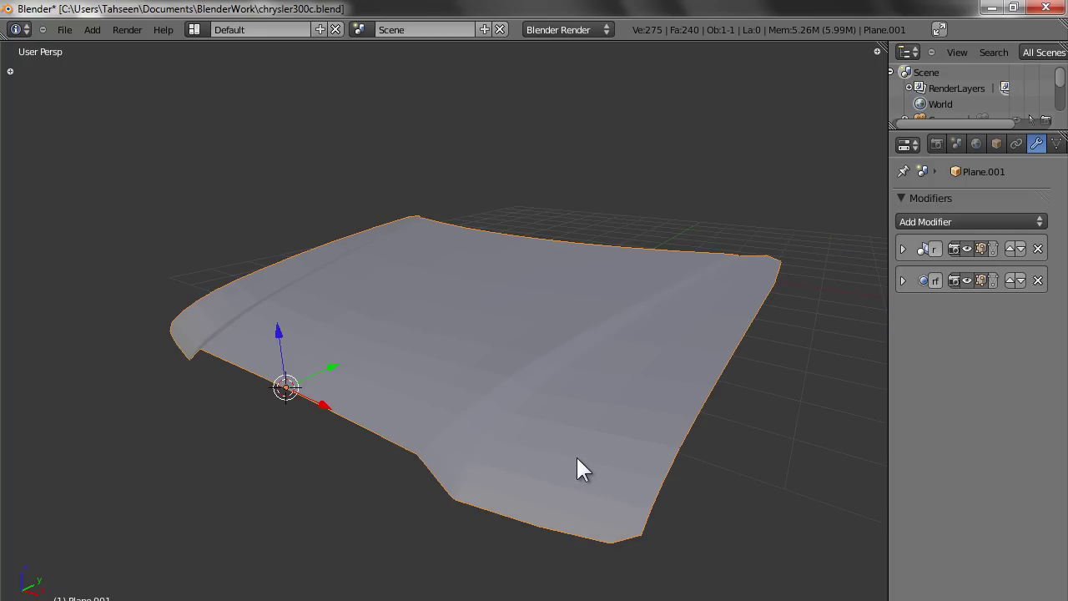
pyautogui.press('Tab')
pyautogui.press('Tab')
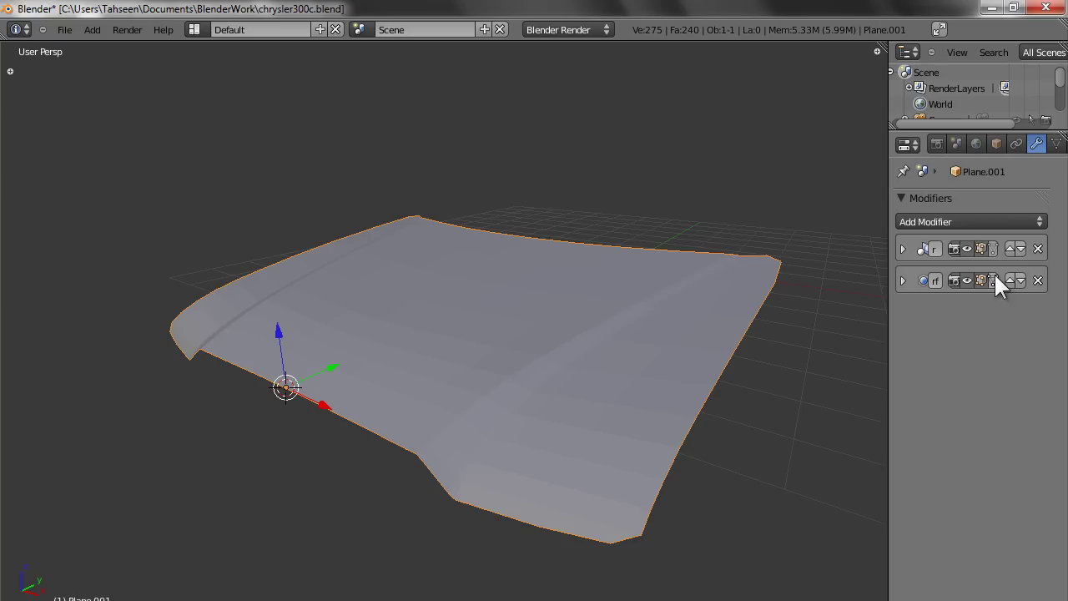
# Step: Raise the Subdivision Surface viewport level from 1 to 3, then re-enter edit mode
pyautogui.click(902, 280)
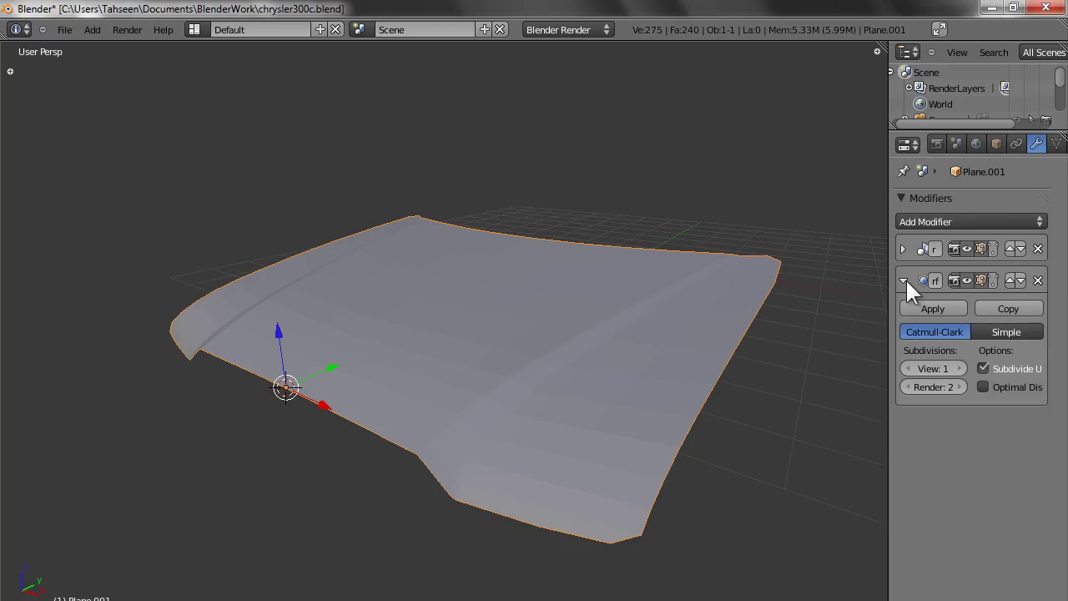
pyautogui.click(960, 368)
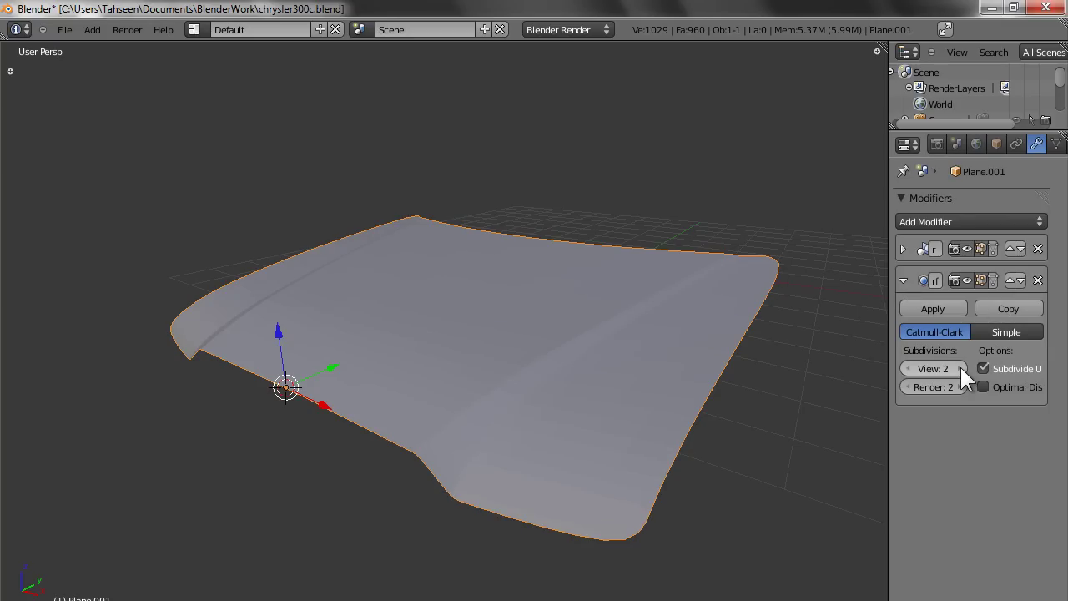
pyautogui.click(960, 368)
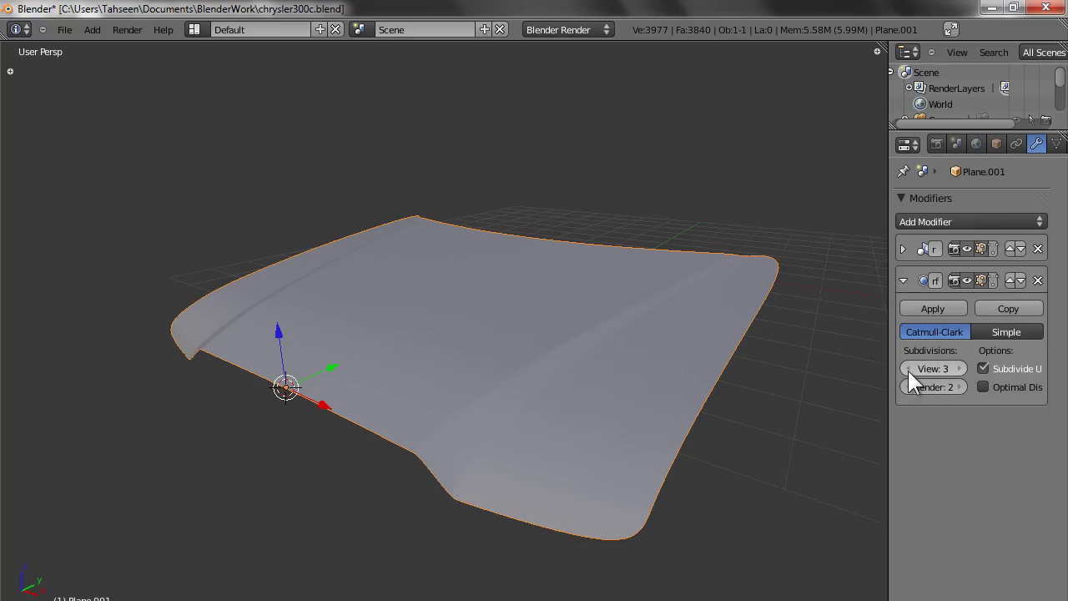
pyautogui.press('Tab')
pyautogui.press('Tab')
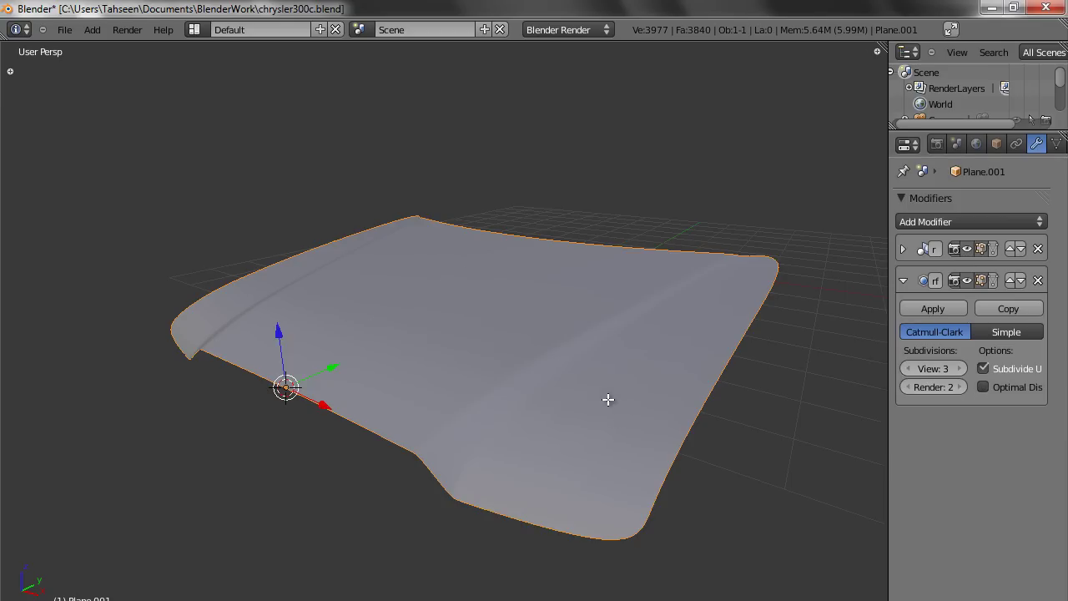
pyautogui.press('Tab')
# Step: Apply Smooth shading to all hood faces and return to object mode
pyautogui.press('a')
pyautogui.press('a')
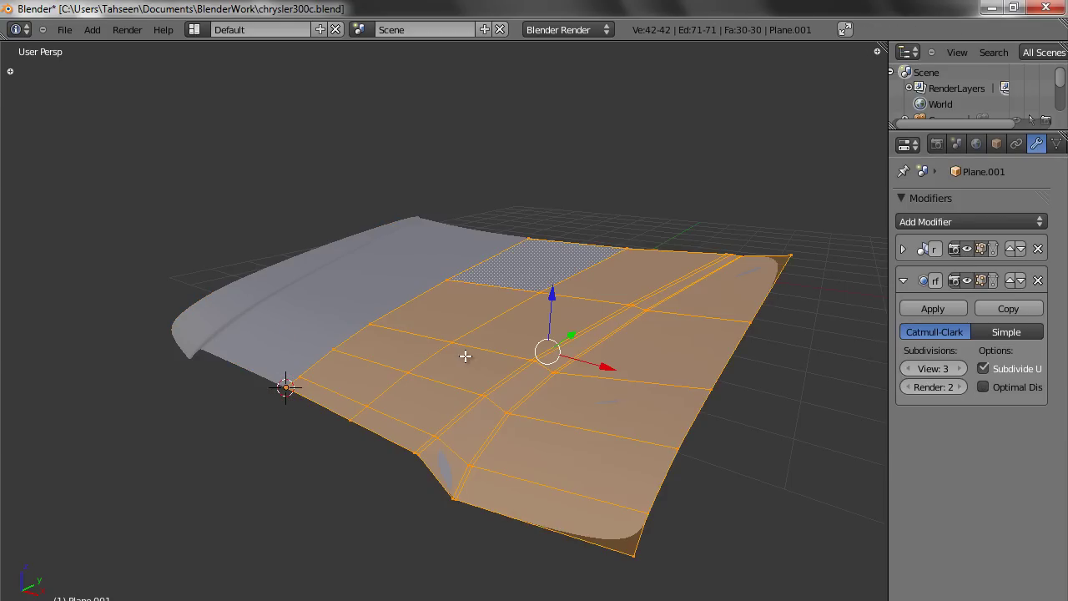
pyautogui.press('t')
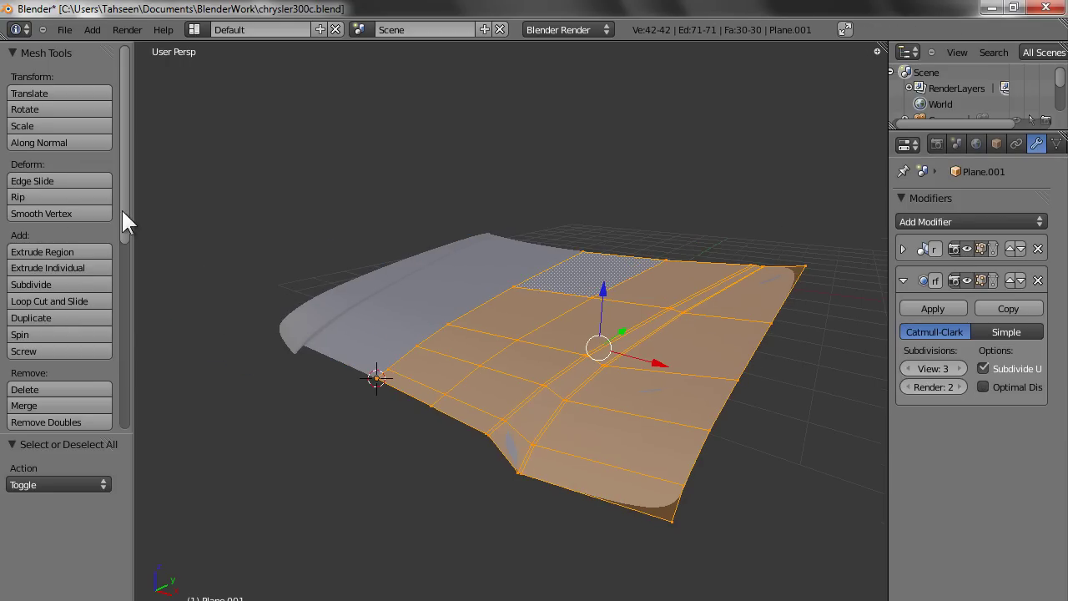
pyautogui.moveTo(122, 215); pyautogui.dragTo(125, 367)
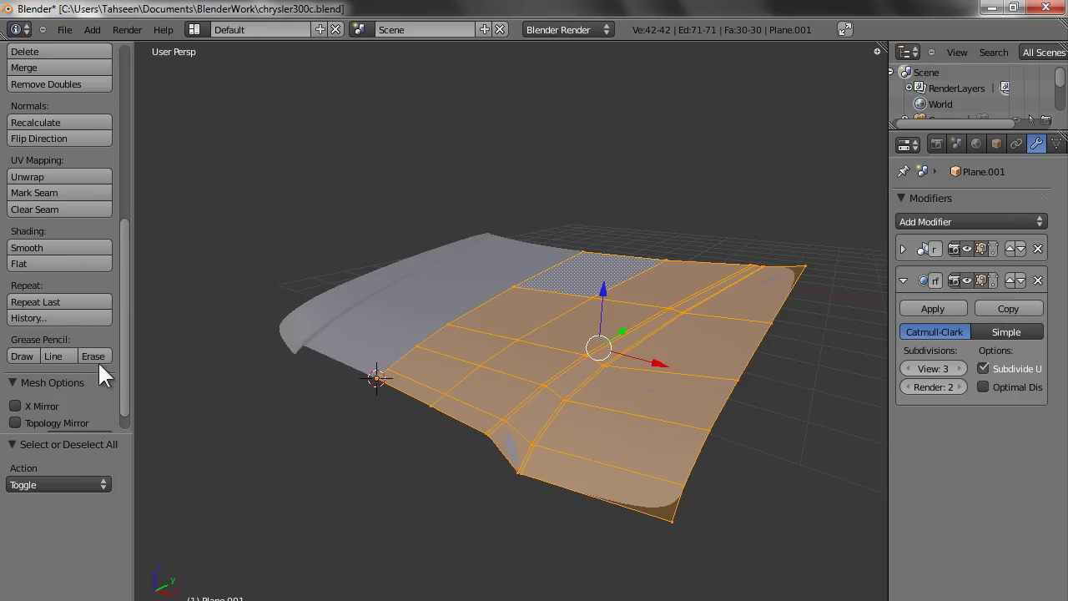
pyautogui.click(38, 247)
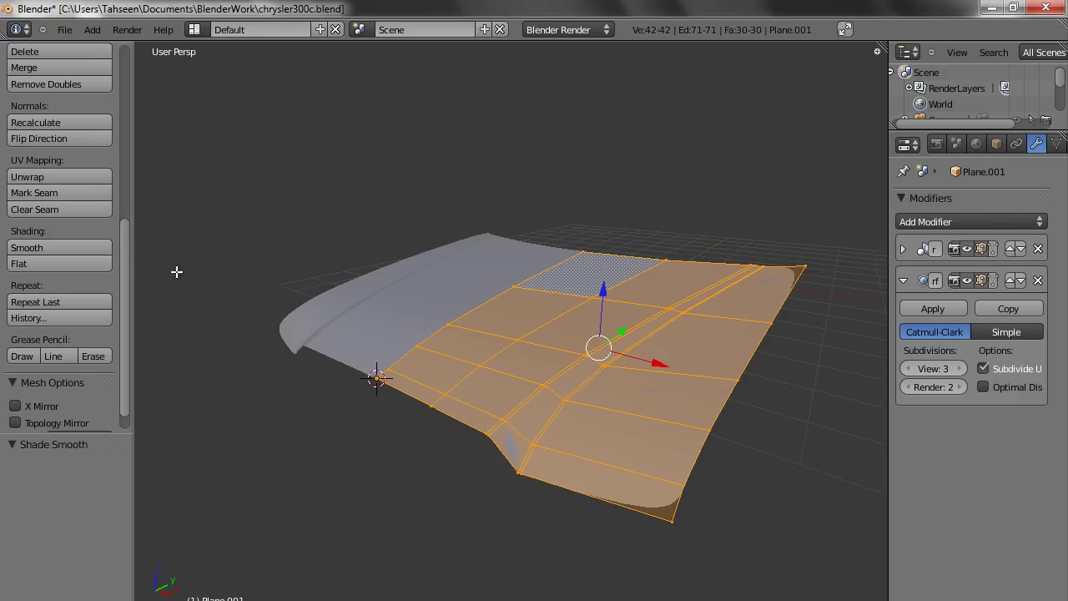
pyautogui.press('t')
pyautogui.press('Tab')
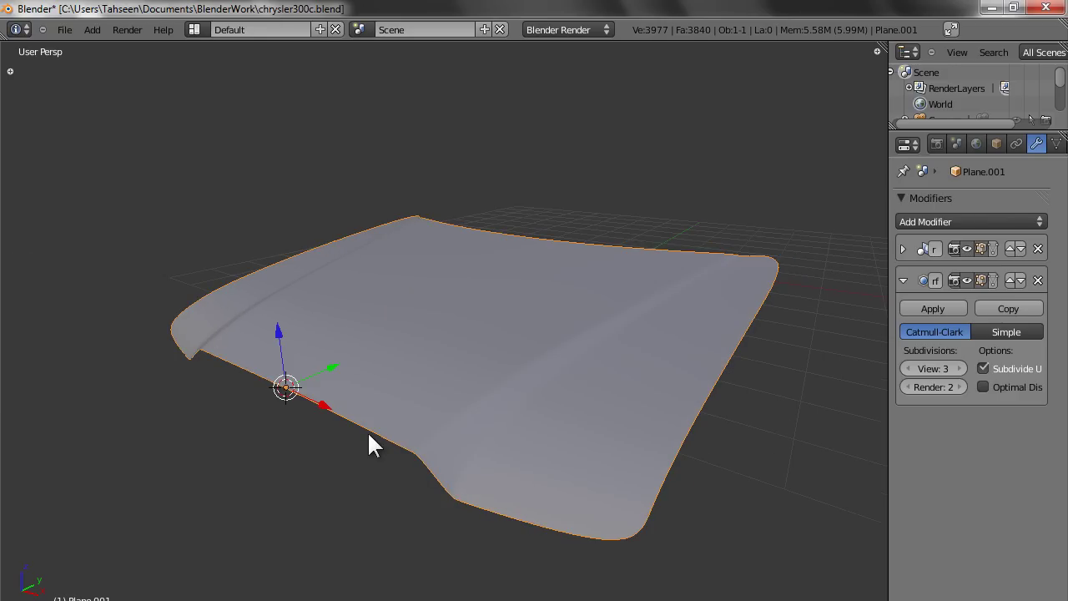
pyautogui.moveTo(368, 434); pyautogui.dragTo(446, 367, button='middle')
# Step: Save chrysler300c.blend and orbit to inspect the smooth mirrored hood
pyautogui.hotkey('ctrl', 's')
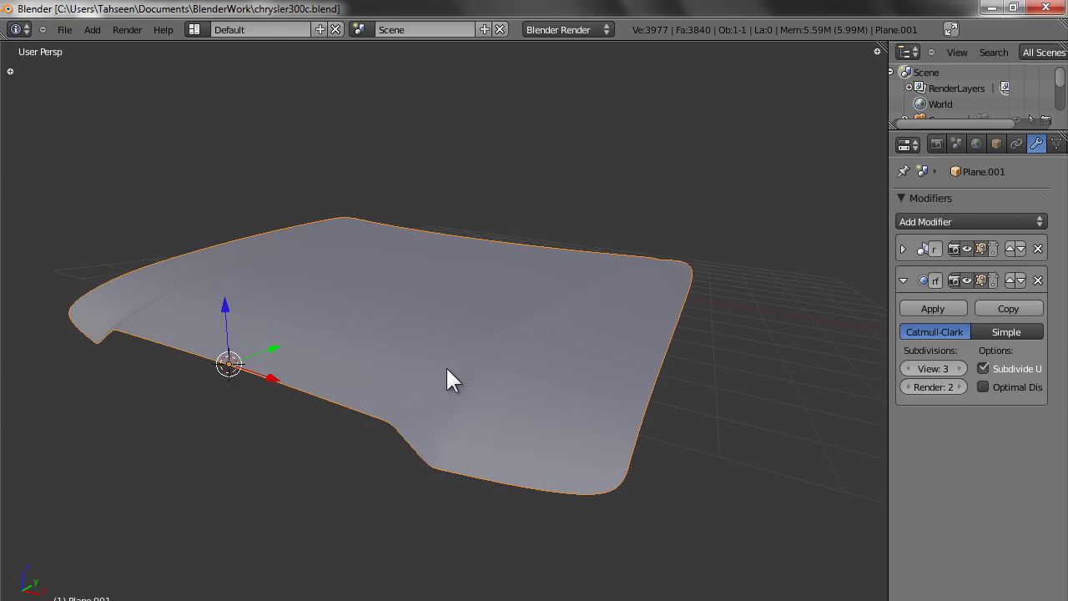
pyautogui.moveTo(405, 272); pyautogui.dragTo(478, 360, button='middle')
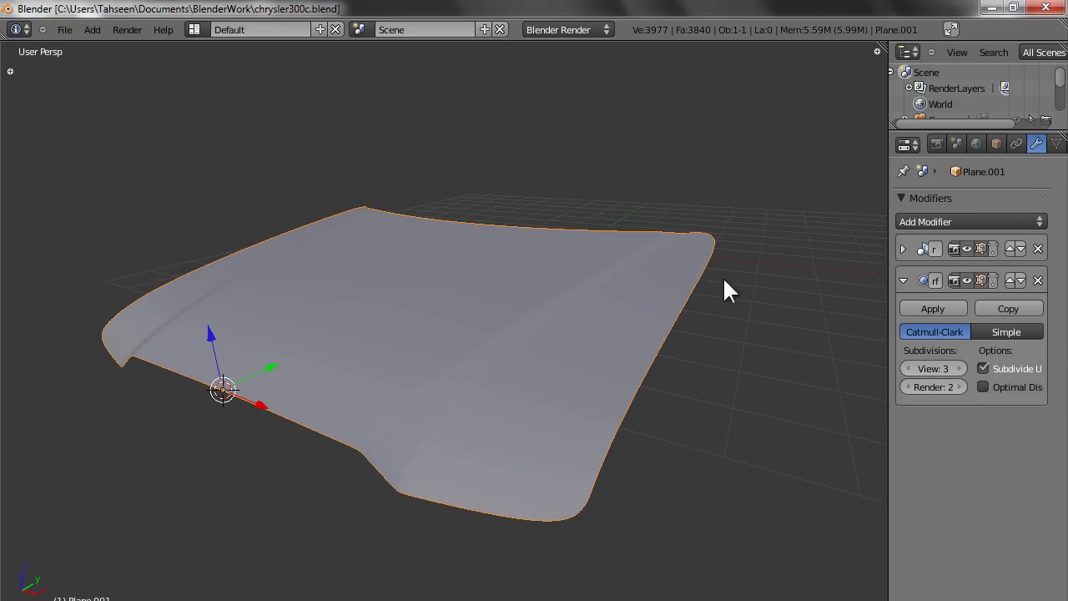